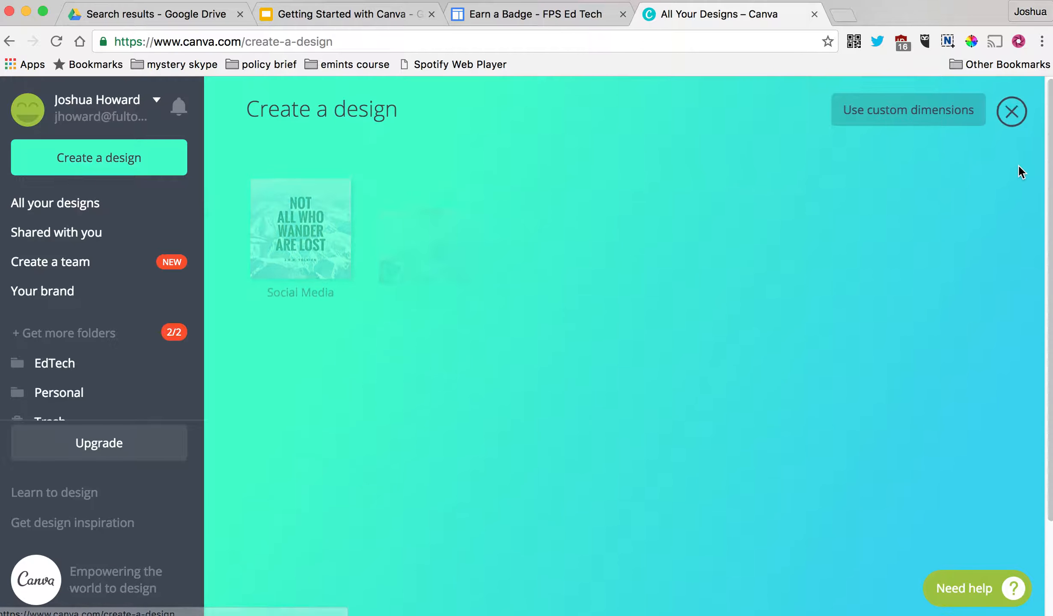
- Scroll through the design-type categories such as Social Media, Presentation, Poster and Card
scroll(752, 355, down, 10)
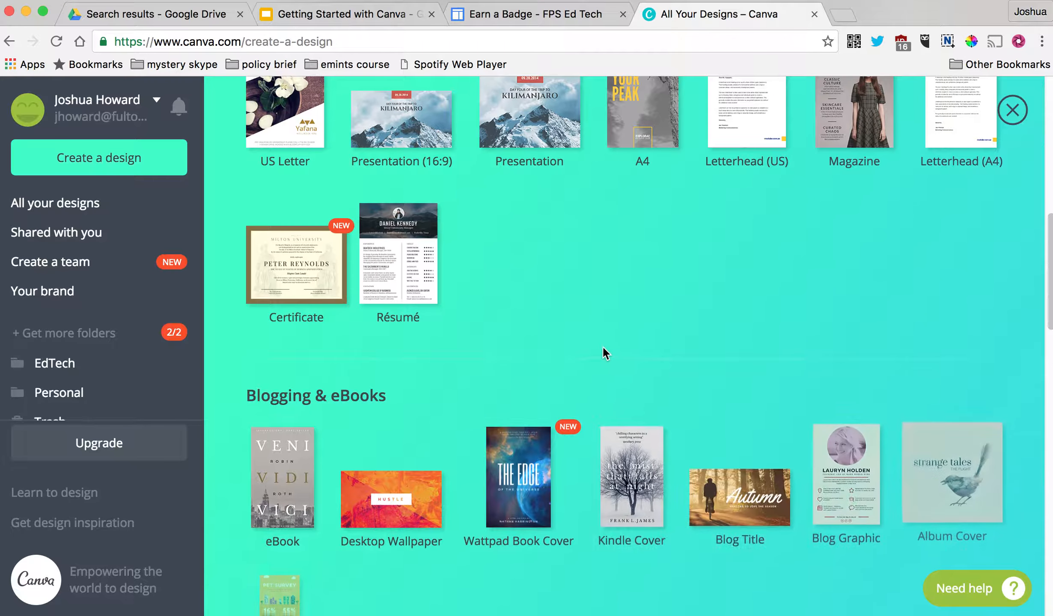
scroll(602, 349, down, 8)
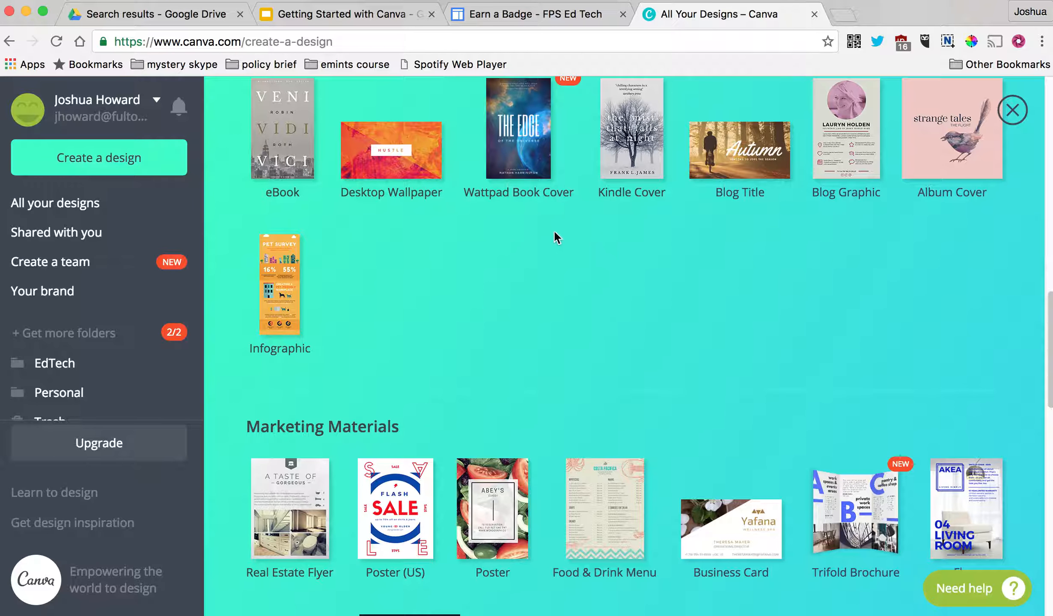
scroll(554, 229, up, 5)
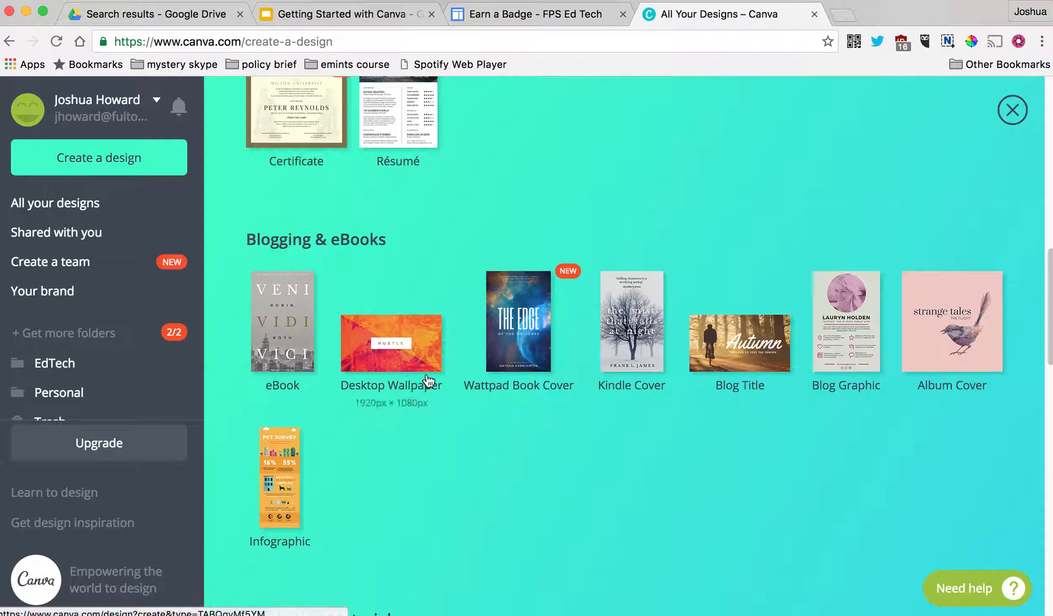
scroll(849, 437, down, 10)
scroll(856, 492, down, 1)
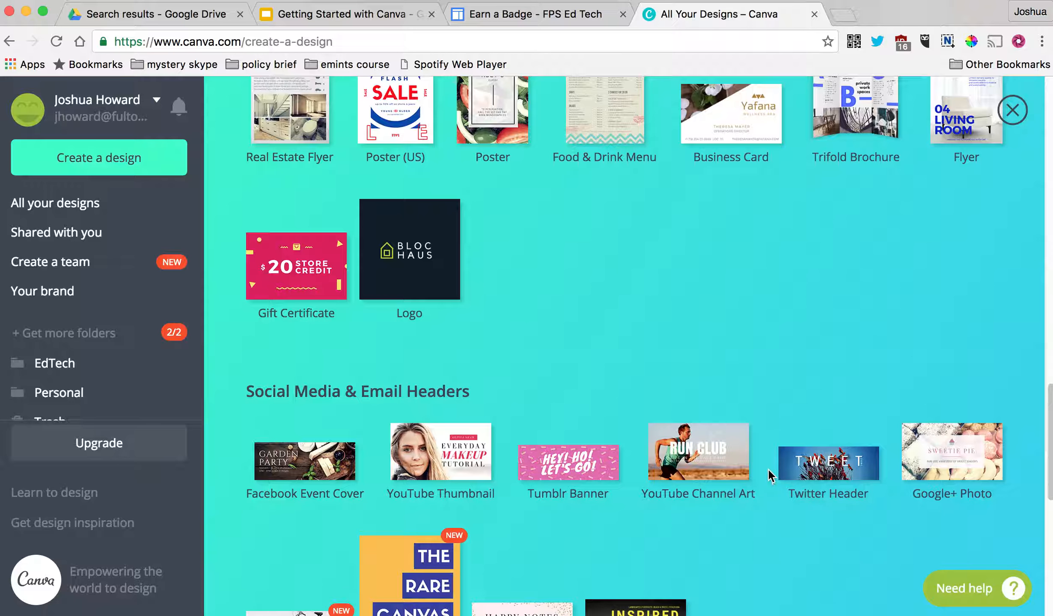
scroll(804, 496, down, 10)
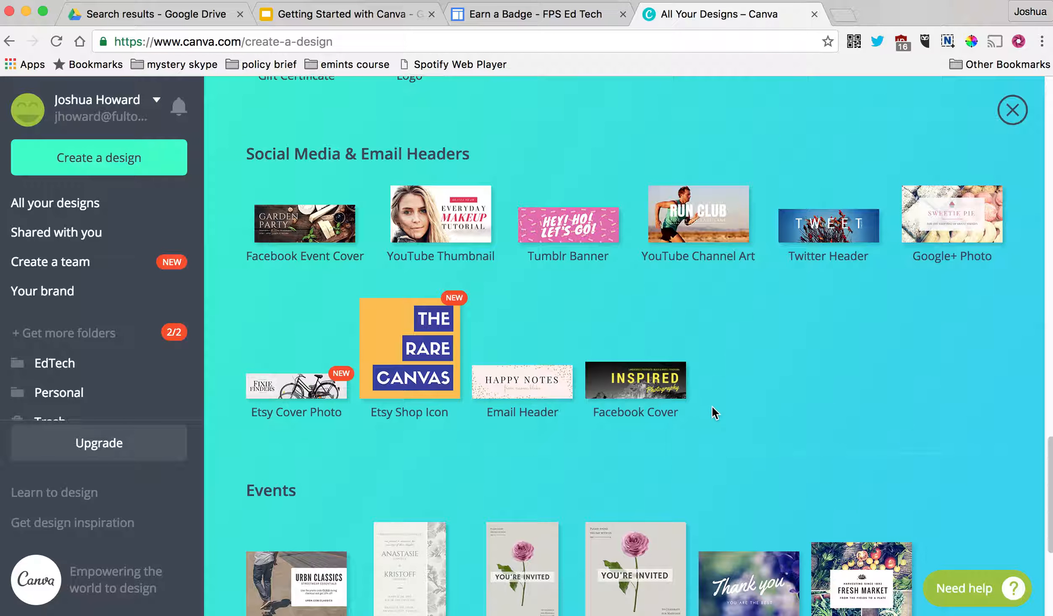
scroll(805, 371, up, 15)
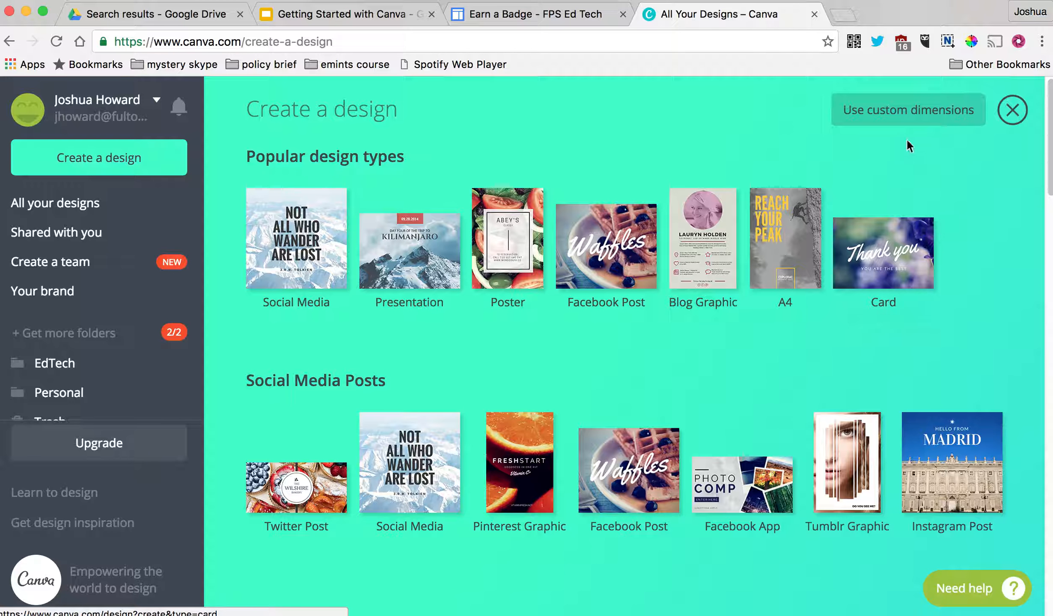
click(929, 116)
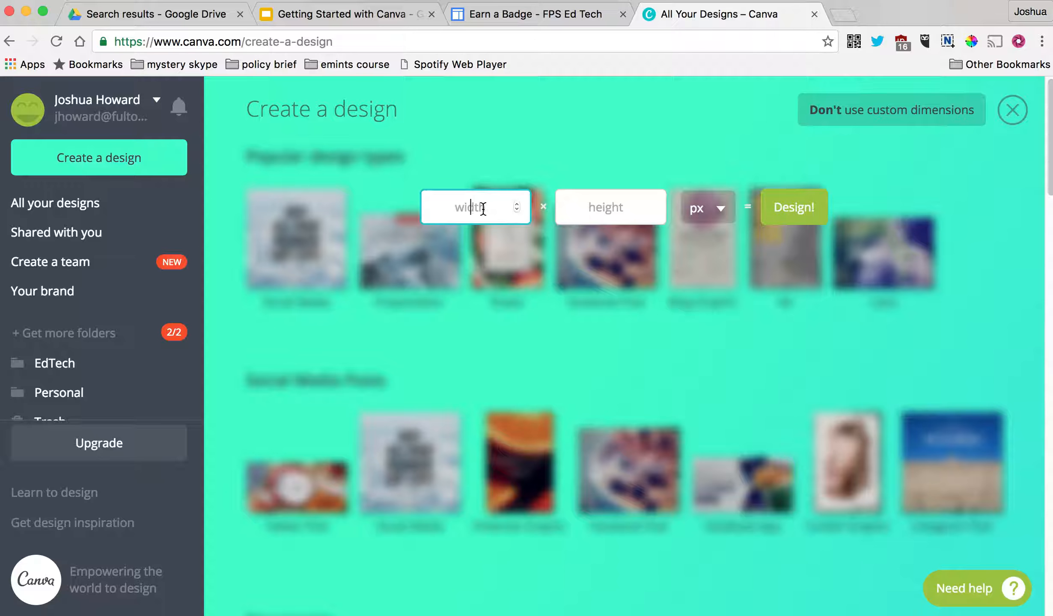
text(8000000)
key(Tab)
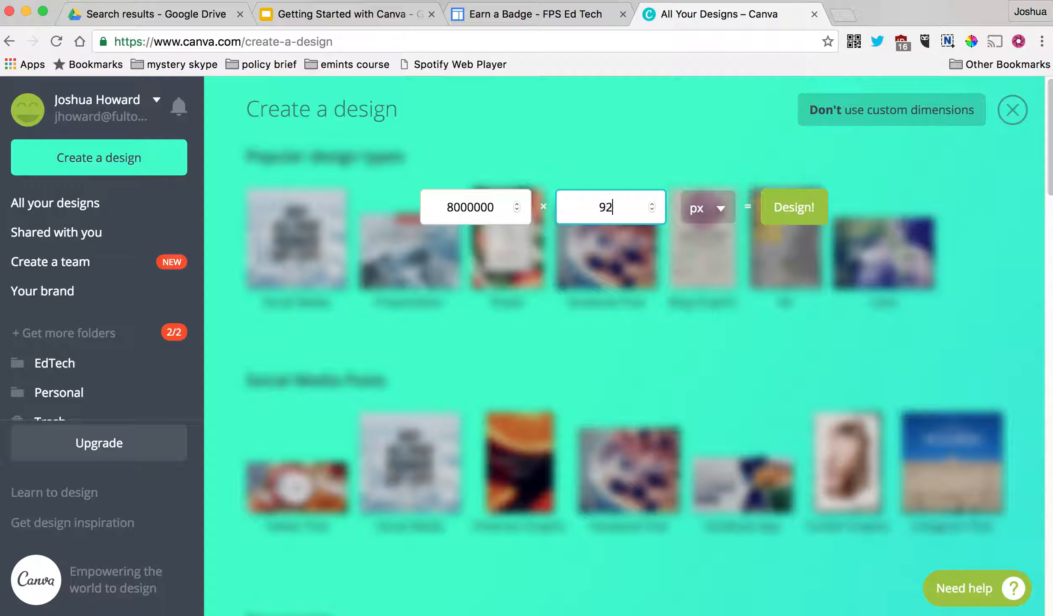
click(985, 110)
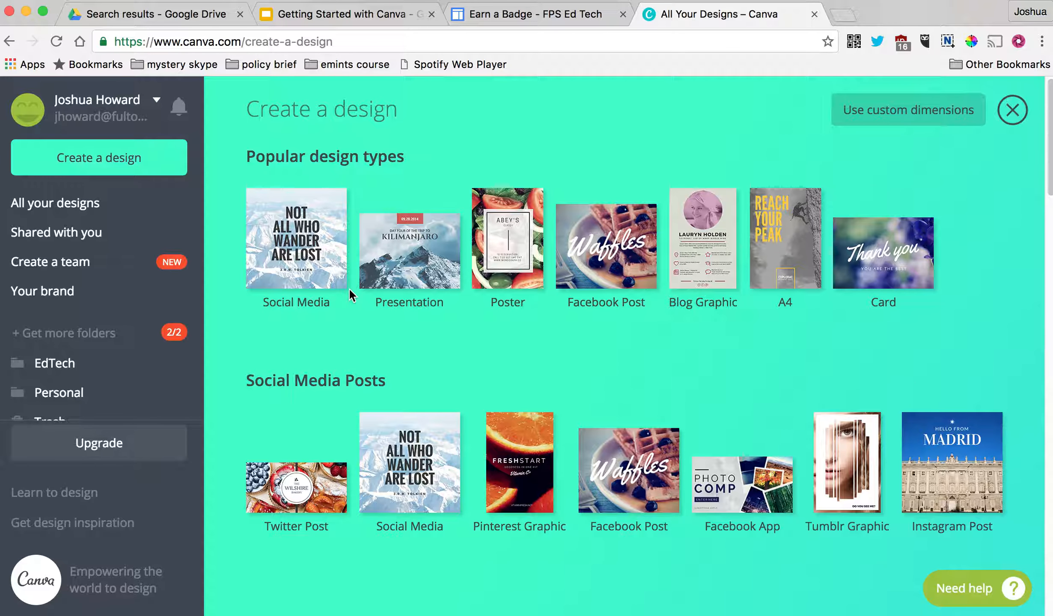
- Start a new Social Media design and briefly check its File menu
click(294, 236)
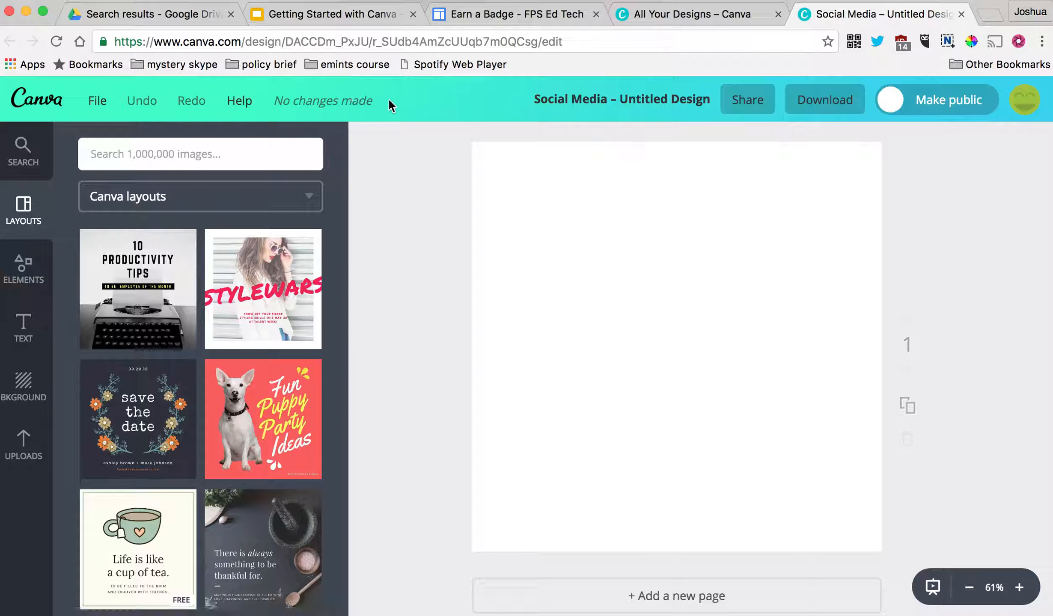
click(104, 103)
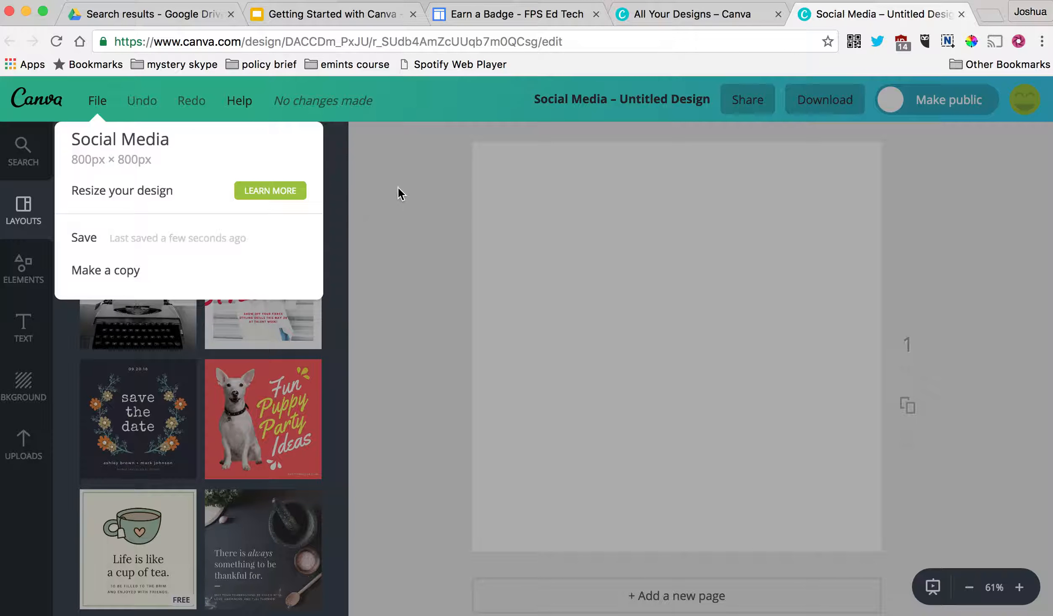
click(400, 193)
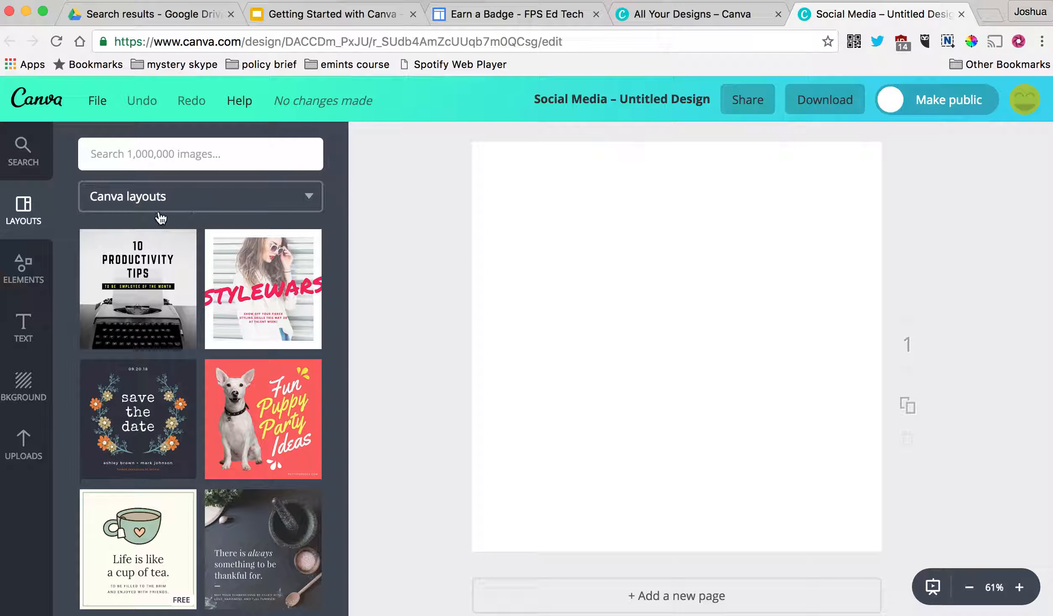
- Apply the blue 'Teaching is the greatest act of optimism' quote layout from Canva layouts
drag(341, 237, 340, 214)
click(313, 201)
click(154, 236)
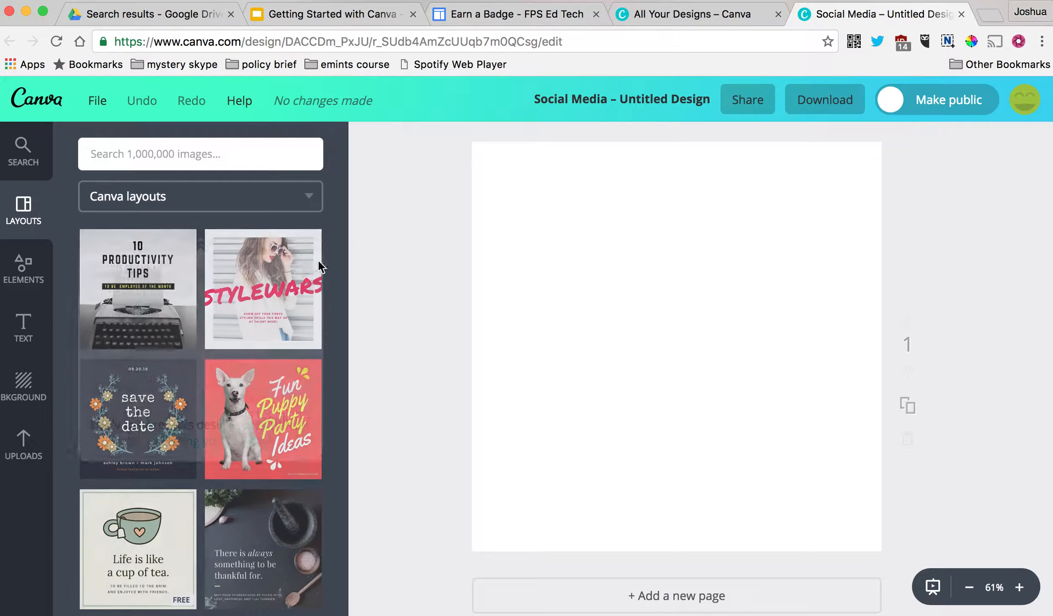
drag(341, 247, 347, 449)
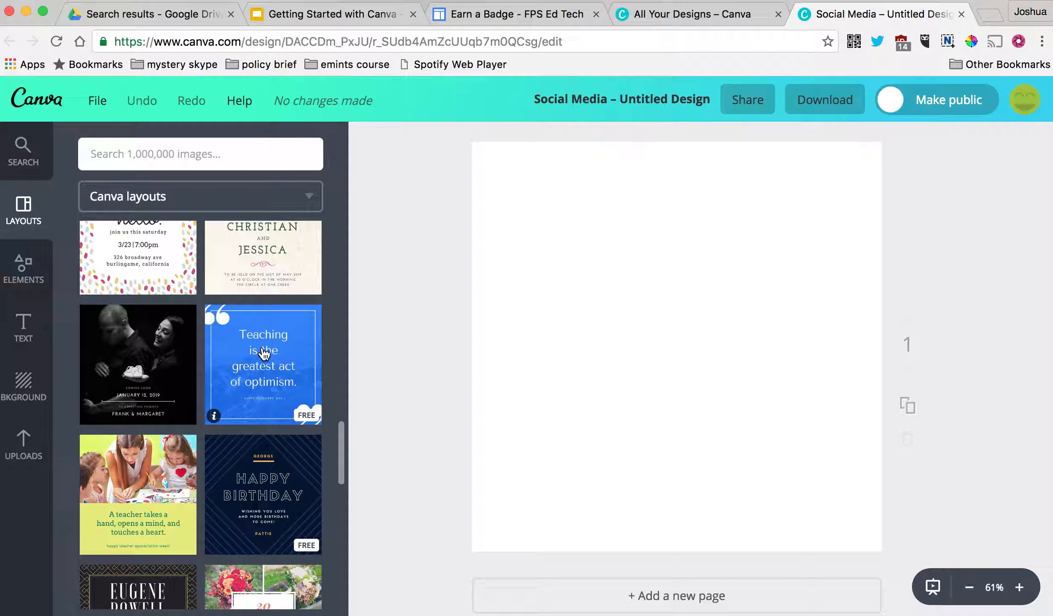
click(264, 354)
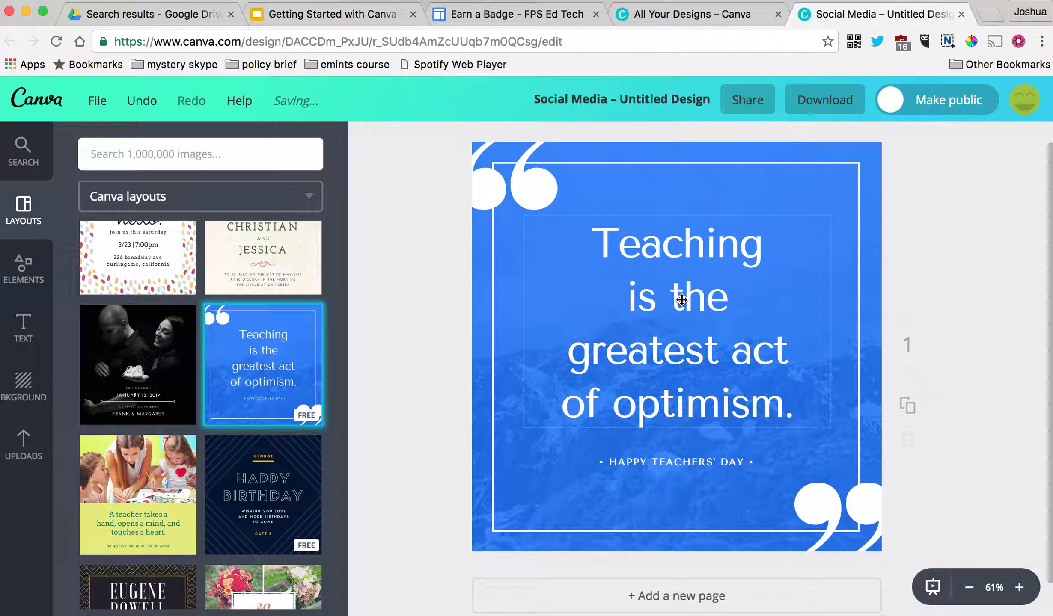
- Replace the quote text with 'Sharks are awesome.'
click(667, 252)
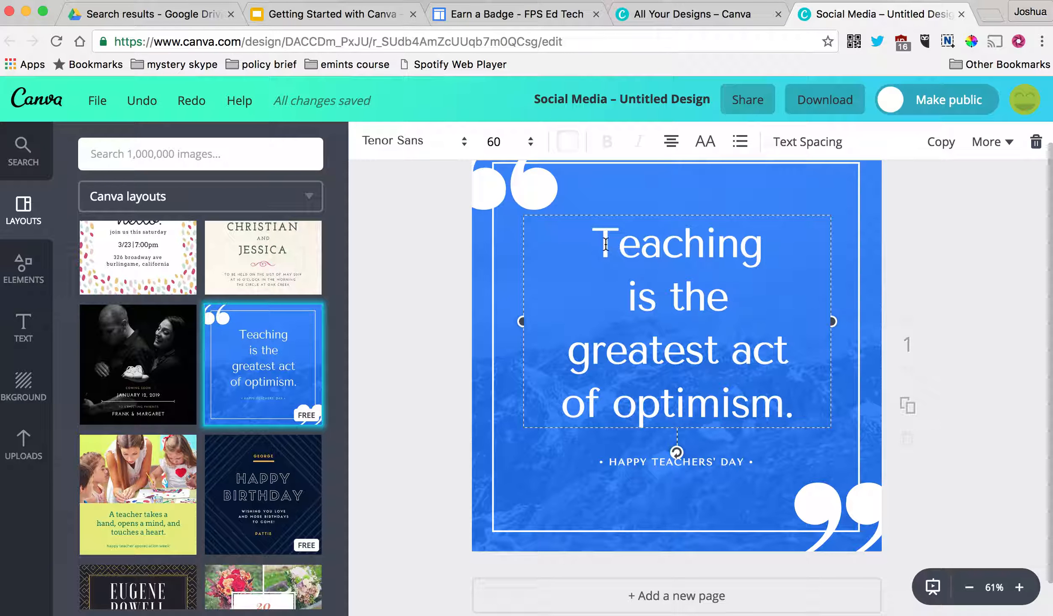
drag(605, 244, 791, 392)
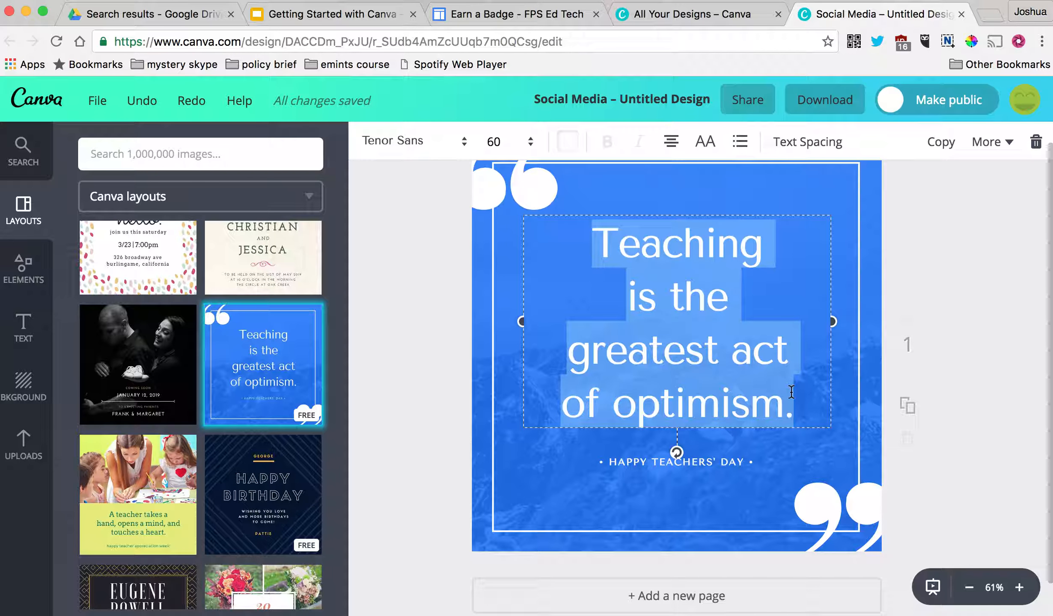
text(Sharks are a)
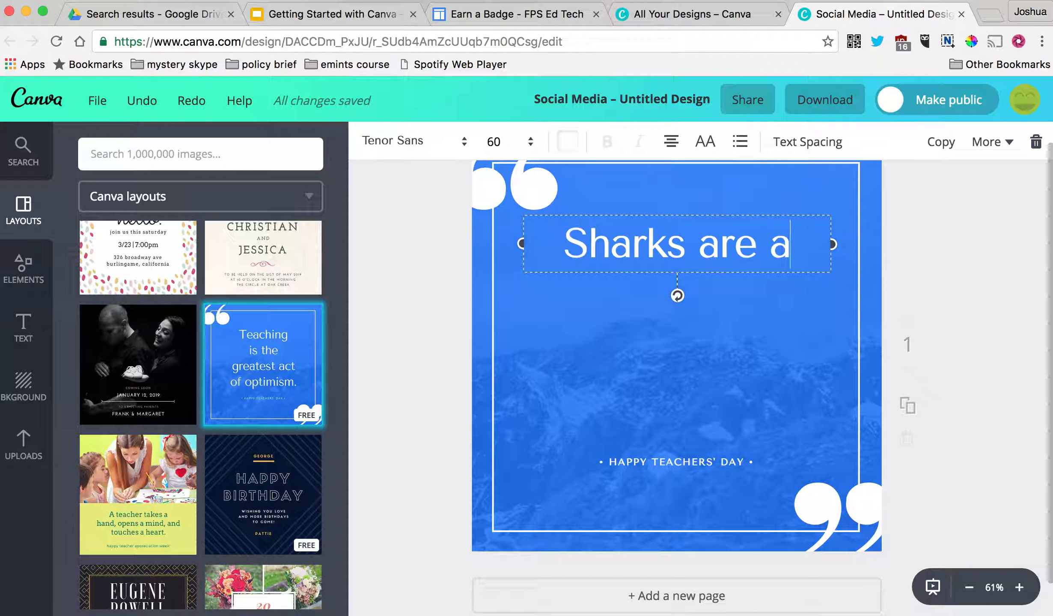
text(wesome)
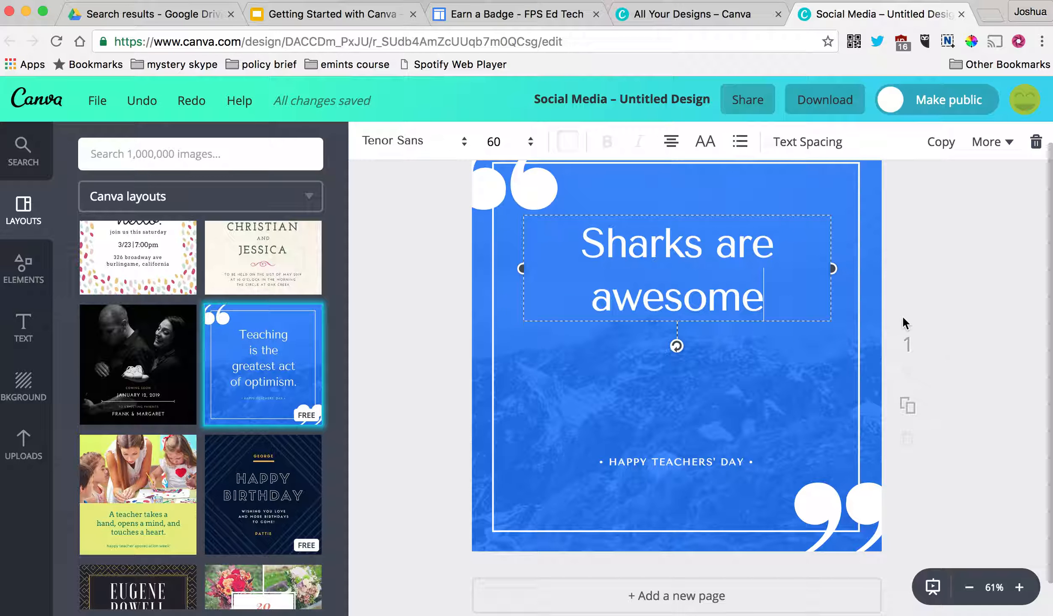
text(.)
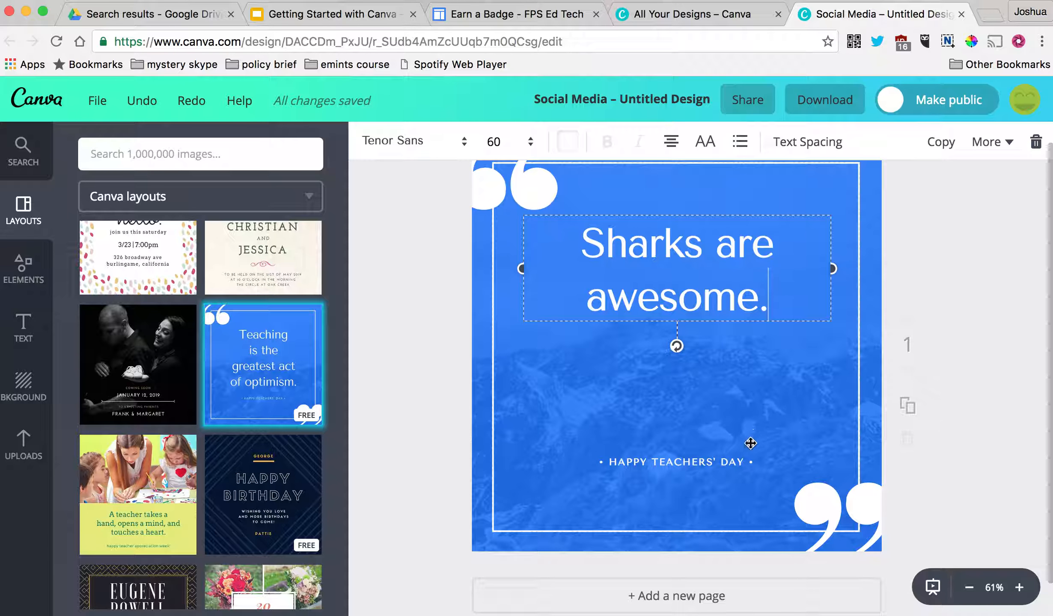
click(685, 463)
- Change TEACHERS' in the footer to SHARKS
click(651, 463)
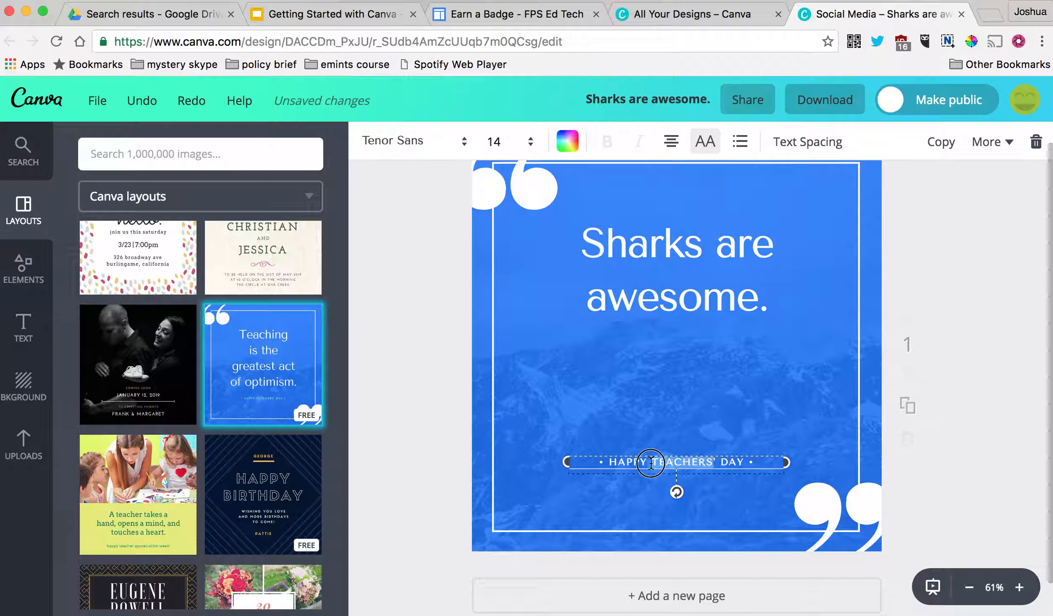
text(SHARKS)
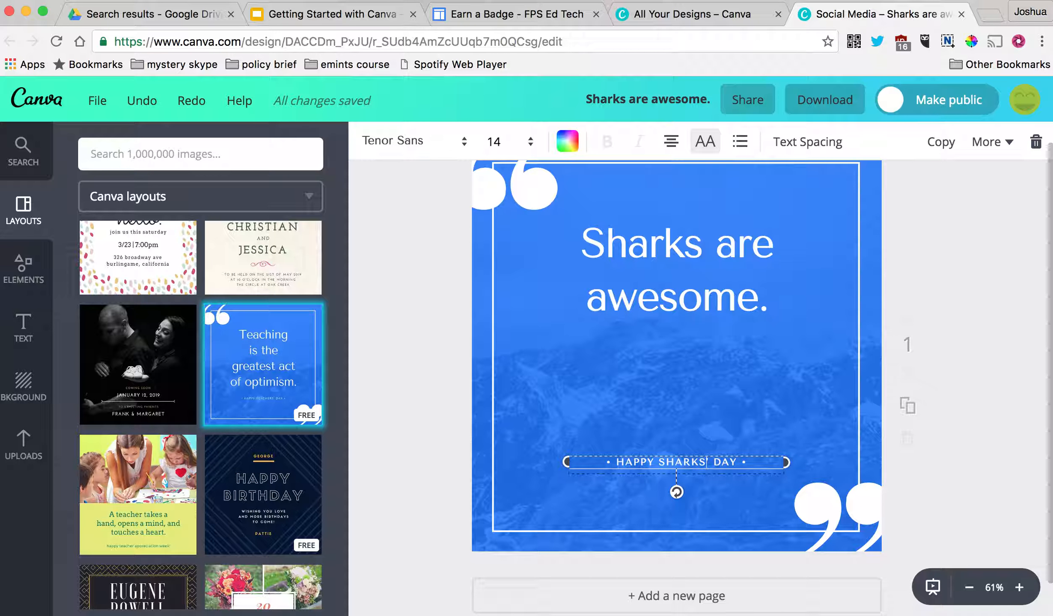
click(872, 256)
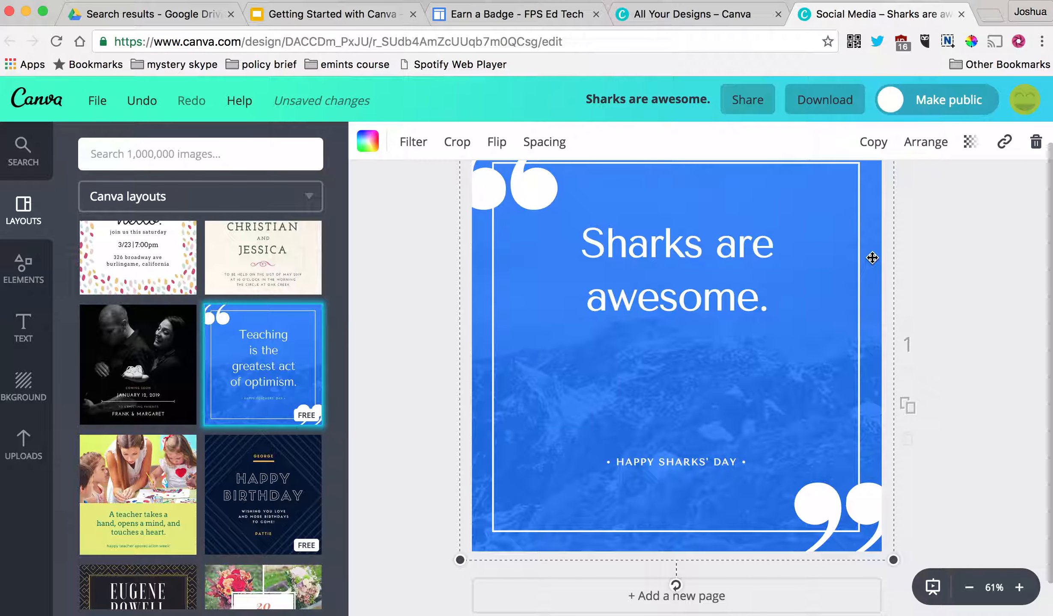
- Replace the background photo with a free cliff photo from an 'ocean' image search
key(Delete)
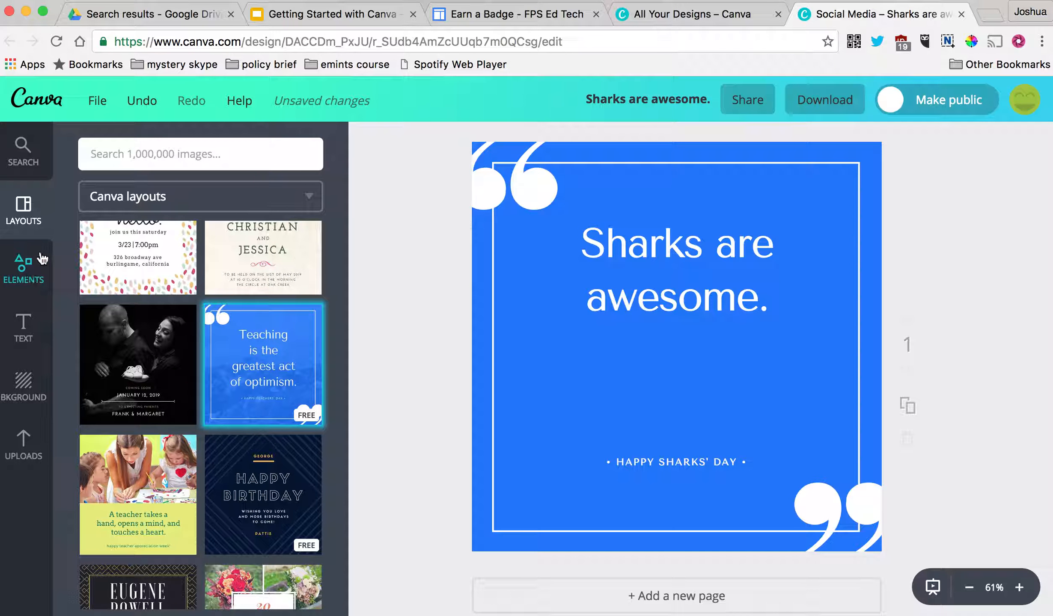
click(132, 150)
text(ocean)
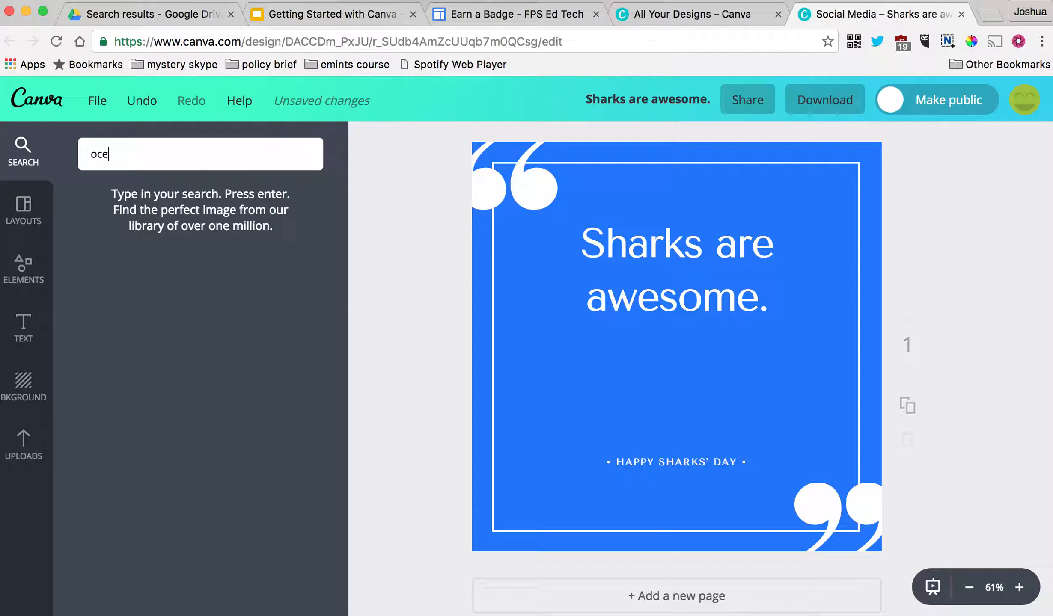
key(Return)
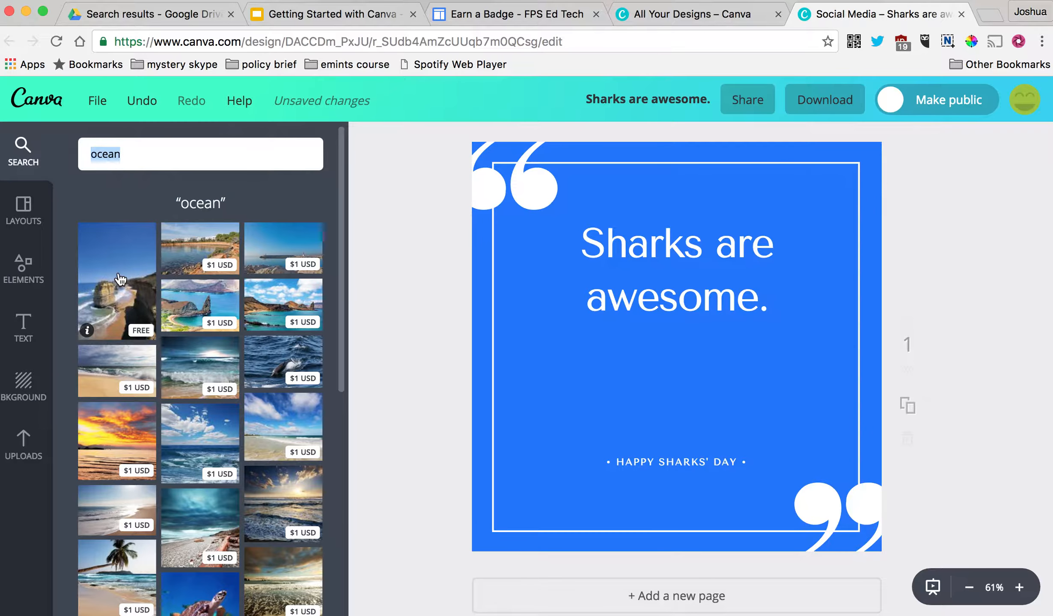
drag(116, 300, 636, 300)
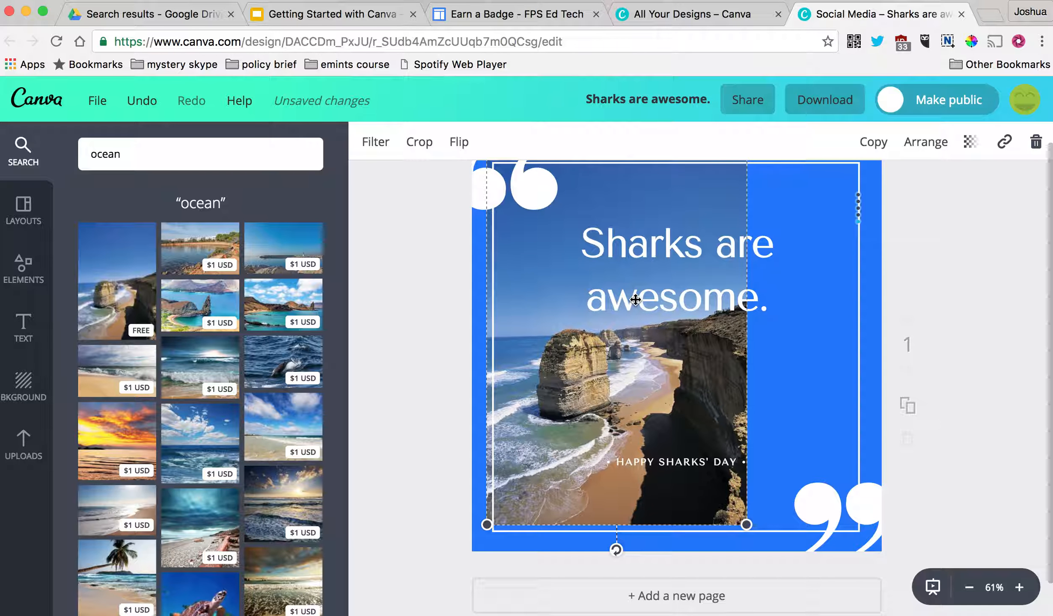
- Align and enlarge the cliff photo so it covers the whole design
click(461, 165)
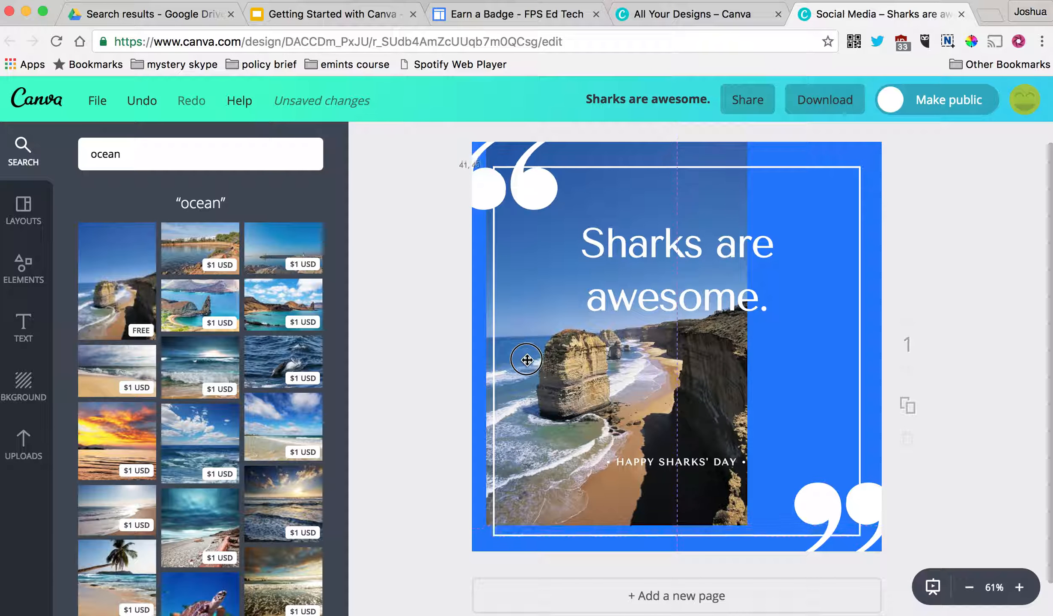
drag(491, 342, 477, 327)
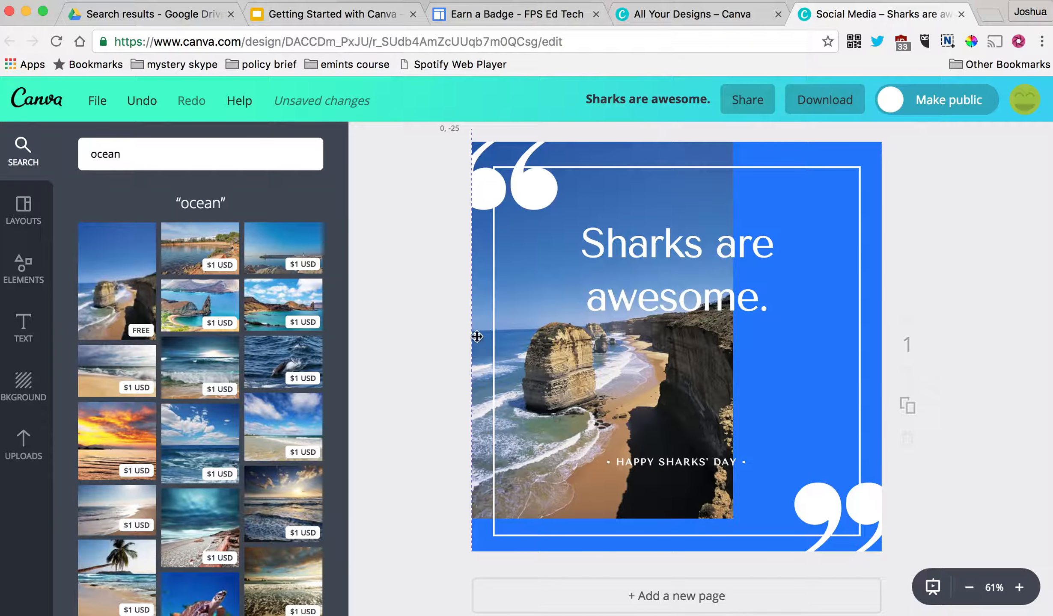
click(657, 394)
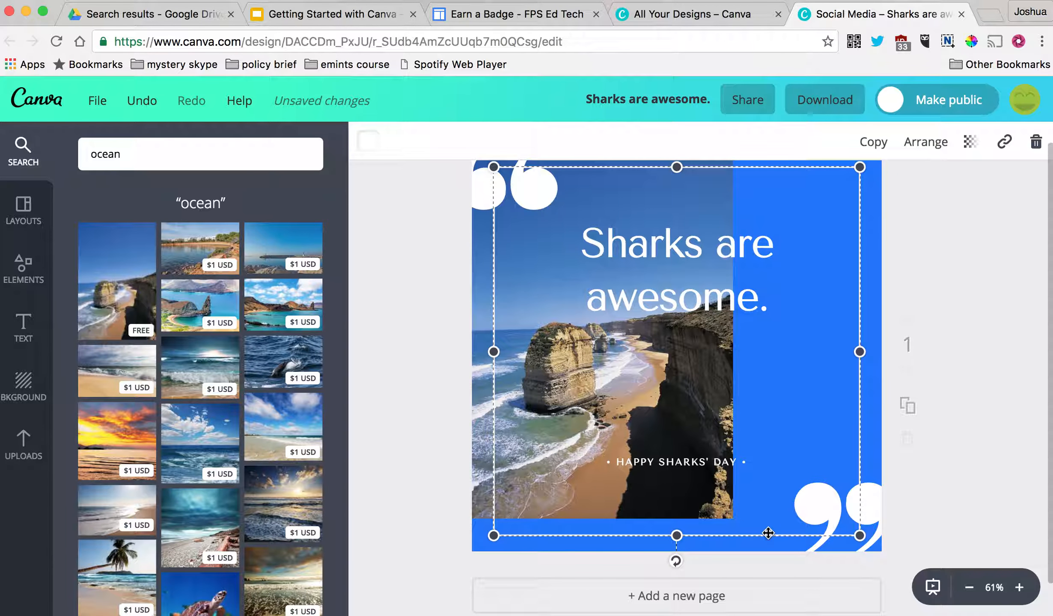
click(479, 450)
drag(732, 518, 891, 582)
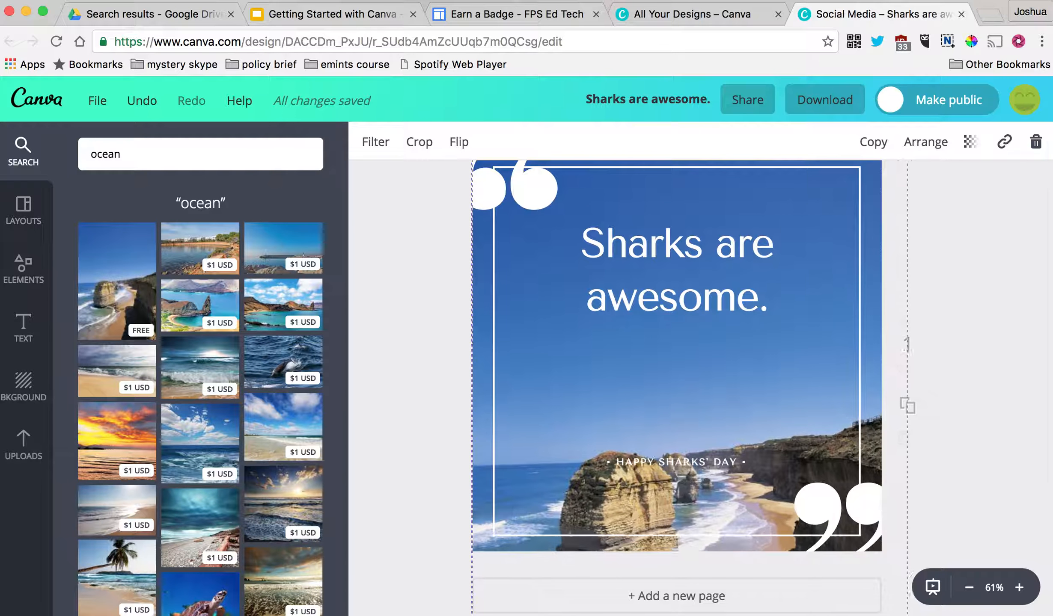
drag(872, 306, 870, 162)
click(994, 315)
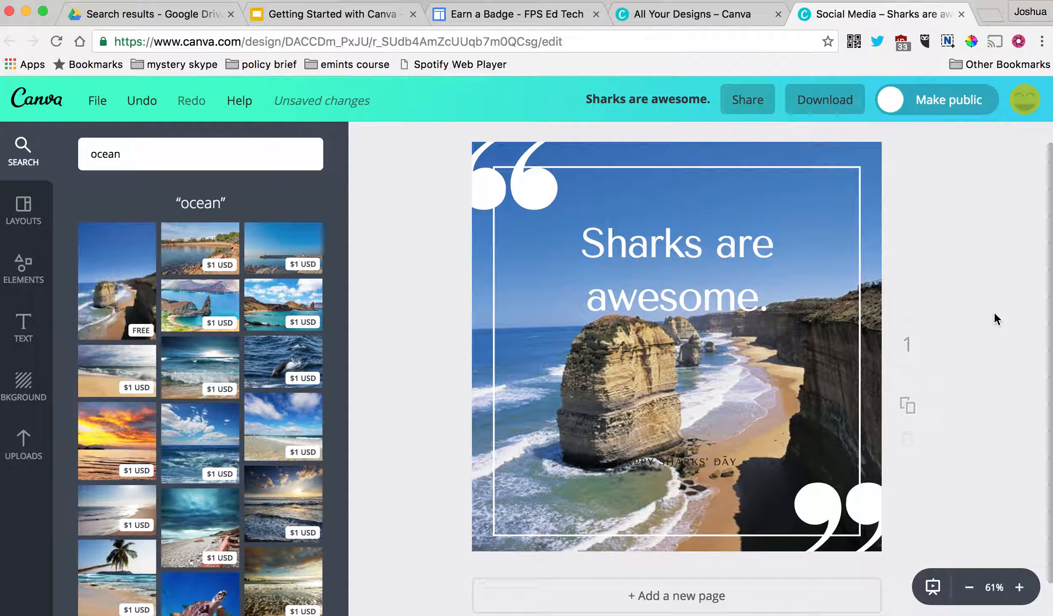
- Add a second page and delete the copied cliff photo so it is blank
scroll(996, 322, down, 1)
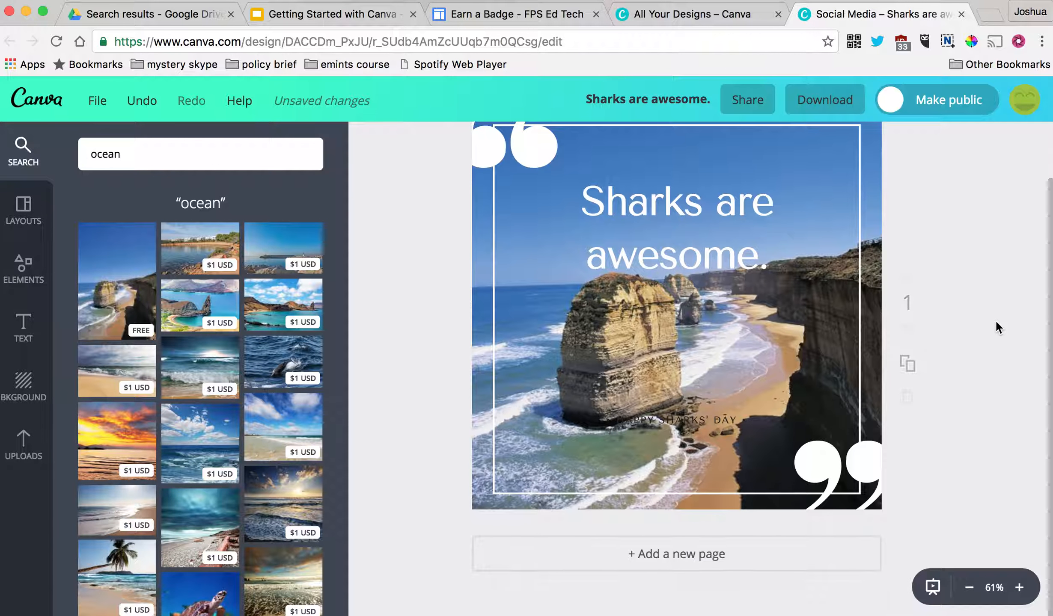
scroll(945, 335, up, 2)
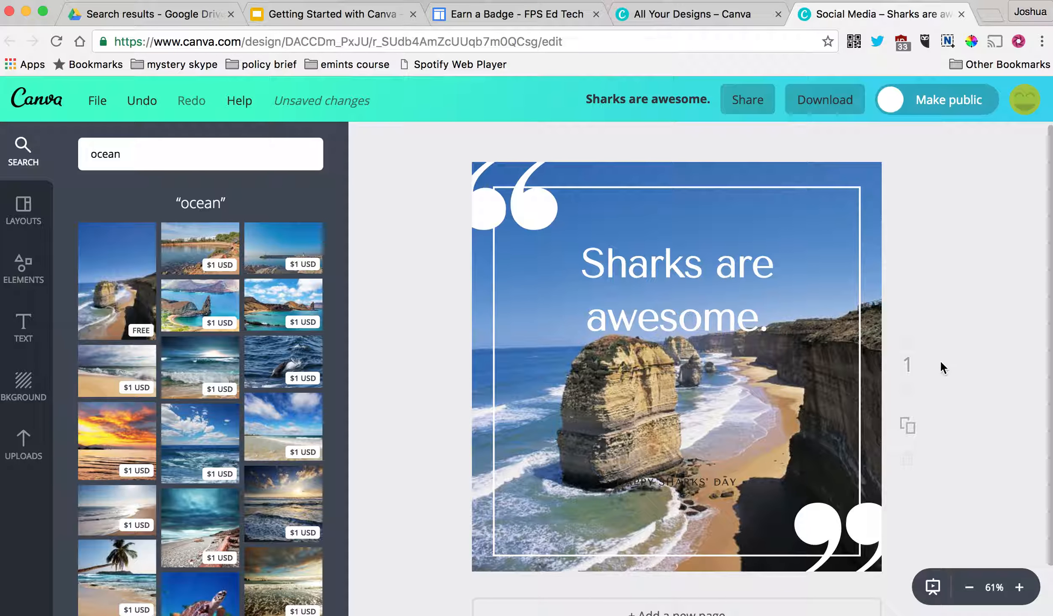
scroll(953, 354, down, 2)
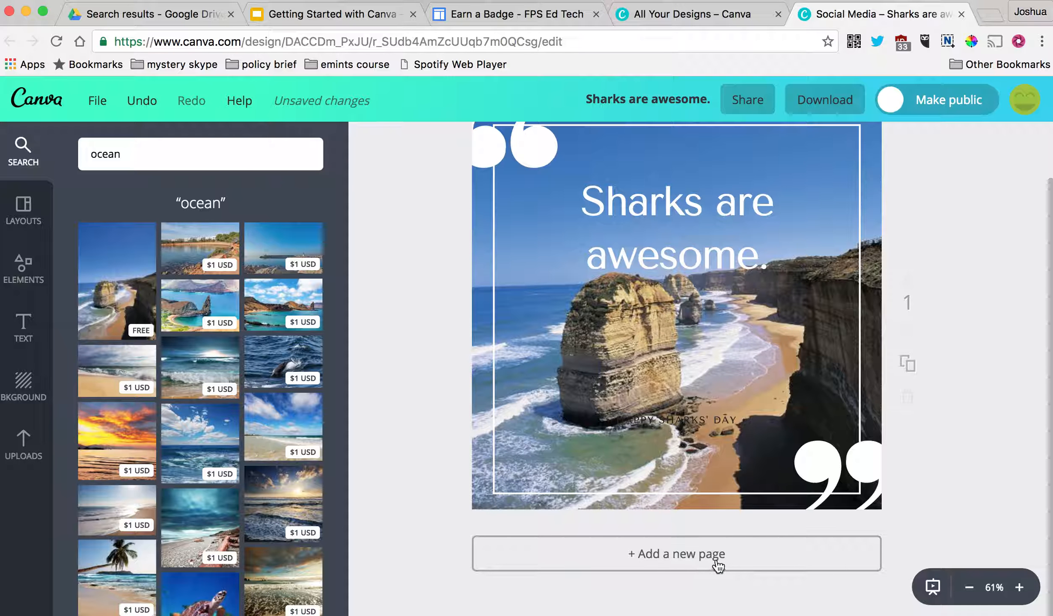
click(666, 565)
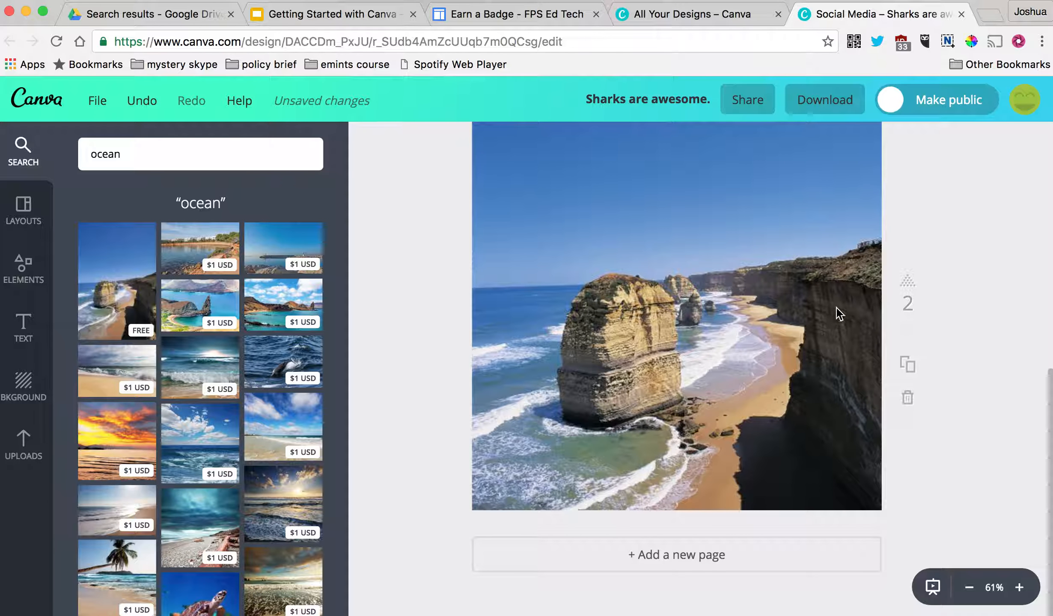
click(822, 264)
key(Delete)
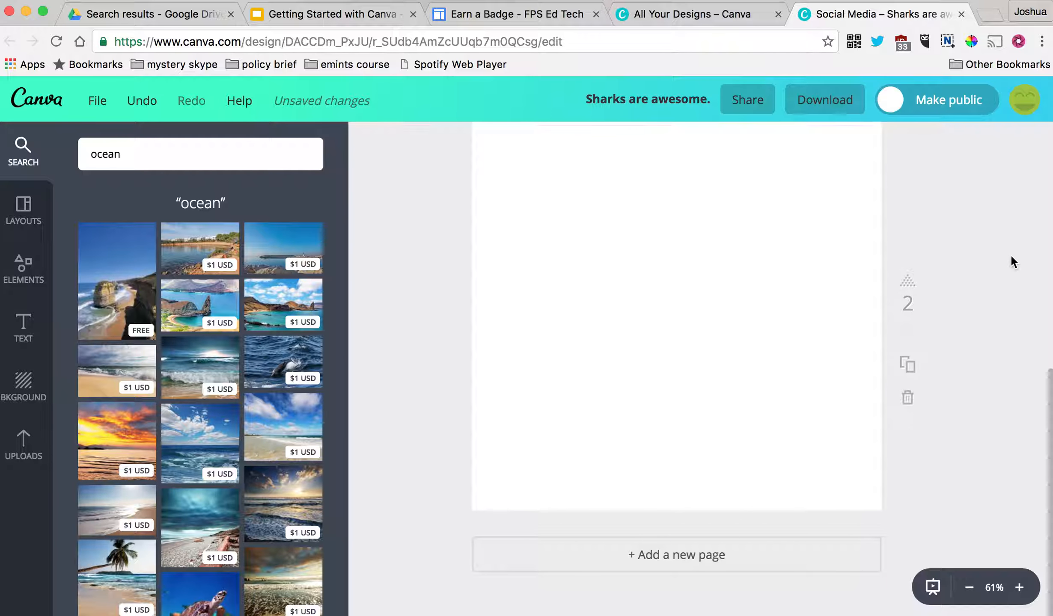
- Glance at the layout templates, then return to the ocean image results
scroll(950, 268, up, 2)
scroll(951, 268, down, 1)
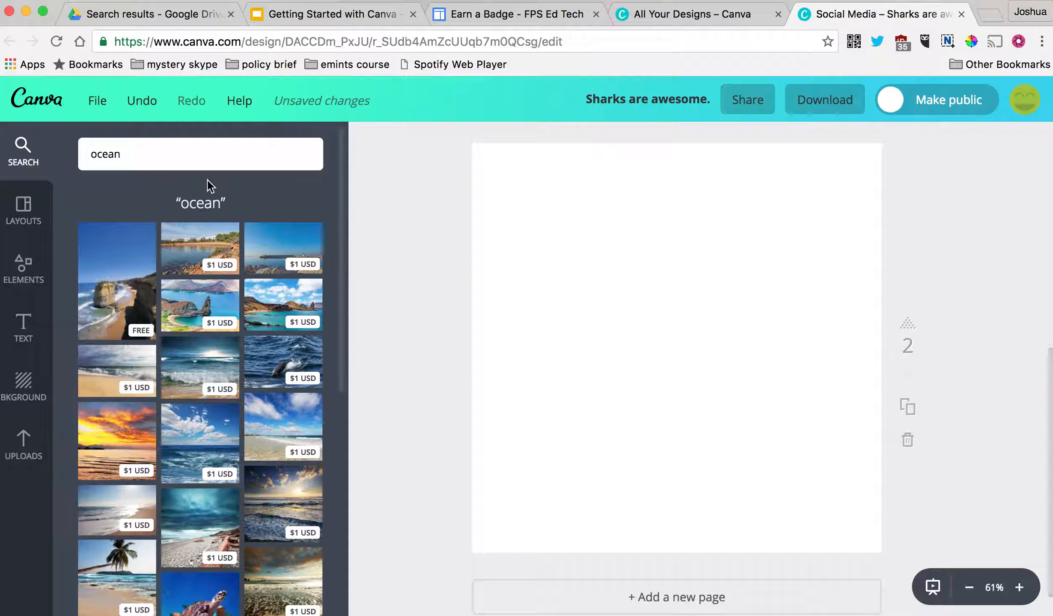
click(25, 205)
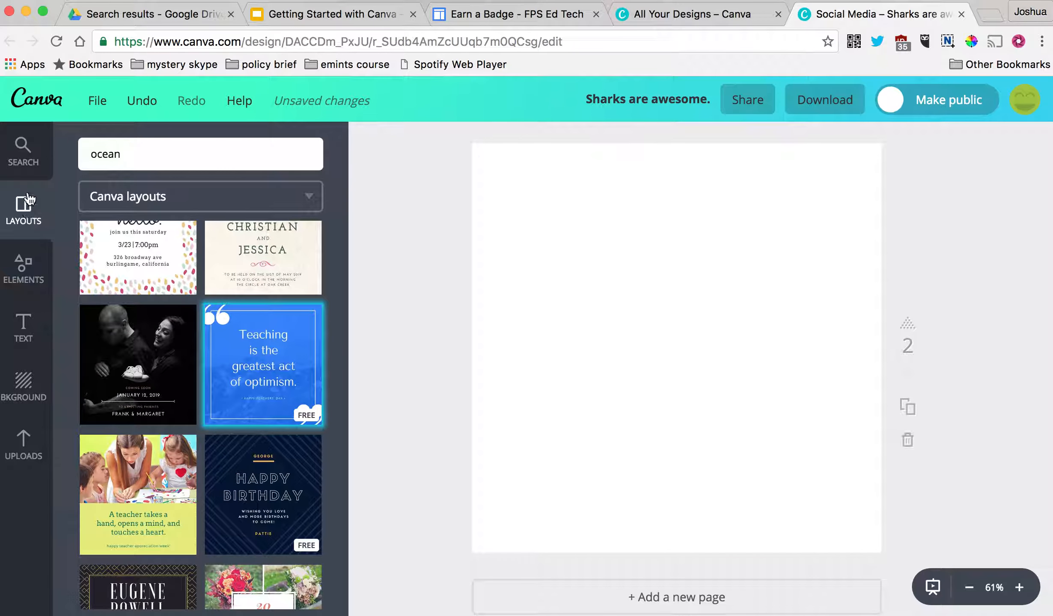
click(23, 150)
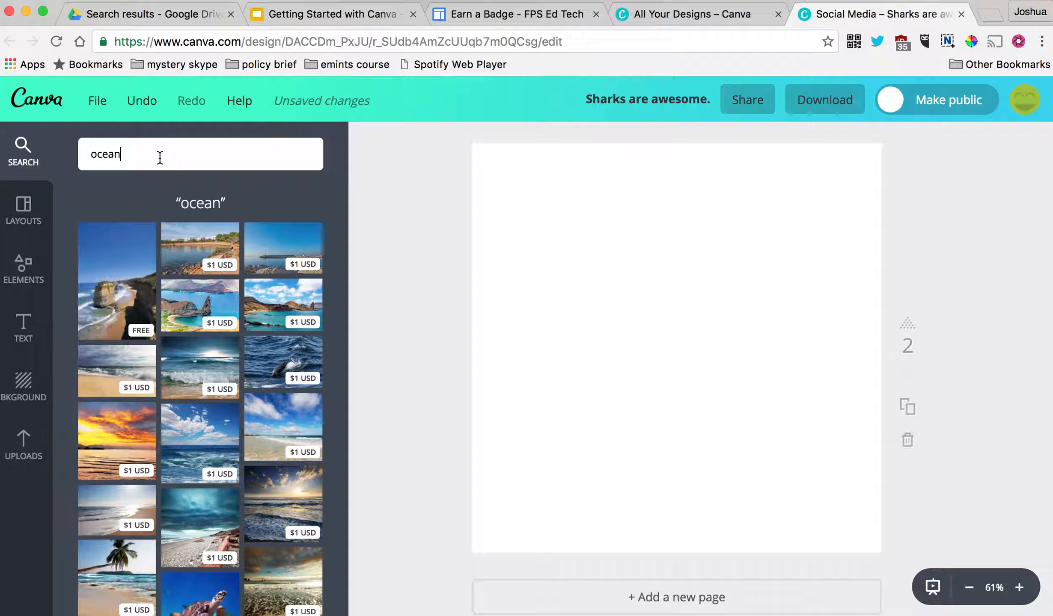
- Replace the image search term with 'eiffel tower' and run the search
drag(158, 158, 71, 138)
key(BackSpace)
text(eiffel tower)
key(Return)
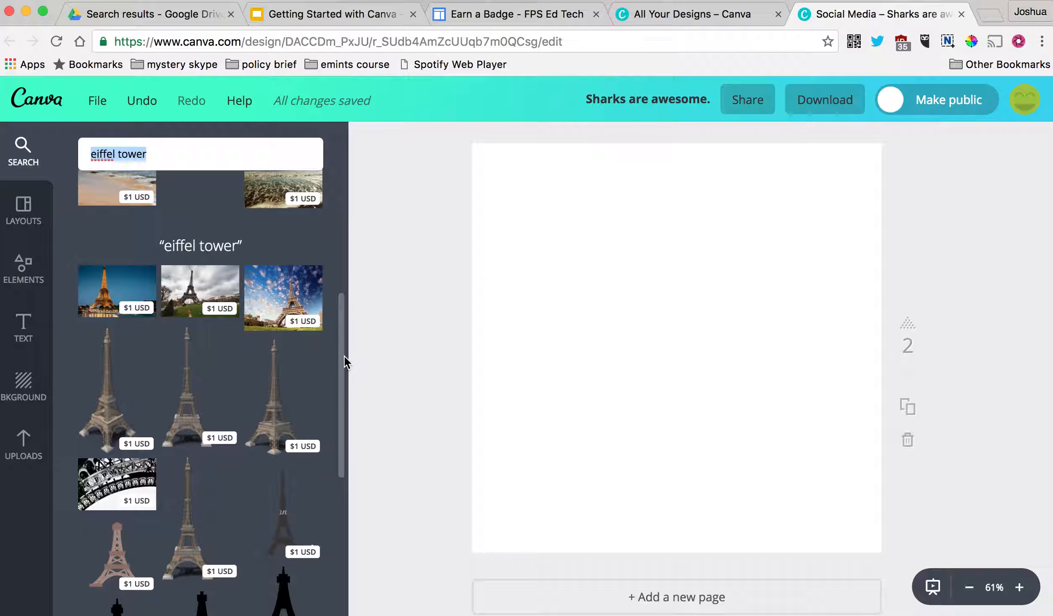
- Place the free grey Eiffel Tower silhouette on page 2, enlarged to full height
drag(342, 400, 348, 513)
drag(286, 498, 561, 349)
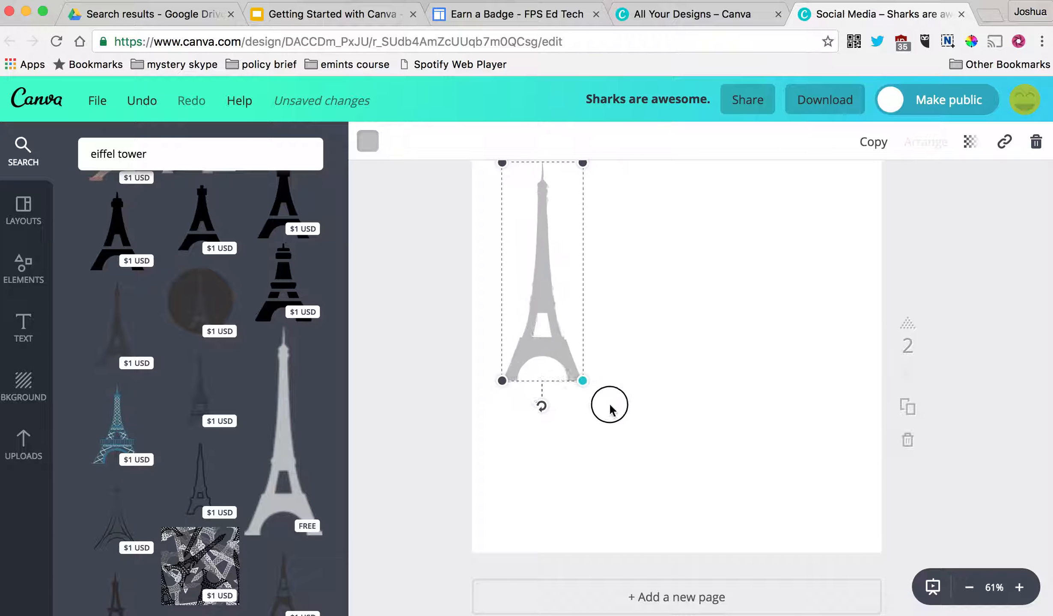
drag(609, 407, 689, 503)
click(989, 494)
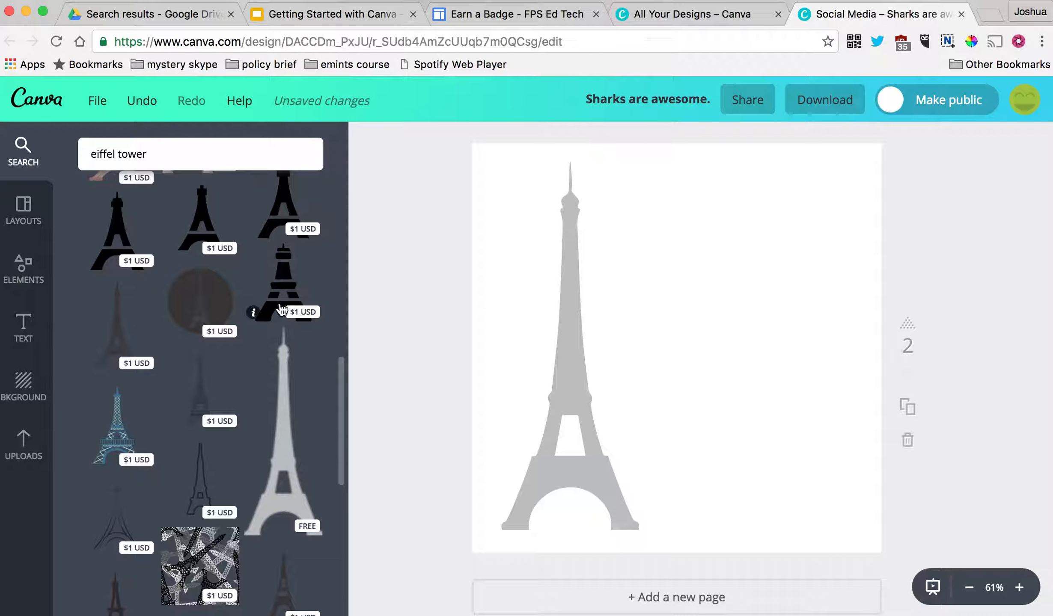
- Select the whole current search term so it can be replaced
drag(338, 371, 317, 409)
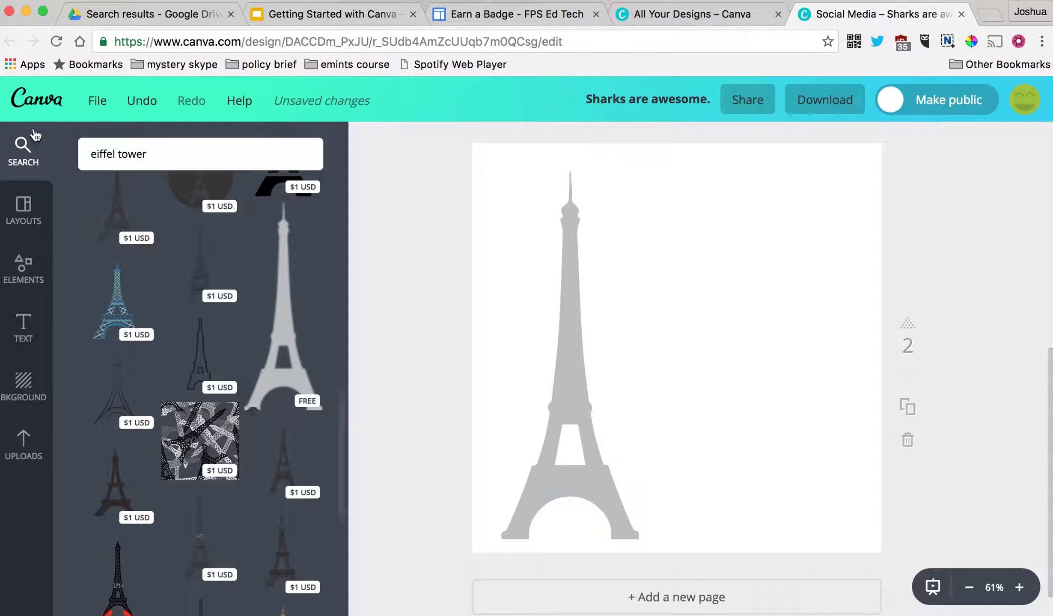
drag(137, 155, 16, 154)
click(183, 157)
key(super+a)
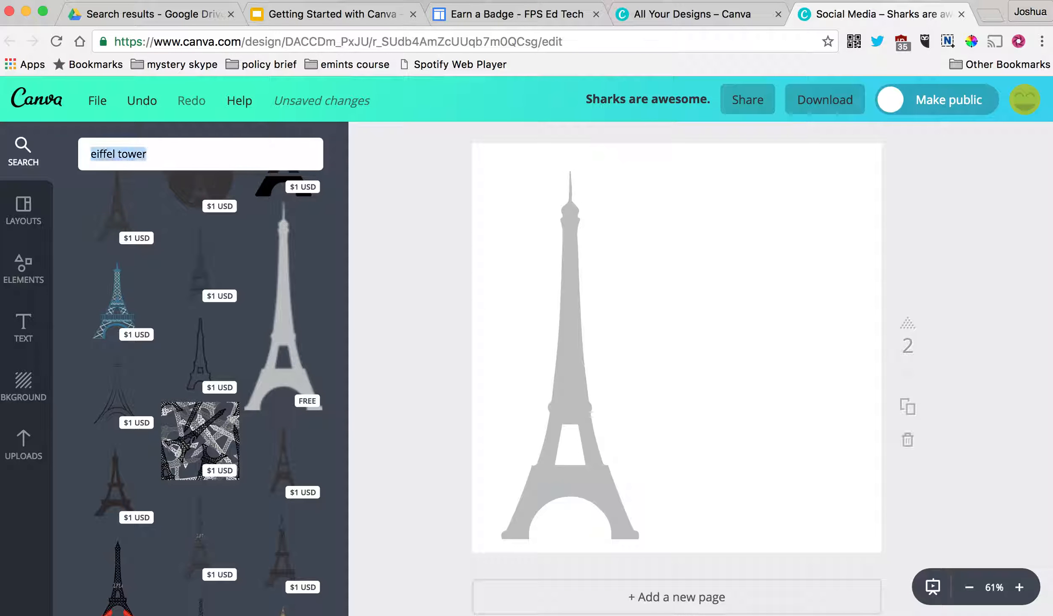
- Search 'computer', try and delete the monitor and mouse graphics, then open the Elements categories
text(compute)
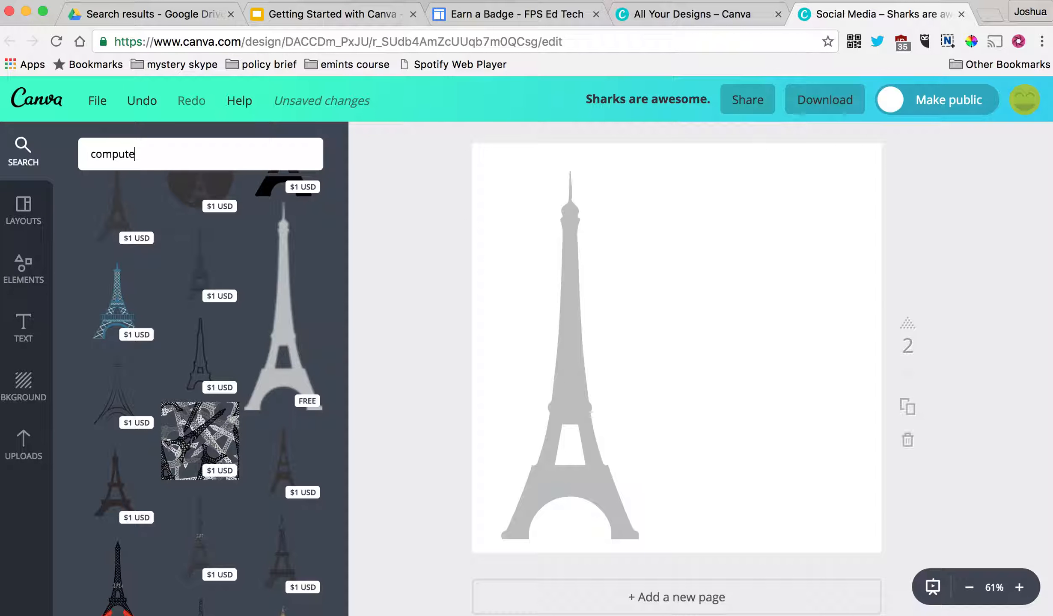
text(r)
key(Return)
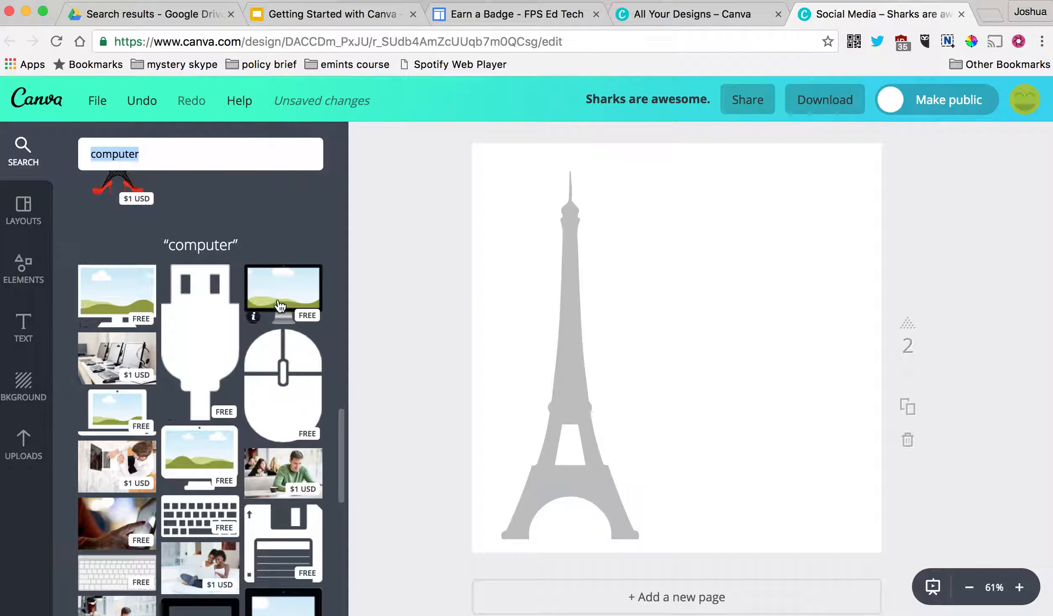
drag(279, 307, 751, 315)
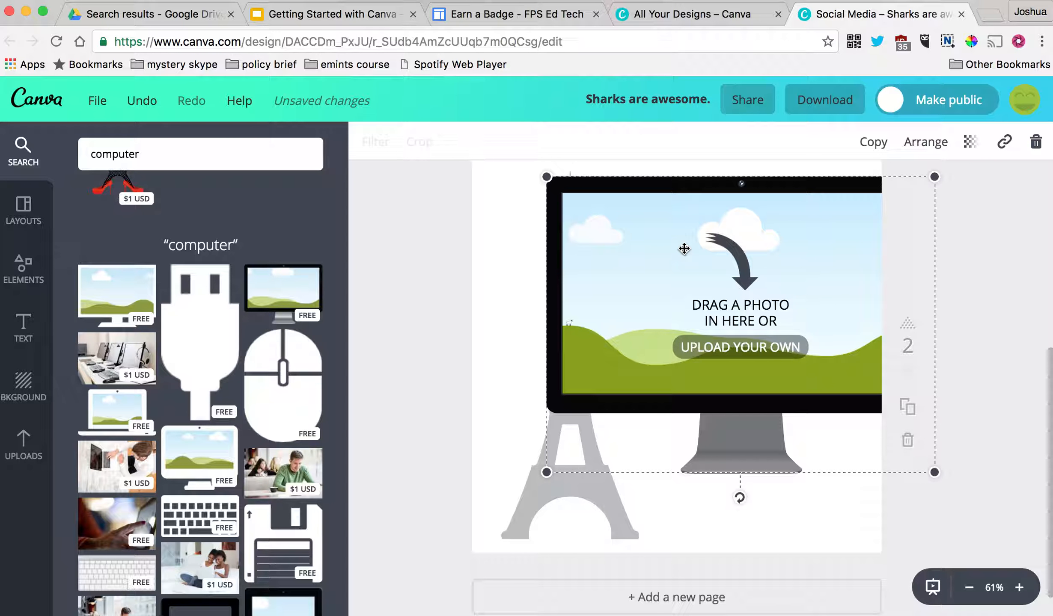
key(BackSpace)
drag(585, 380, 792, 388)
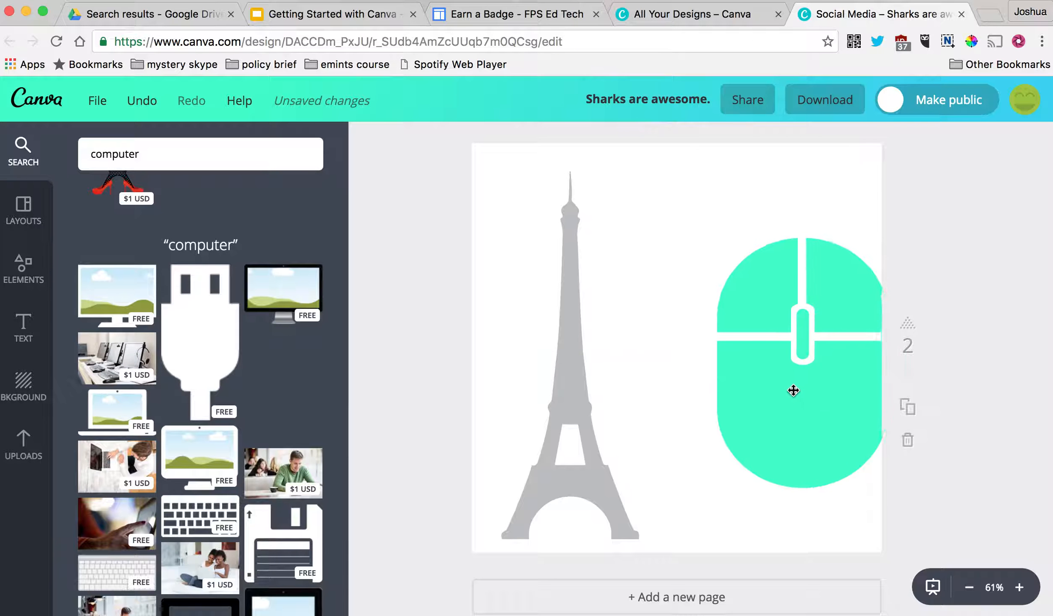
key(Delete)
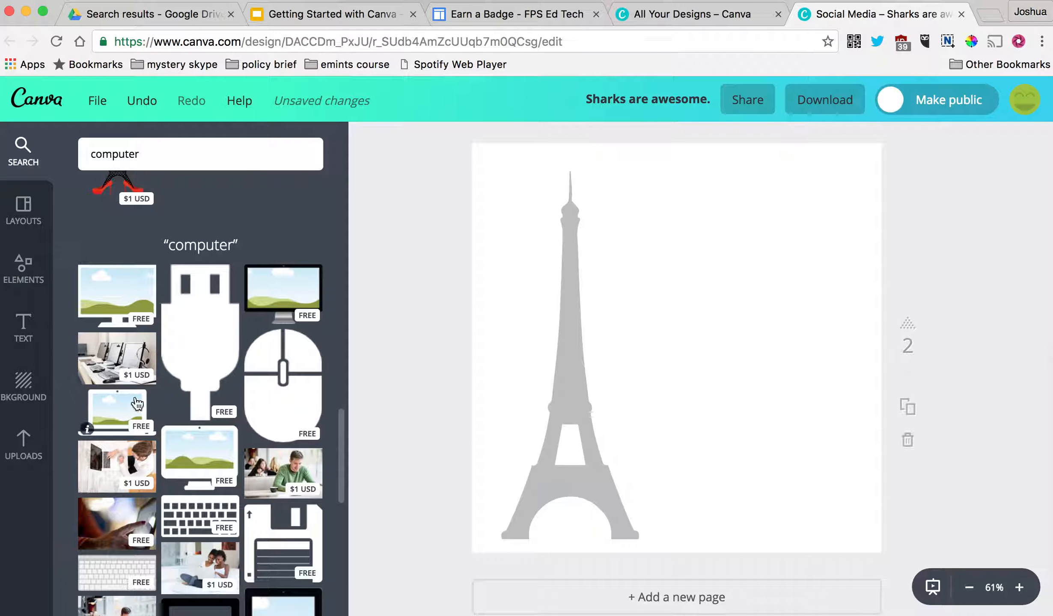
click(38, 227)
click(50, 282)
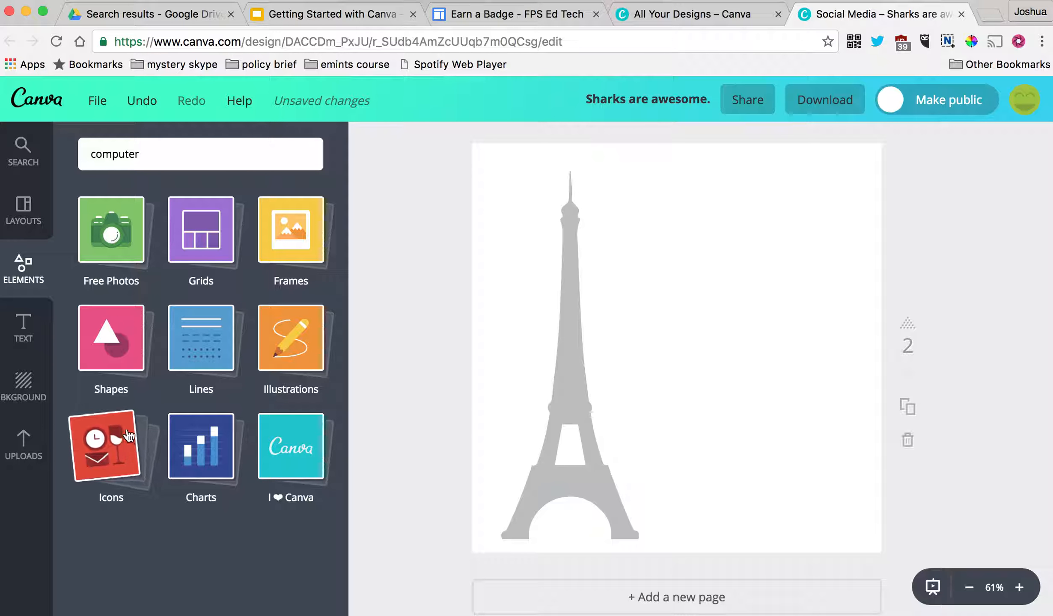
- Try a yellow key illustration beside the Eiffel Tower, then delete it
click(273, 360)
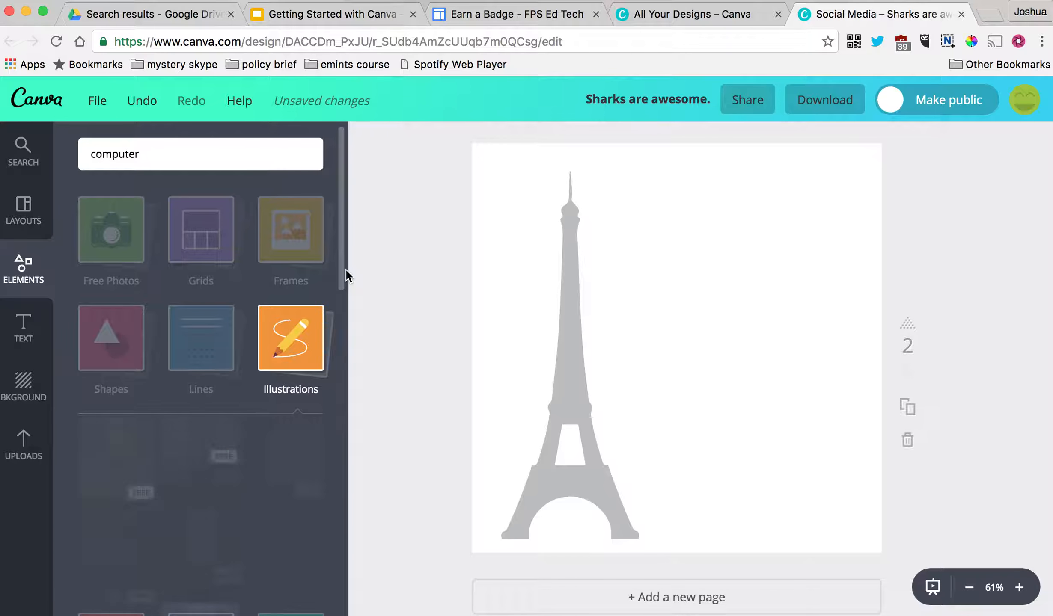
drag(342, 213, 341, 569)
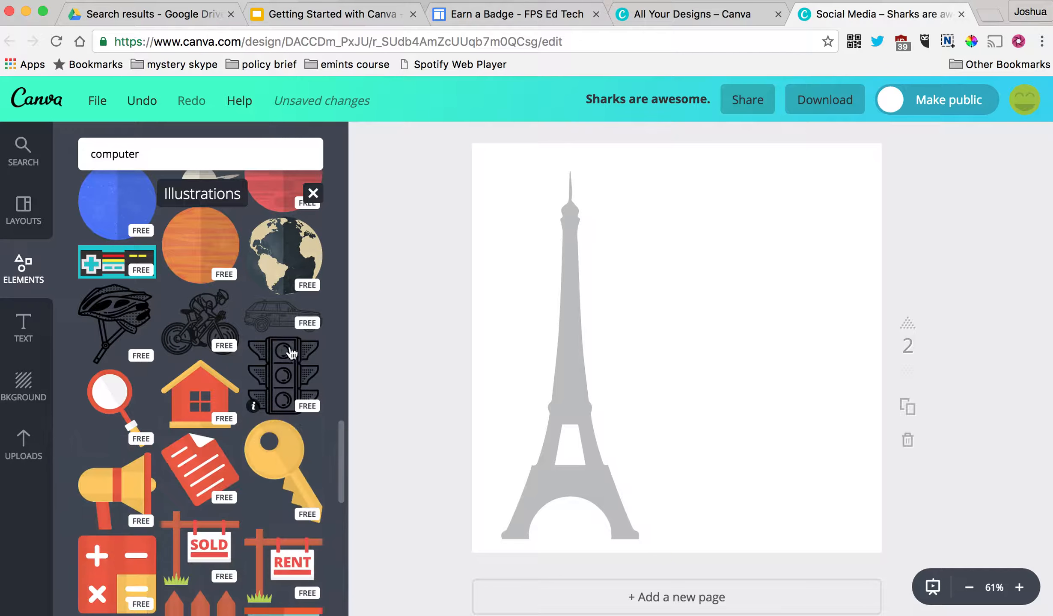
drag(286, 446, 742, 228)
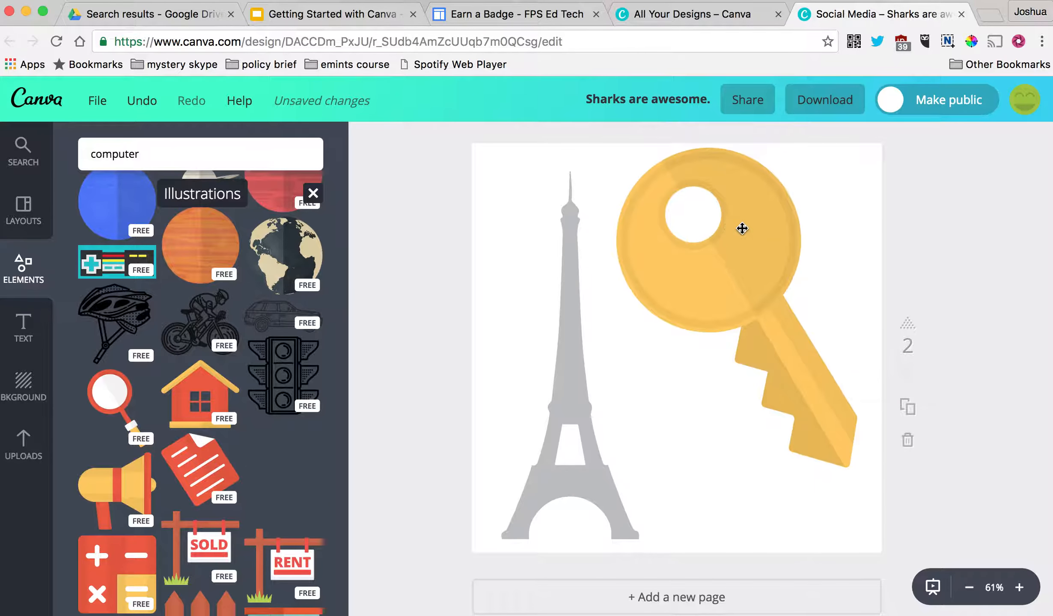
click(953, 280)
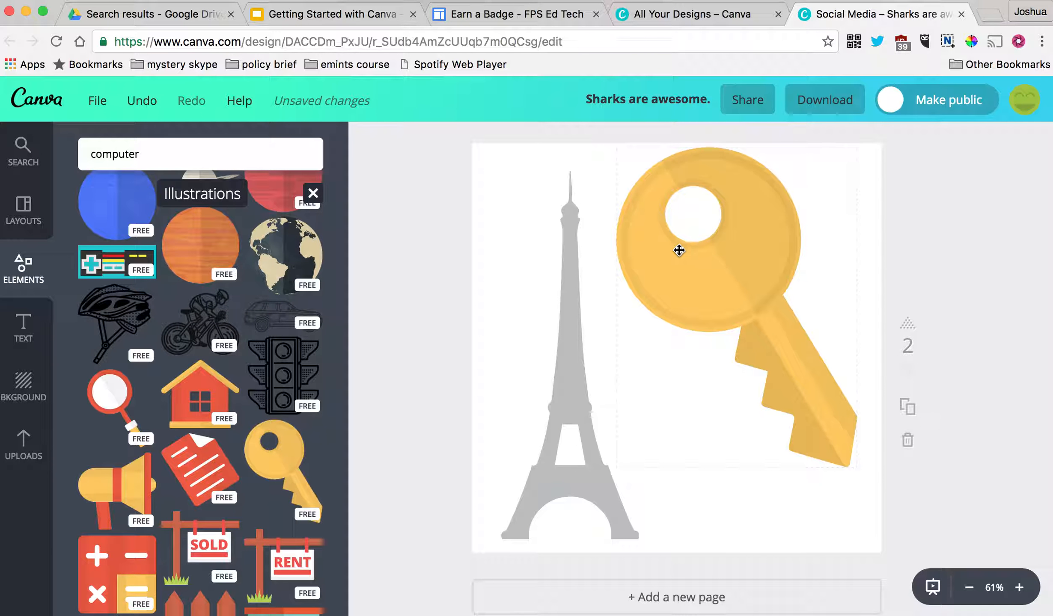
click(739, 269)
key(Delete)
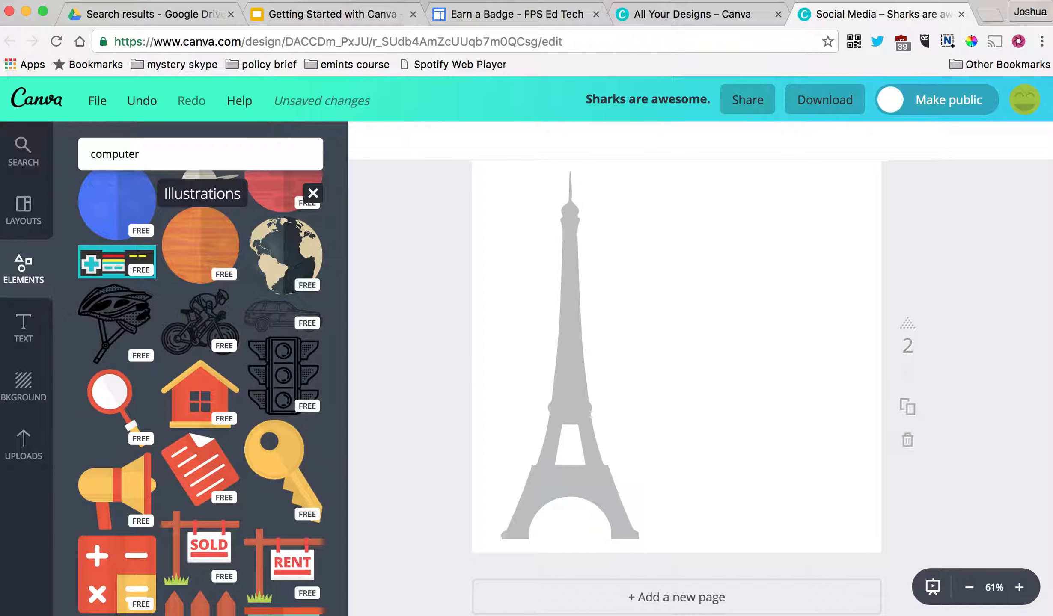
- Place a teal building right of the Eiffel Tower and enlarge it to full page height
scroll(171, 411, down, 9)
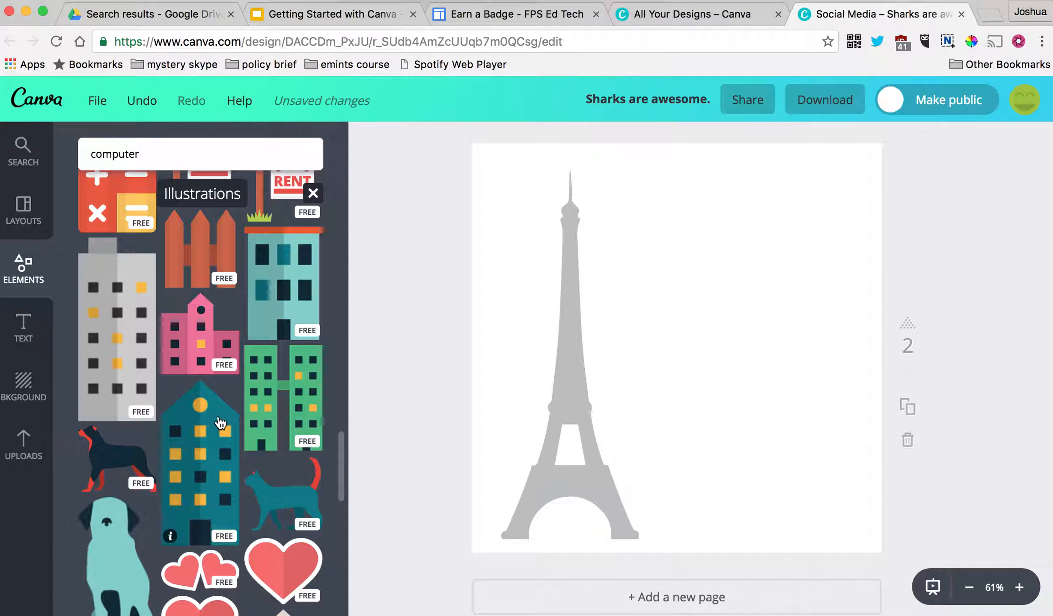
drag(226, 487, 792, 330)
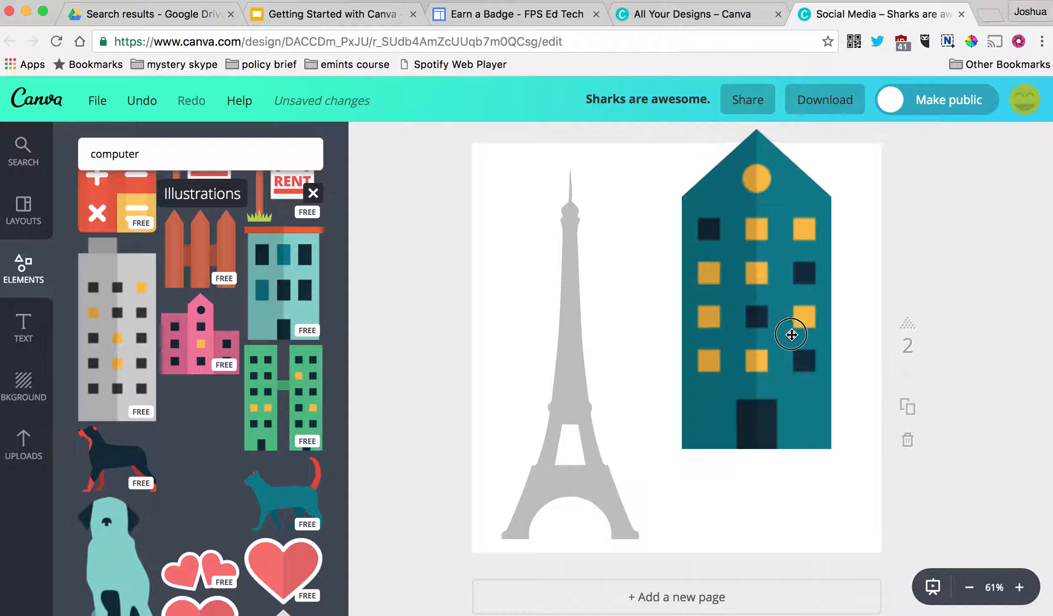
drag(808, 463, 875, 543)
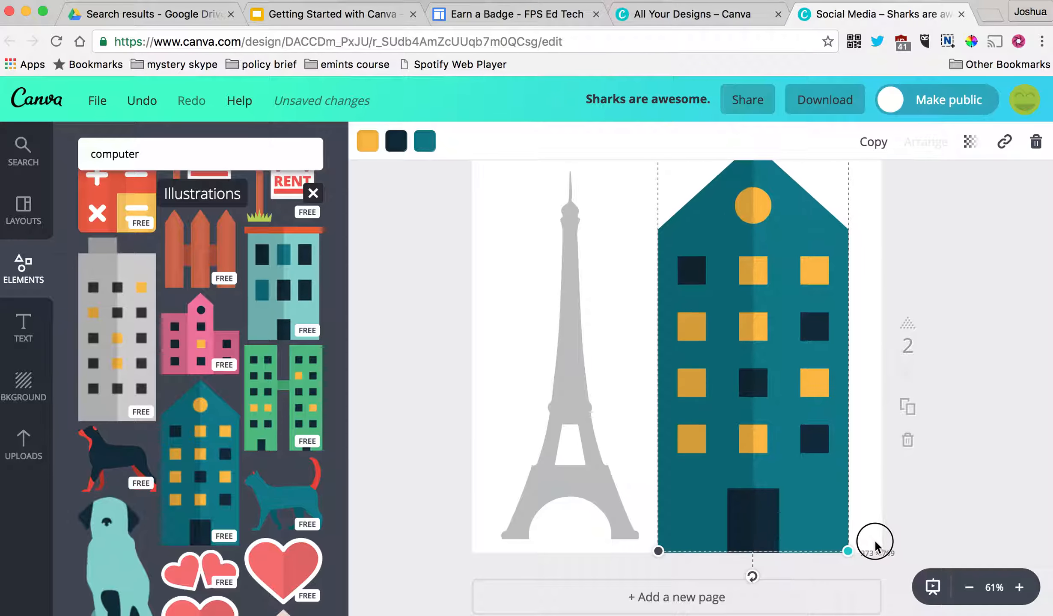
drag(801, 465, 809, 466)
click(980, 475)
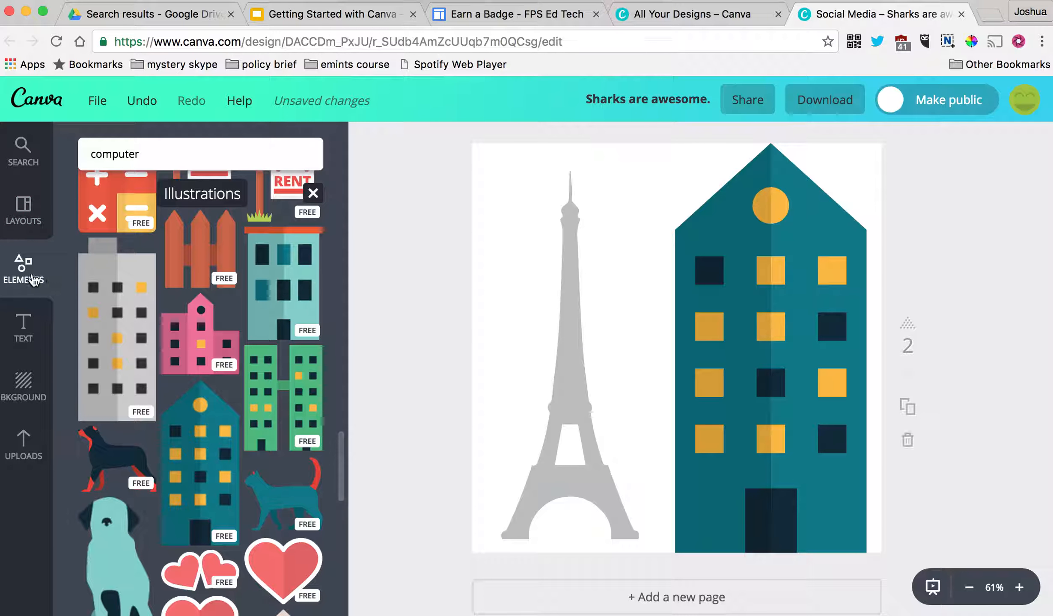
scroll(127, 303, up, 20)
scroll(127, 302, up, 10)
click(209, 370)
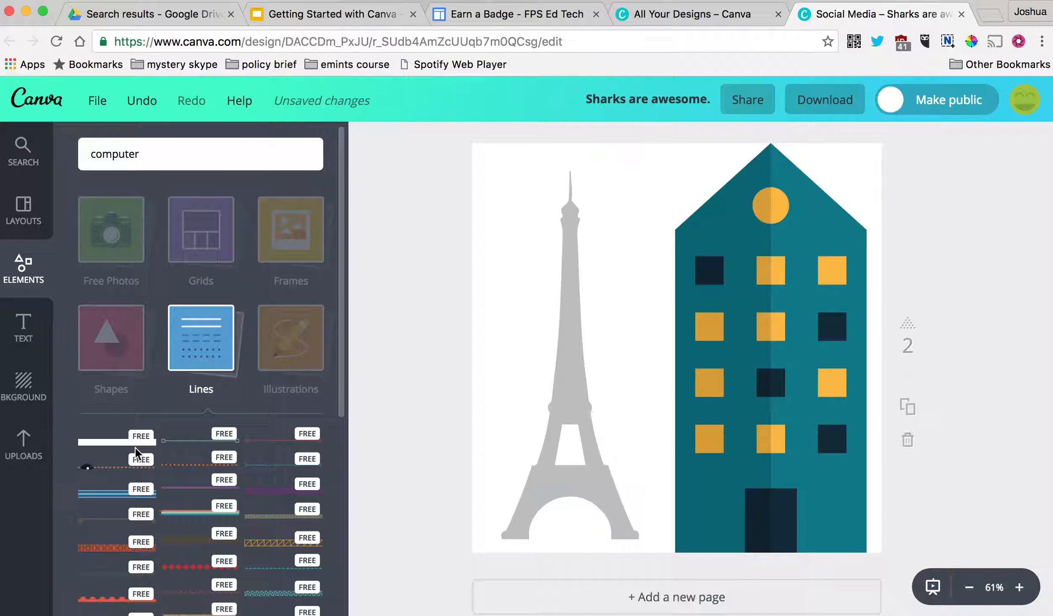
- Add a blue line element stretched across the top of the page
drag(120, 488, 562, 164)
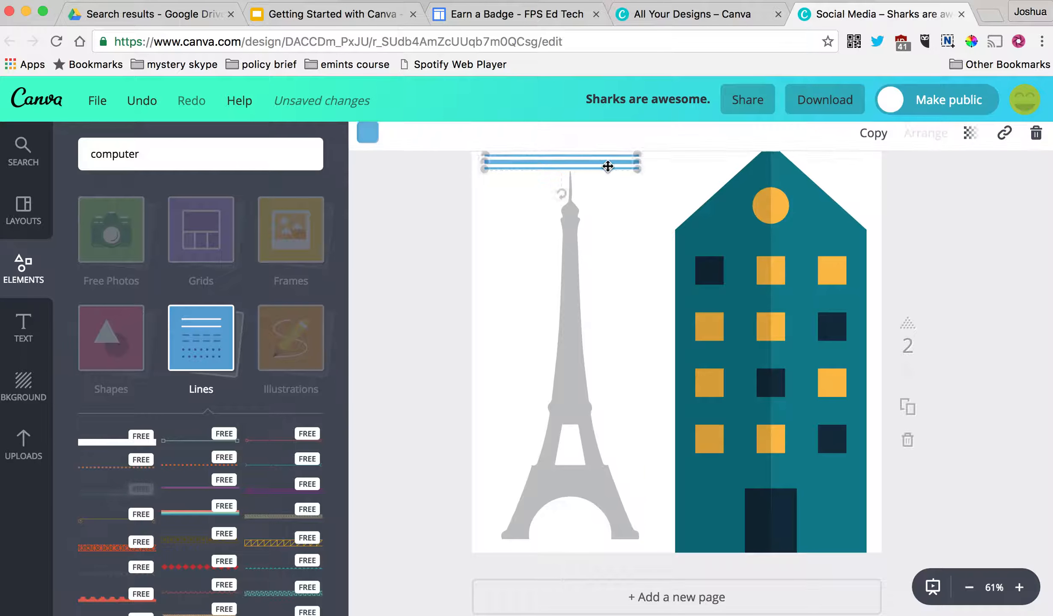
drag(640, 164, 864, 168)
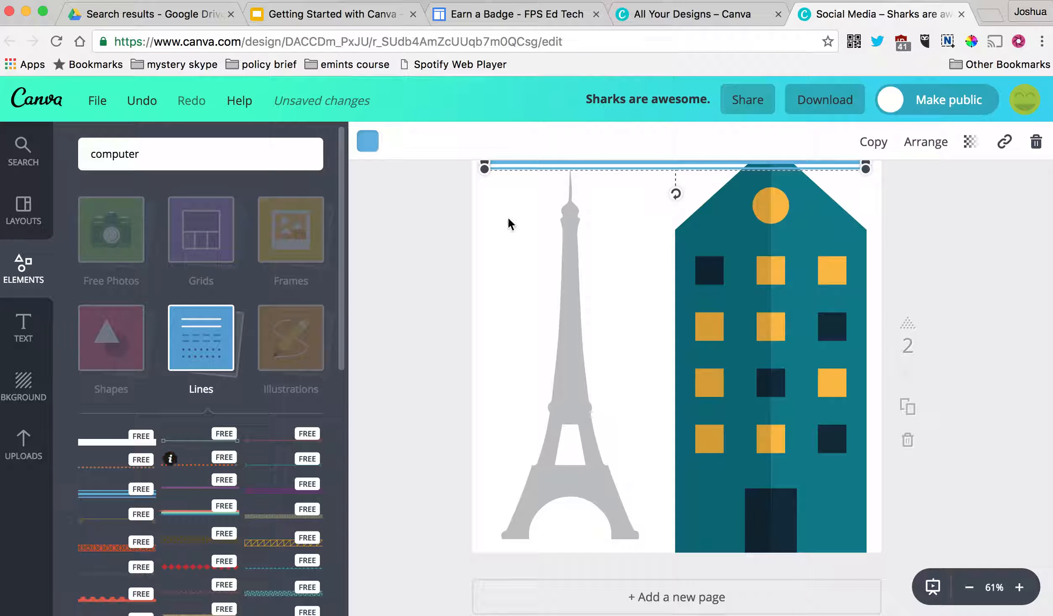
- Copy the line, rotate it vertical, extend it down the left edge, and align the top line
drag(567, 170, 658, 232)
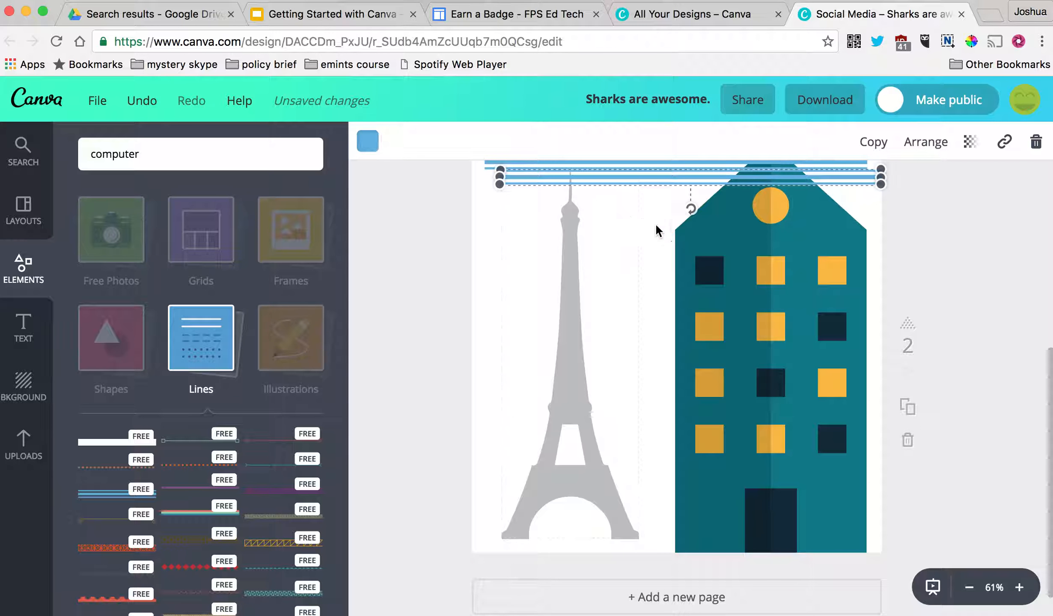
drag(669, 179, 658, 234)
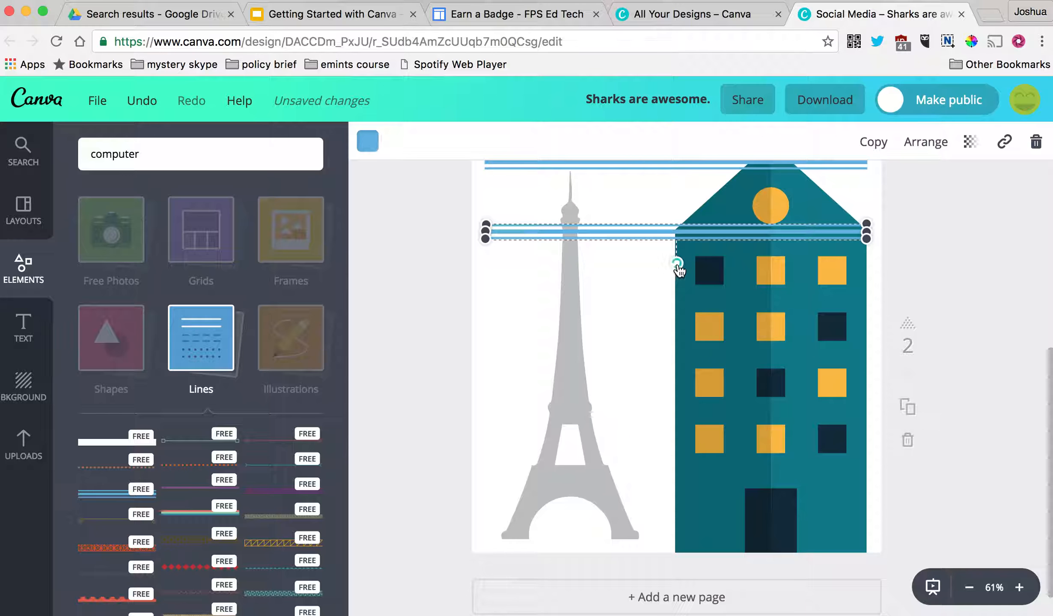
drag(679, 270, 543, 237)
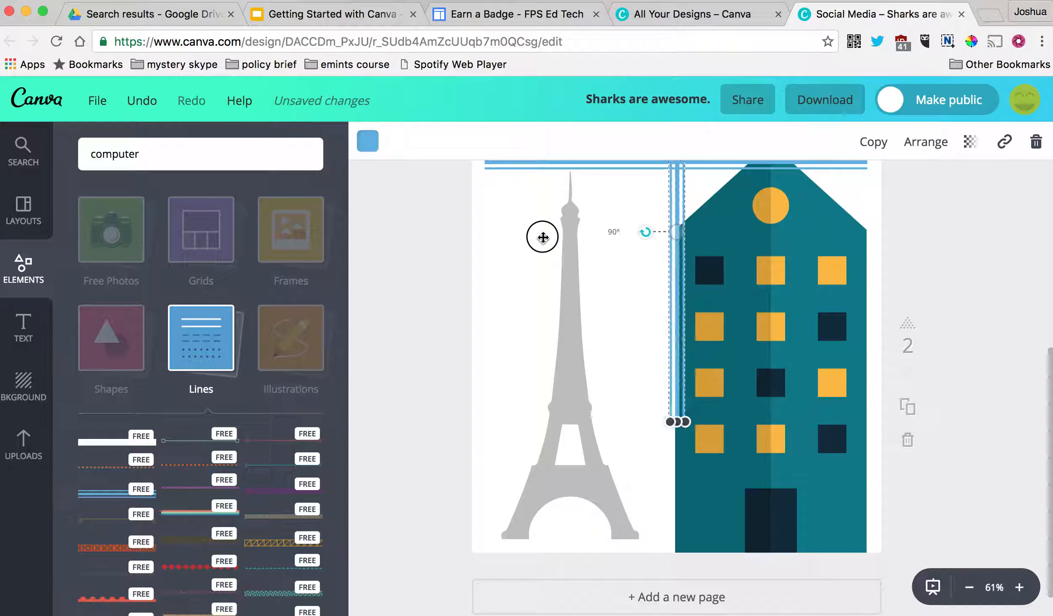
drag(698, 234, 493, 327)
drag(492, 504, 493, 545)
click(963, 454)
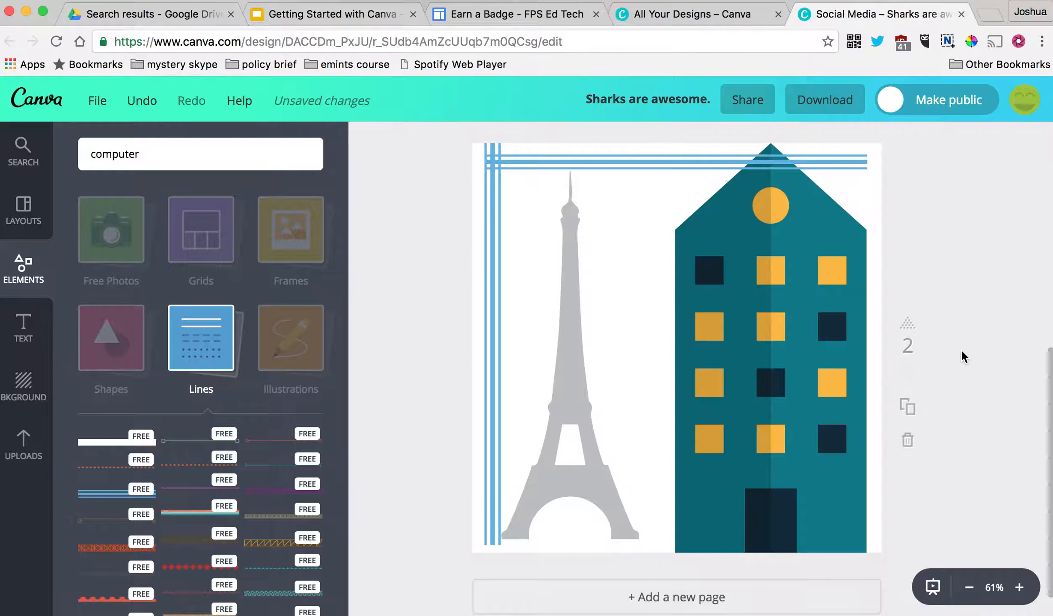
drag(562, 162, 559, 148)
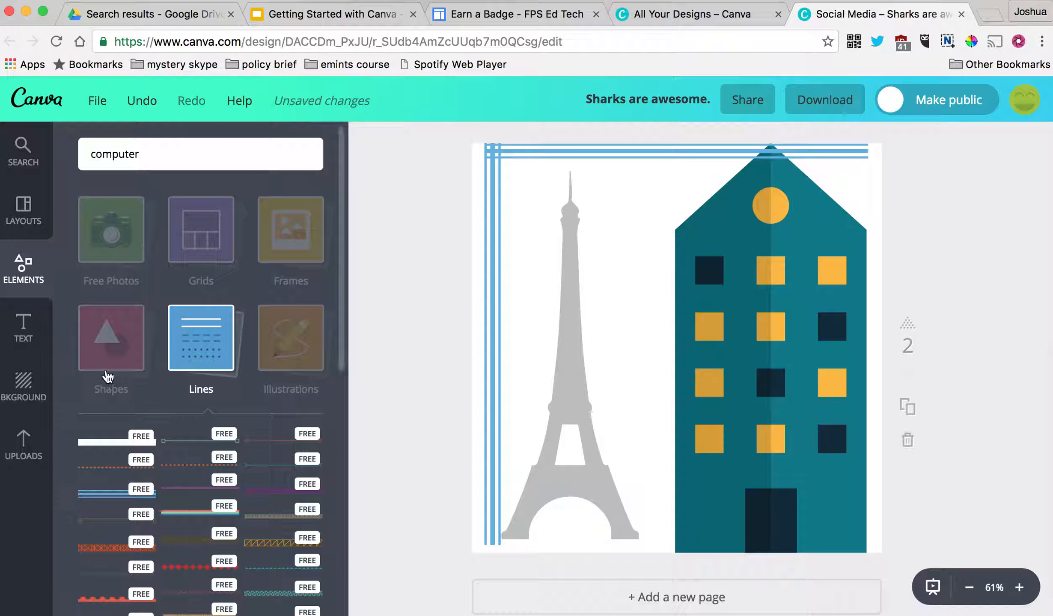
- Try a landscape frame and a three-column grid on the page, deleting both
click(282, 221)
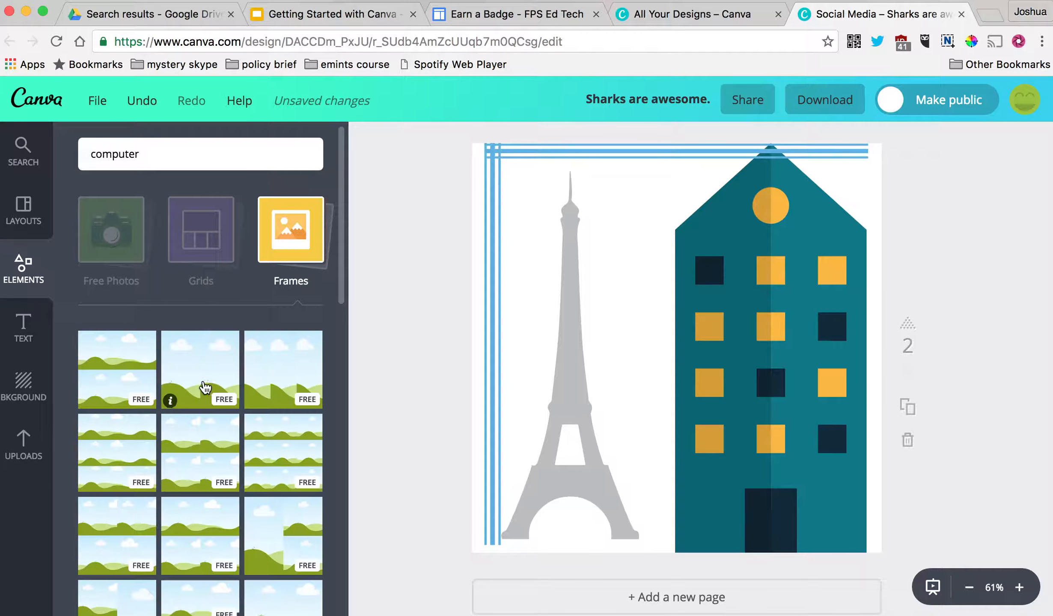
drag(207, 395, 680, 329)
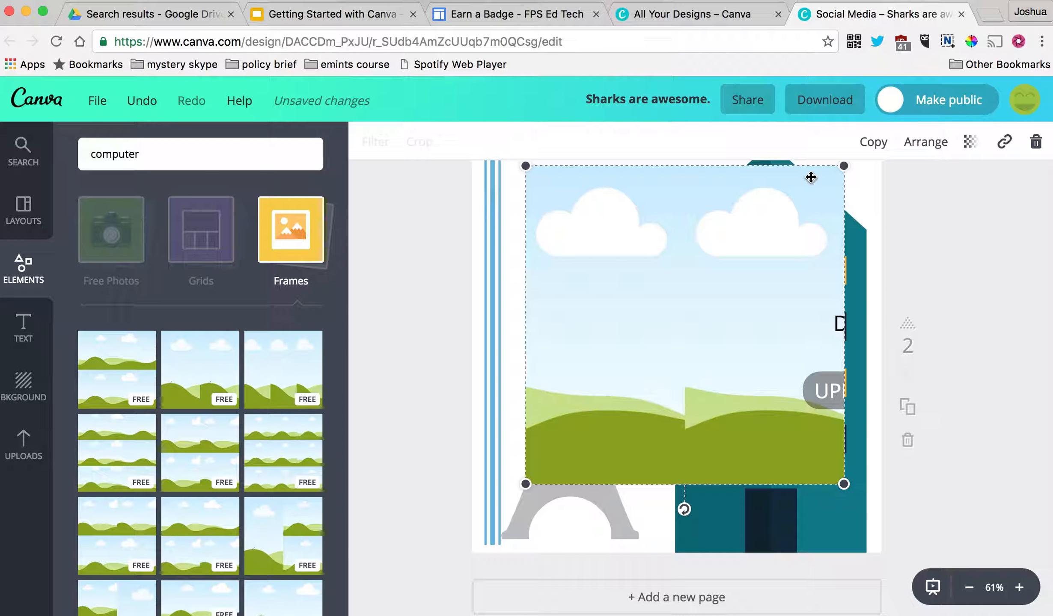
key(Delete)
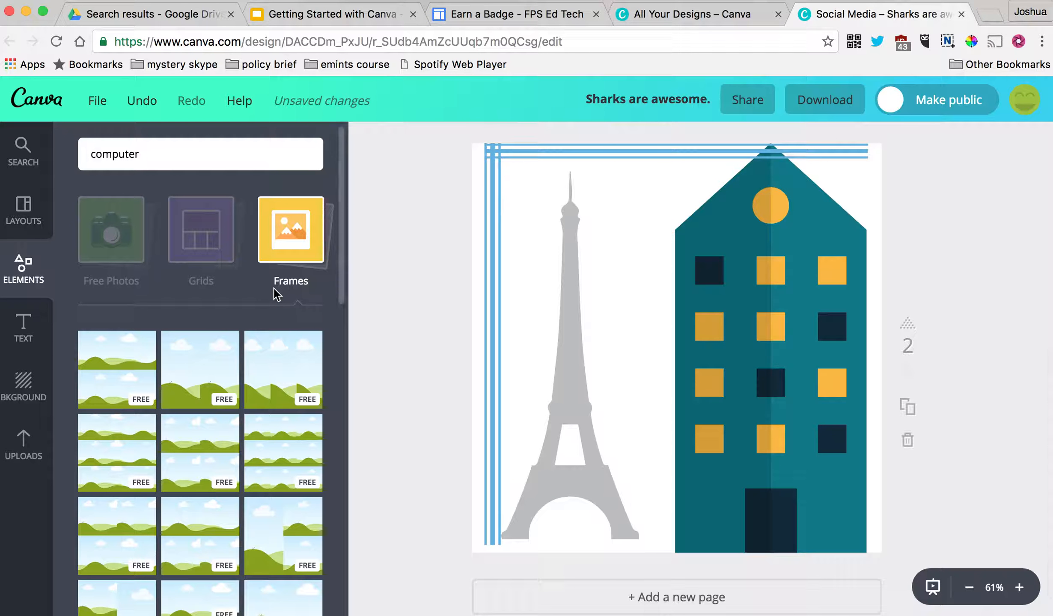
click(196, 236)
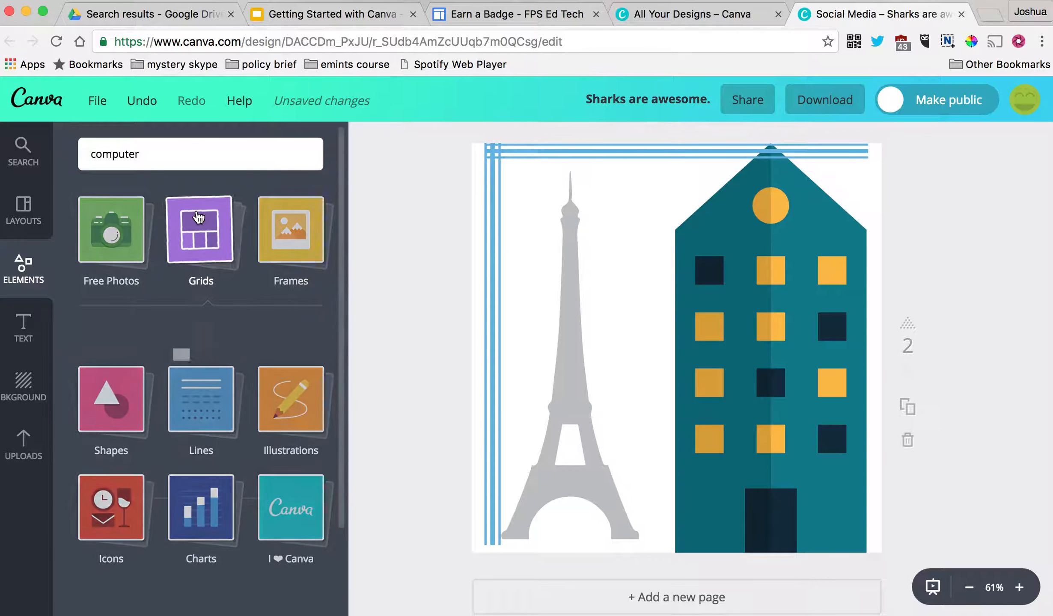
drag(282, 406, 604, 329)
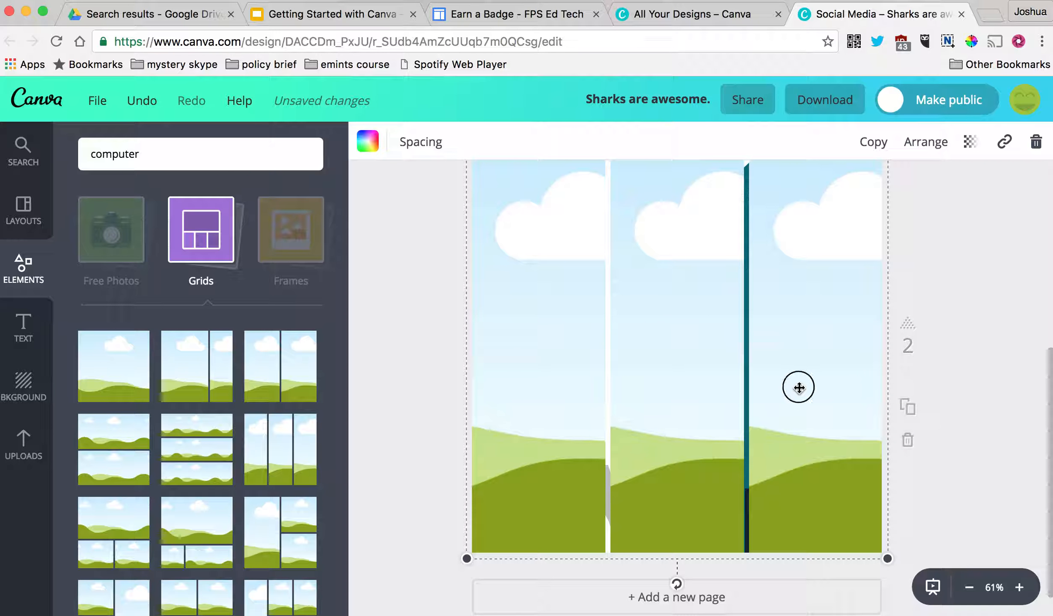
key(Delete)
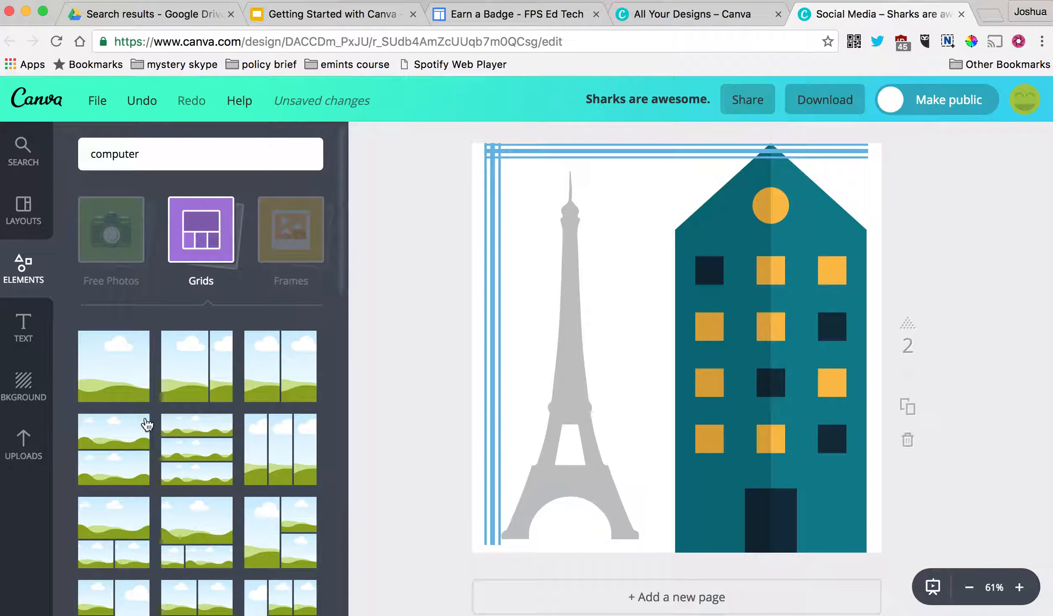
- Open the Free Photos element collection and scroll through its results
click(184, 214)
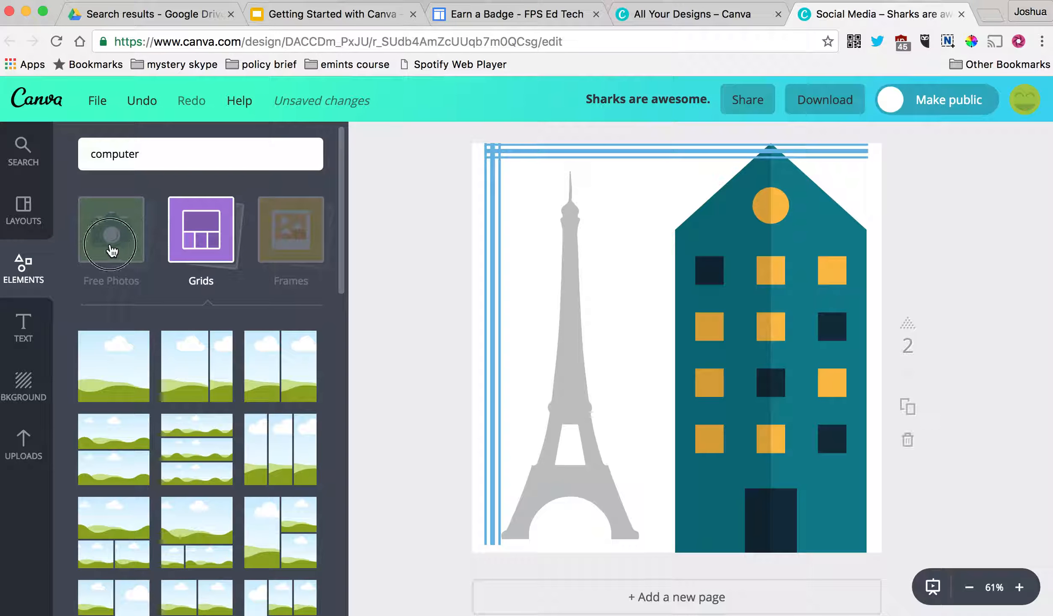
click(137, 253)
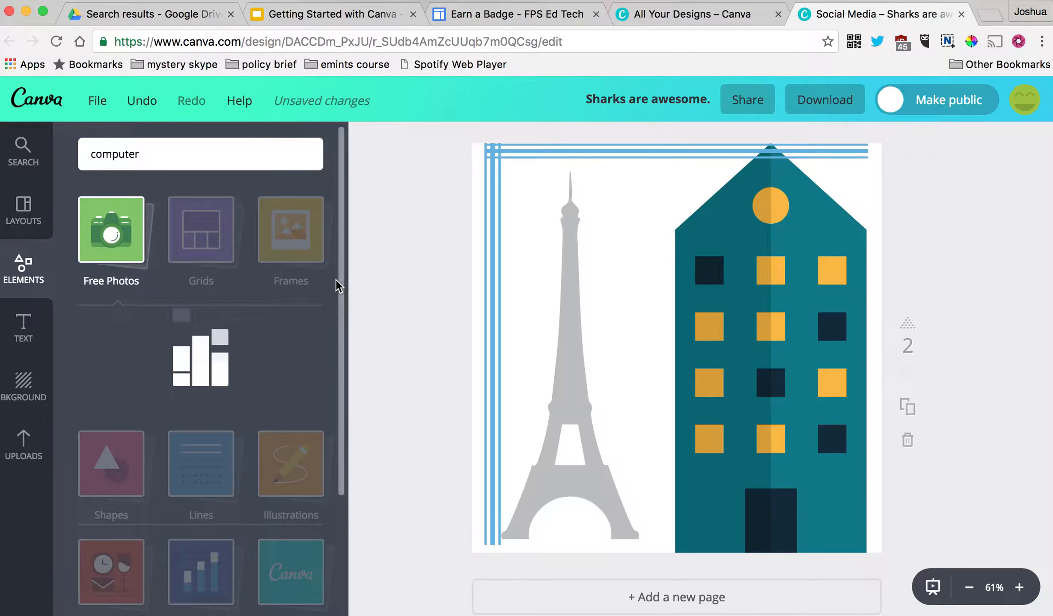
click(343, 272)
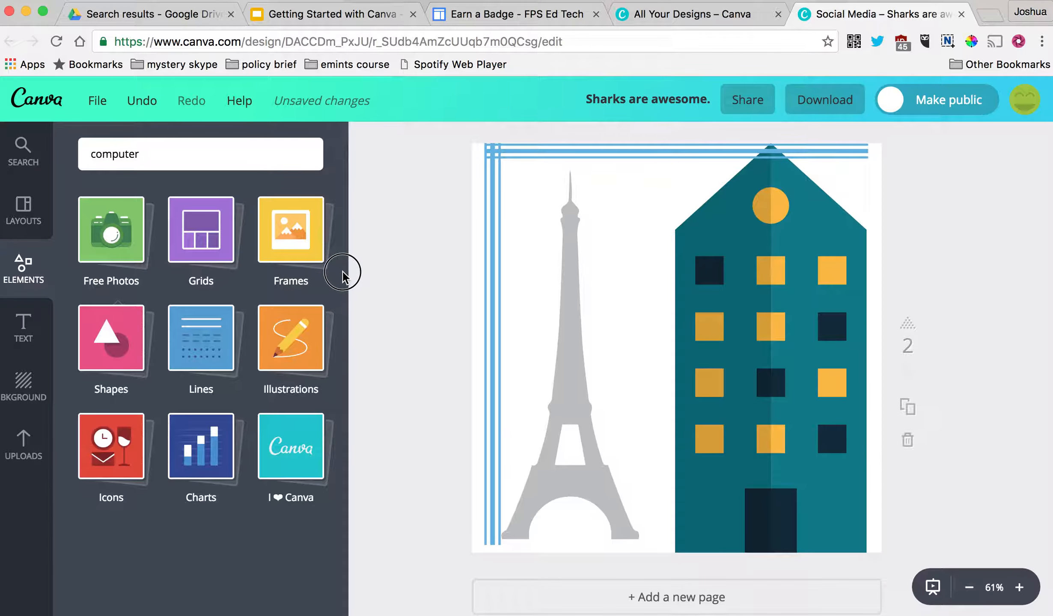
click(117, 237)
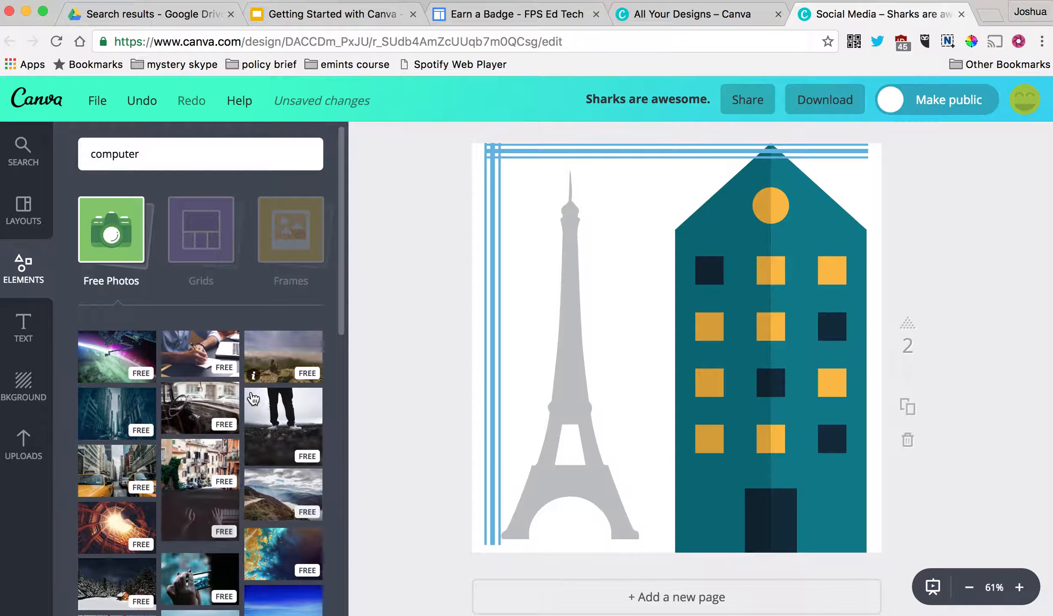
scroll(258, 415, down, 10)
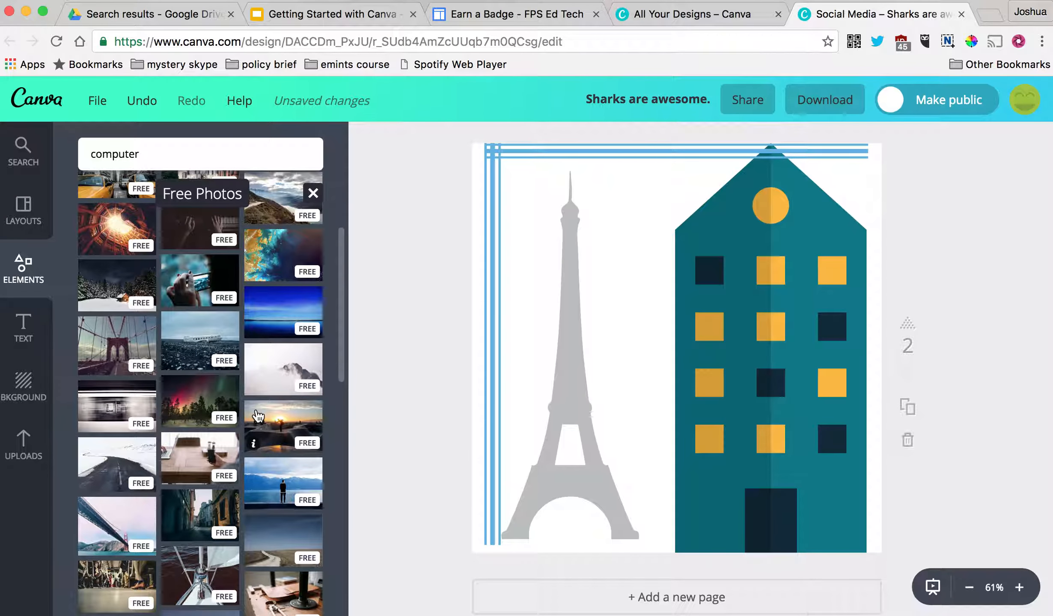
scroll(258, 416, up, 1)
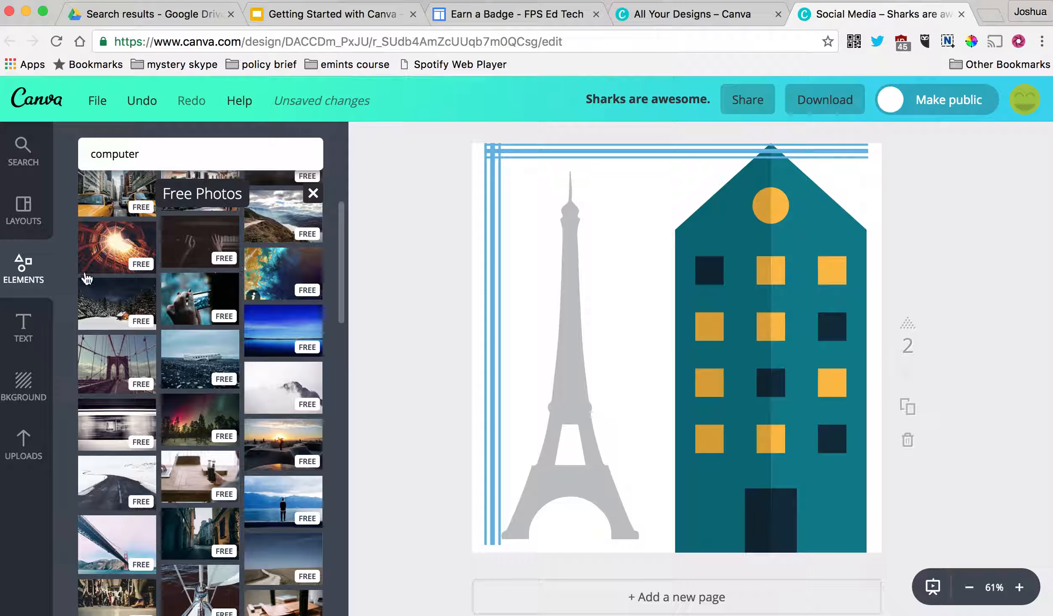
- Add a widened two-line 'FRANCE' / 'IT ROCKS' heading and place the teal Carpe Diem text design lower right
click(24, 326)
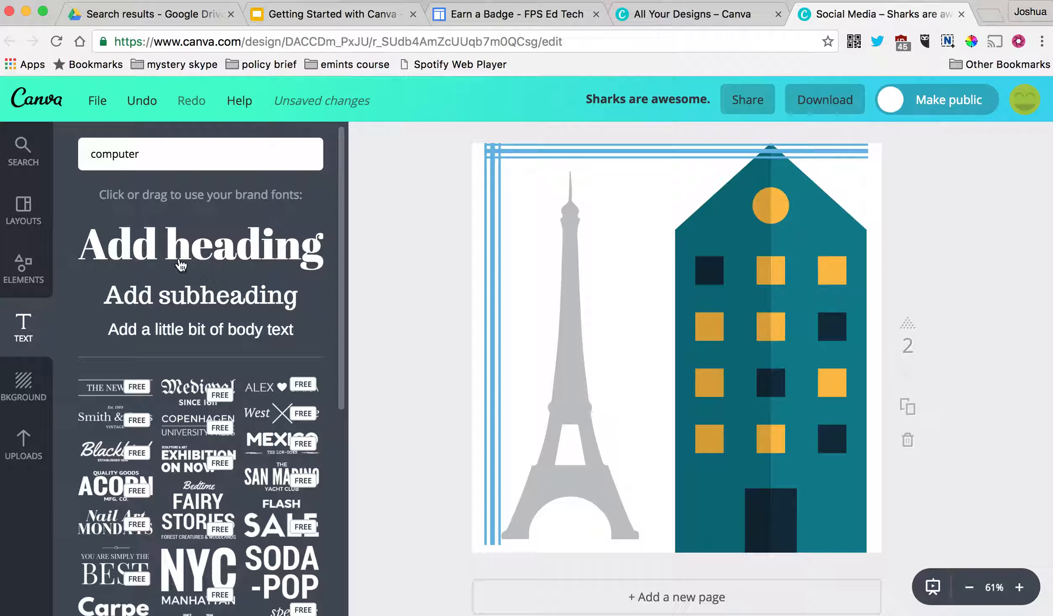
drag(177, 250, 610, 204)
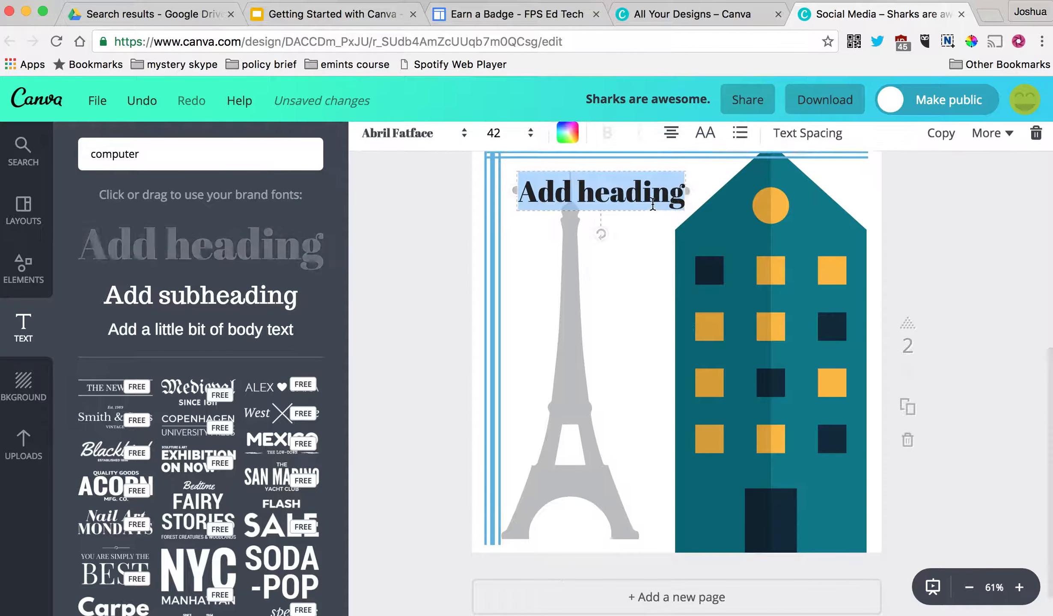
drag(690, 190, 828, 190)
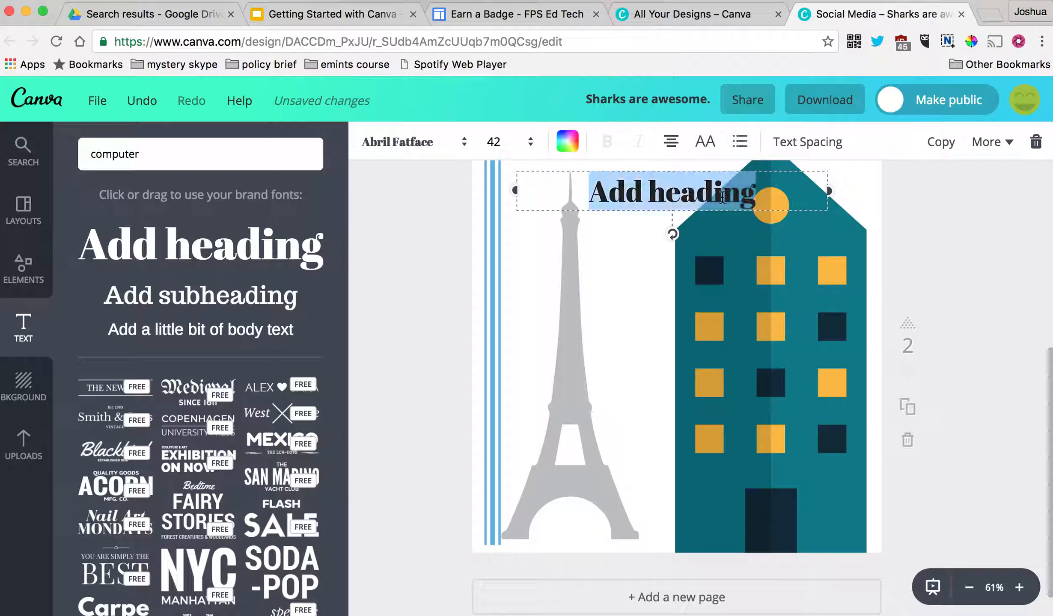
text(FRANCE)
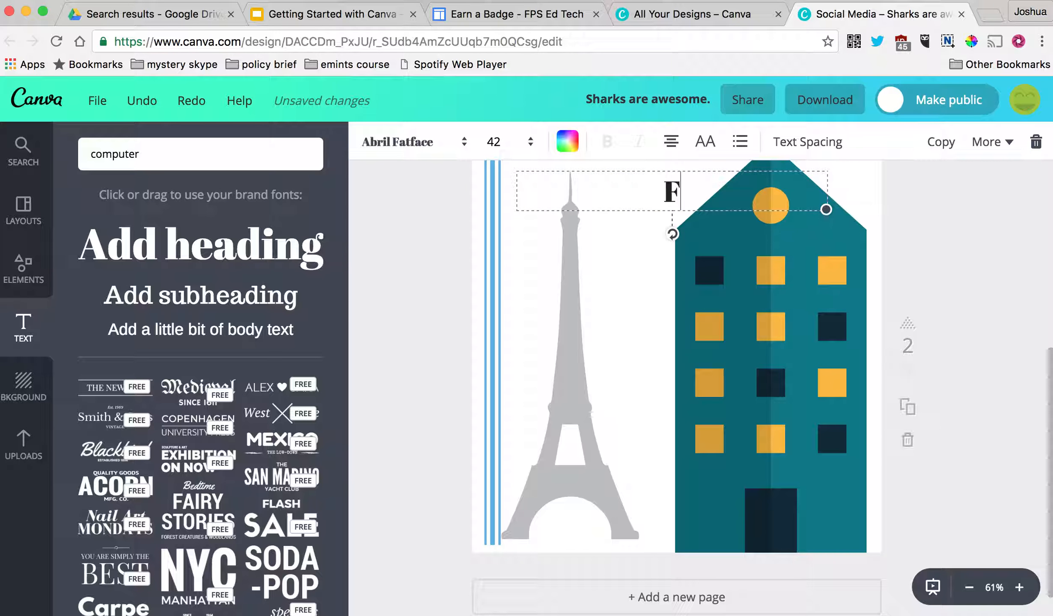
key(Return)
text(IT)
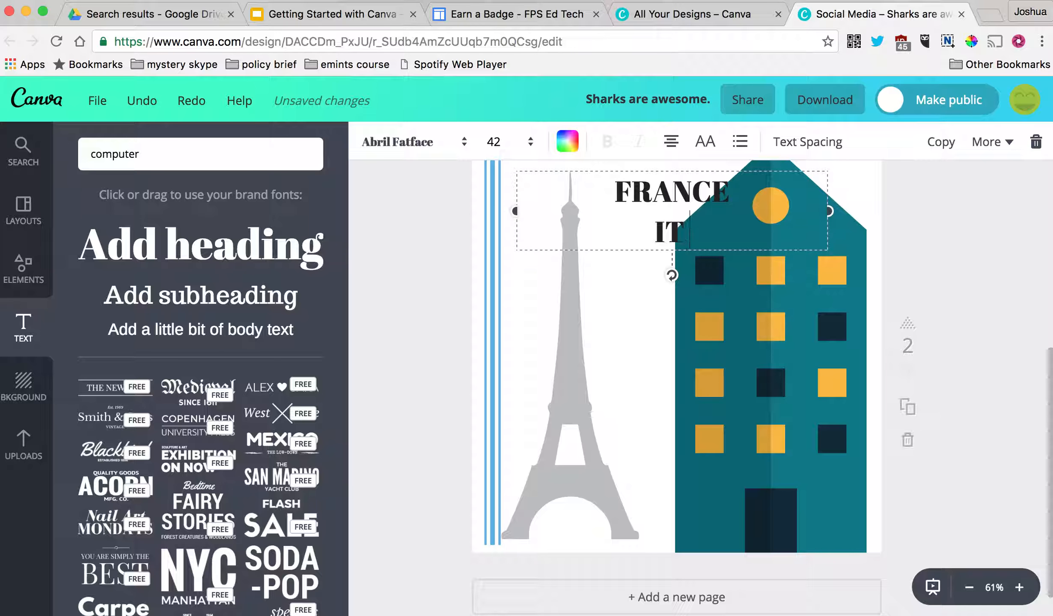
text( ROCKS)
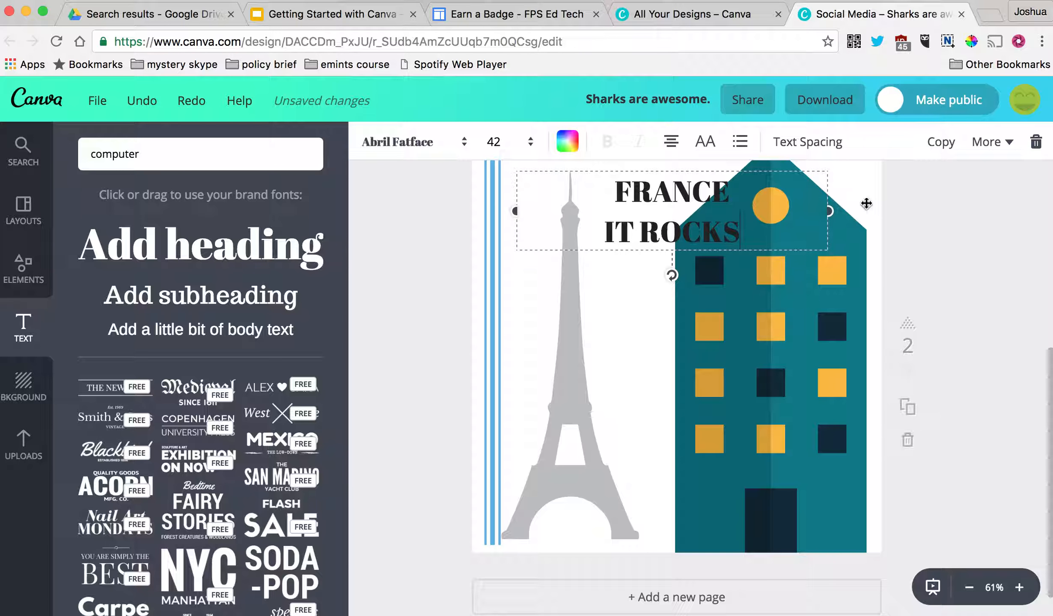
drag(342, 377, 343, 518)
drag(114, 362, 742, 380)
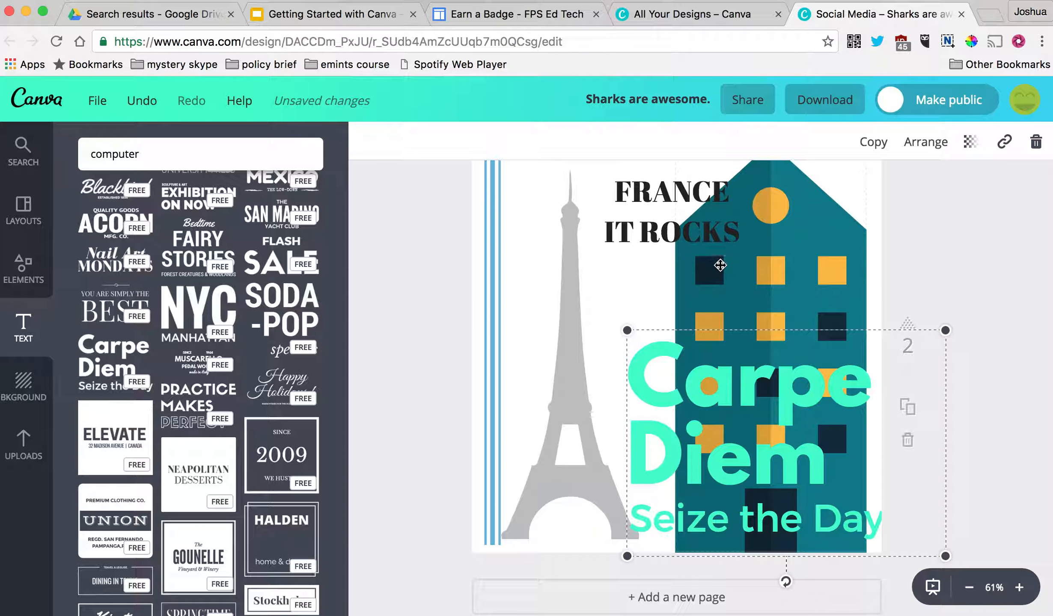
- Nudge the Carpe Diem text left and replace 'Carpe' and 'Diem' with 'Building' and 'Tower'
click(702, 239)
drag(754, 388, 732, 388)
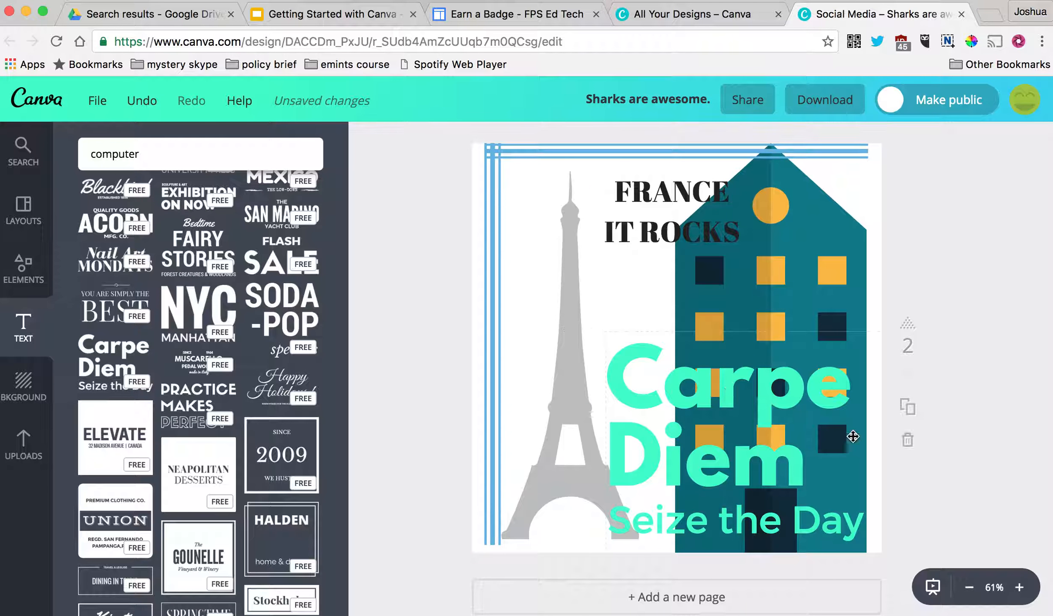
double_click(743, 462)
double_click(777, 380)
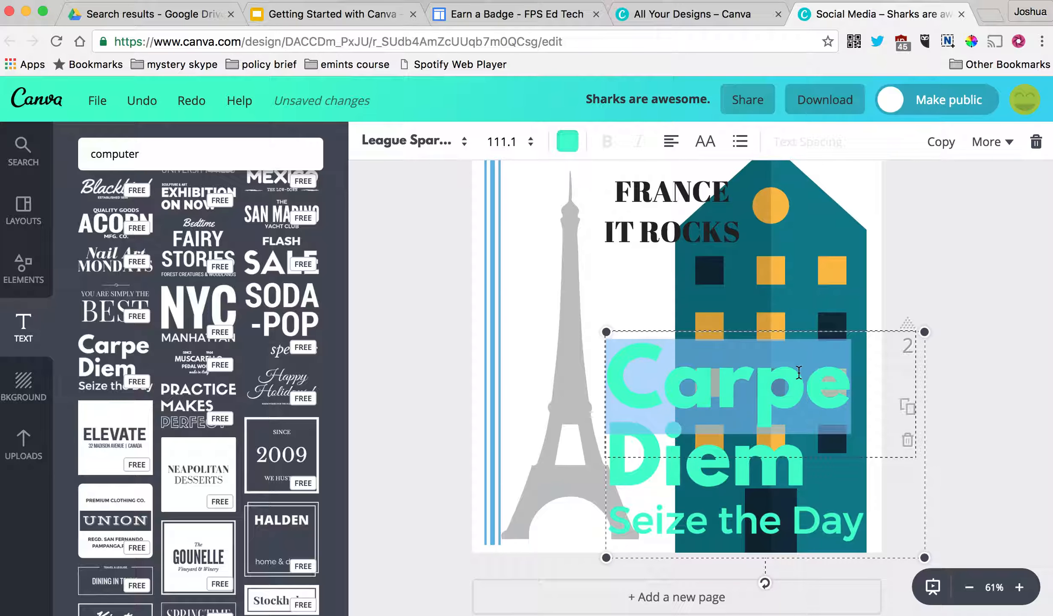
text(Building)
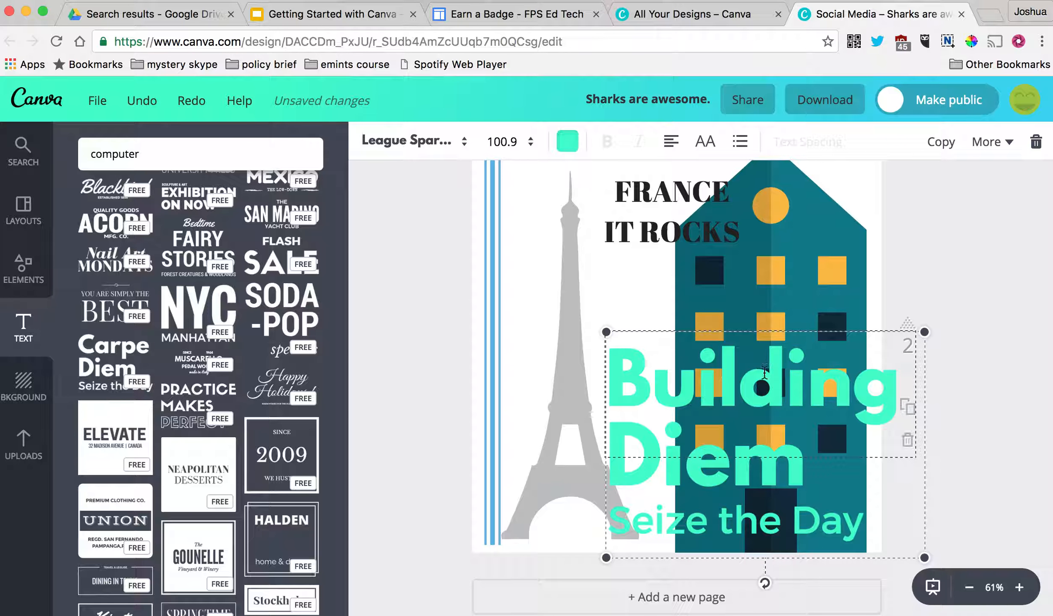
double_click(714, 467)
text(Tower)
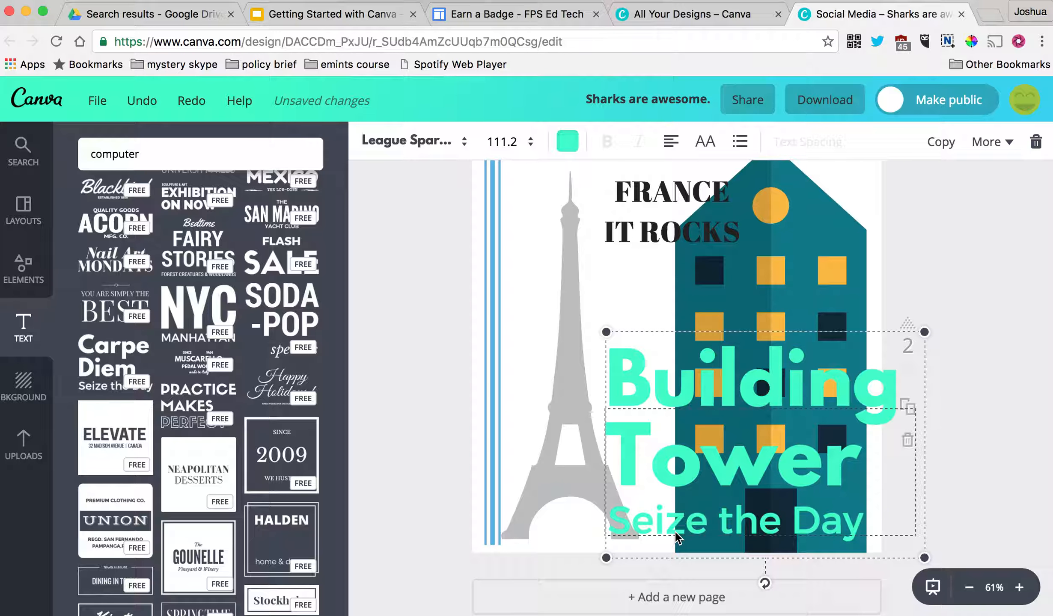
- Change the subline to 'Two things', then shift both text blocks left
triple_click(772, 541)
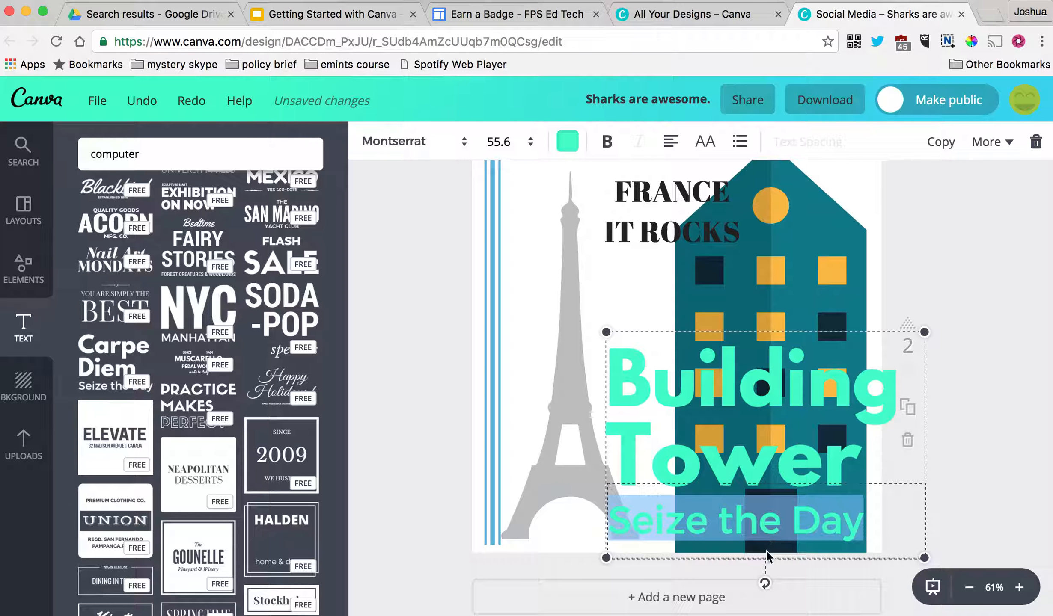
text(Two things)
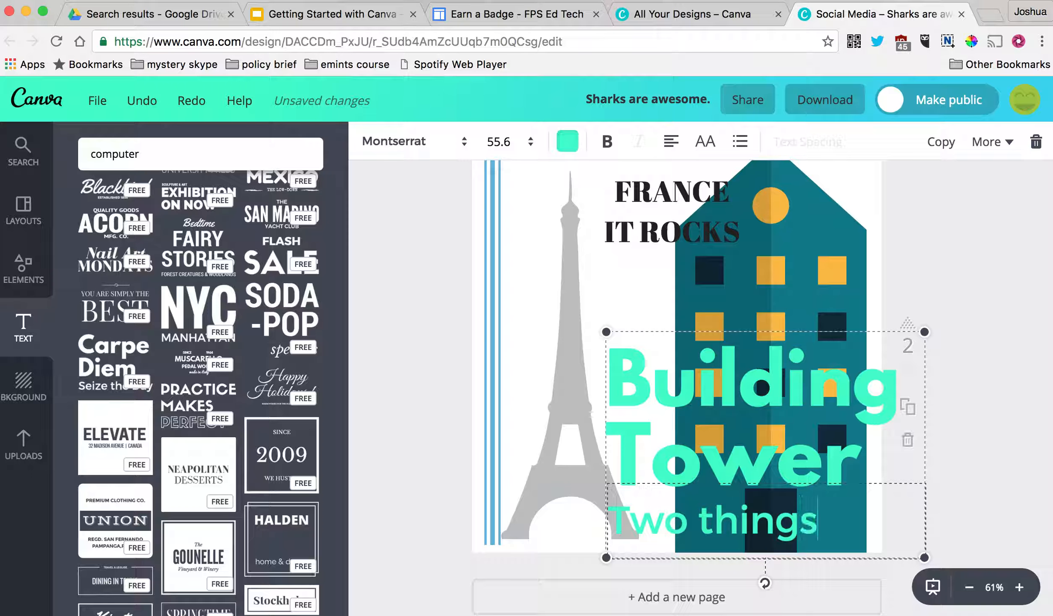
drag(713, 357, 703, 367)
click(969, 384)
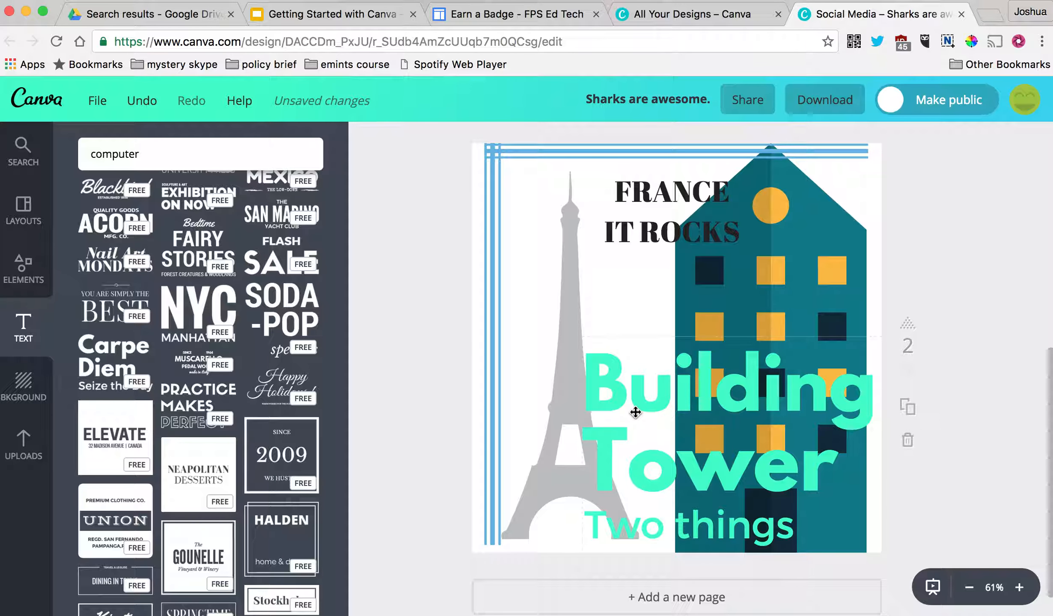
drag(642, 233, 638, 189)
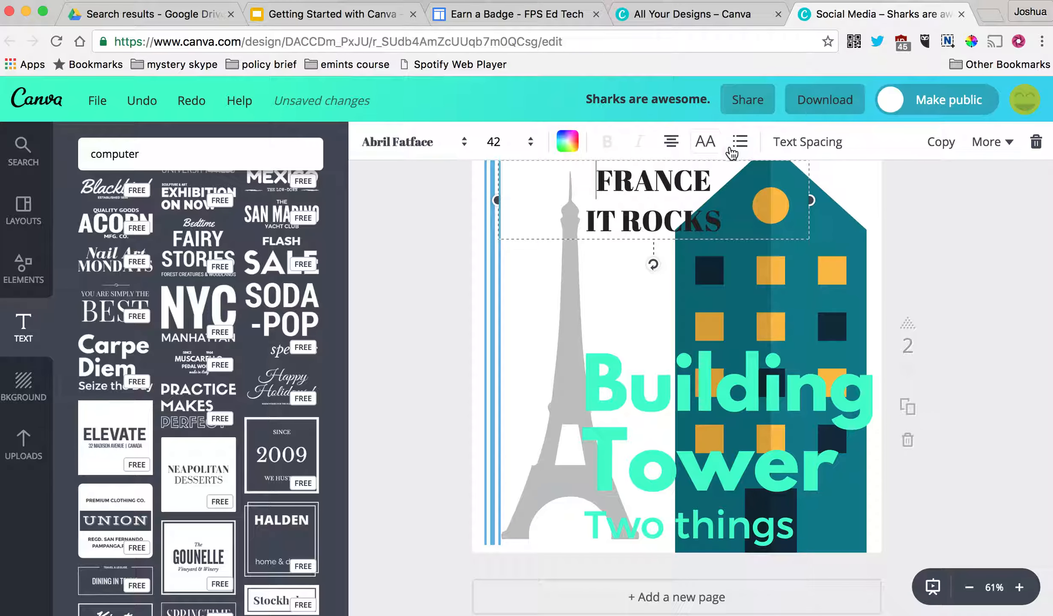
- Set the FRANCE IT ROCKS heading font to Archivo Black at size 80
click(437, 146)
scroll(531, 305, down, 10)
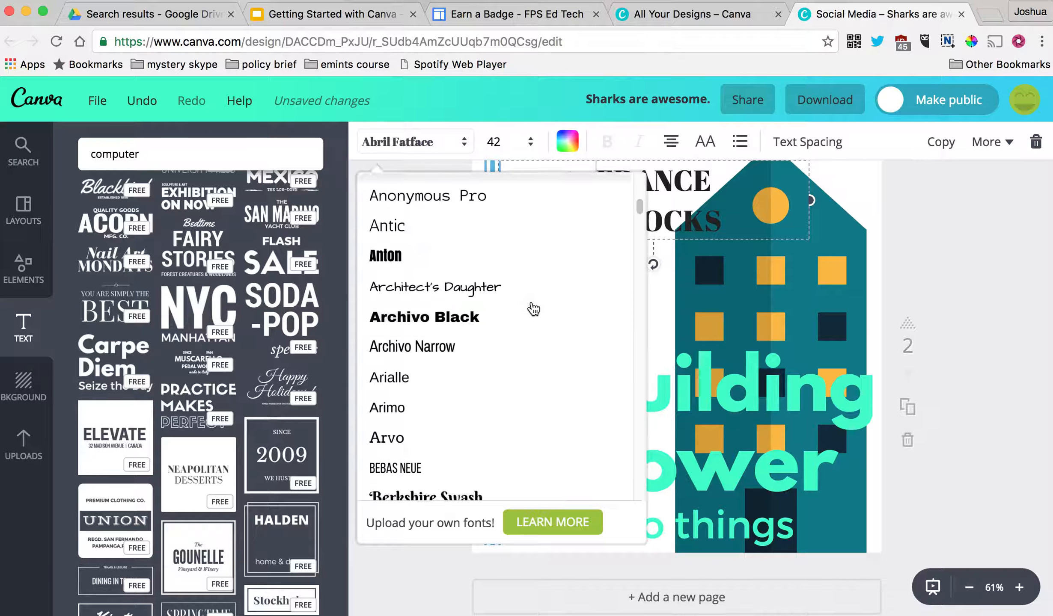
click(457, 329)
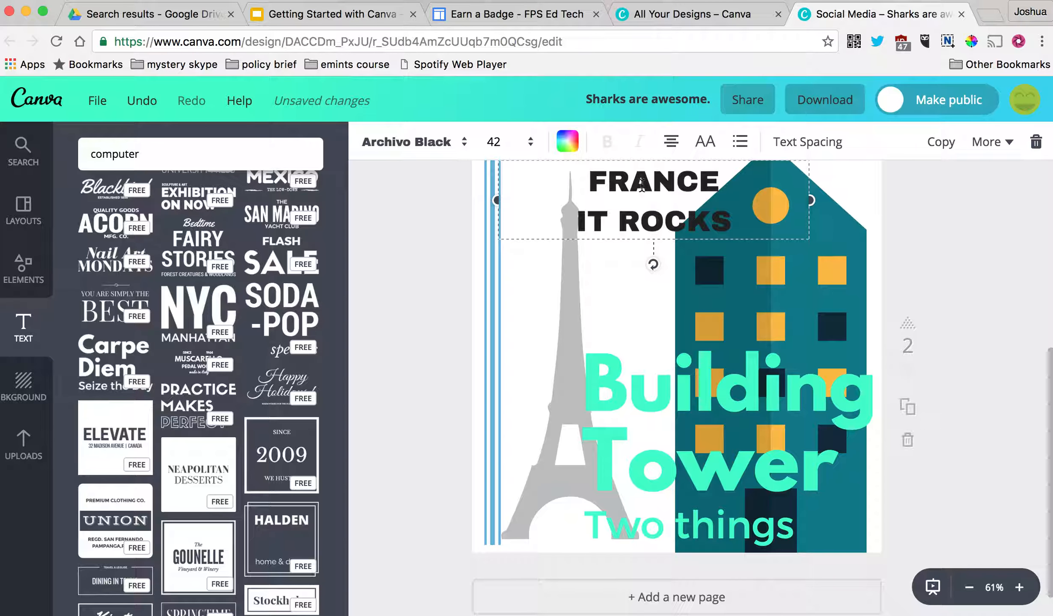
click(530, 146)
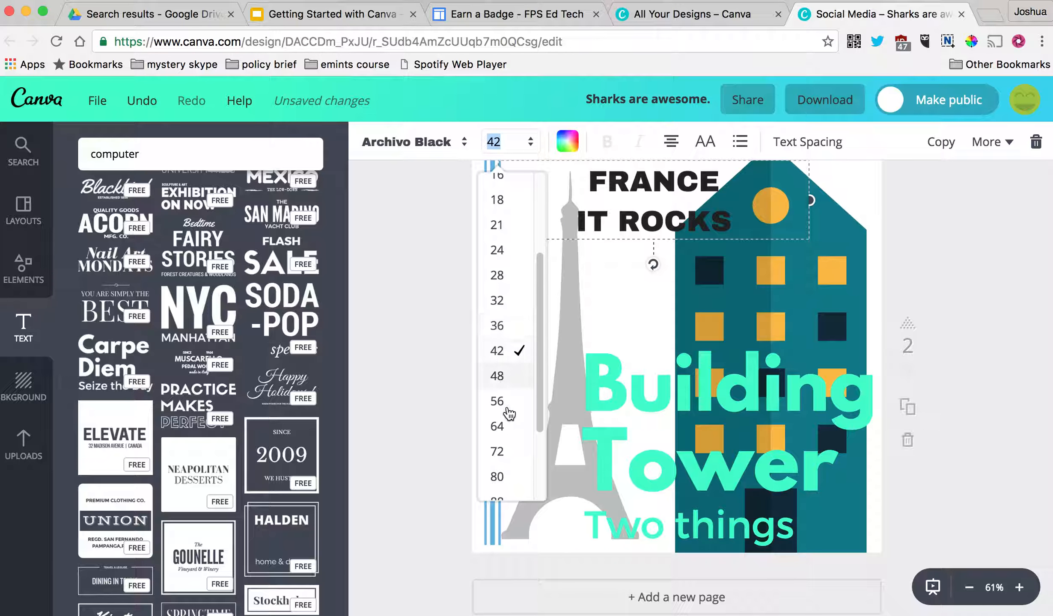
click(499, 477)
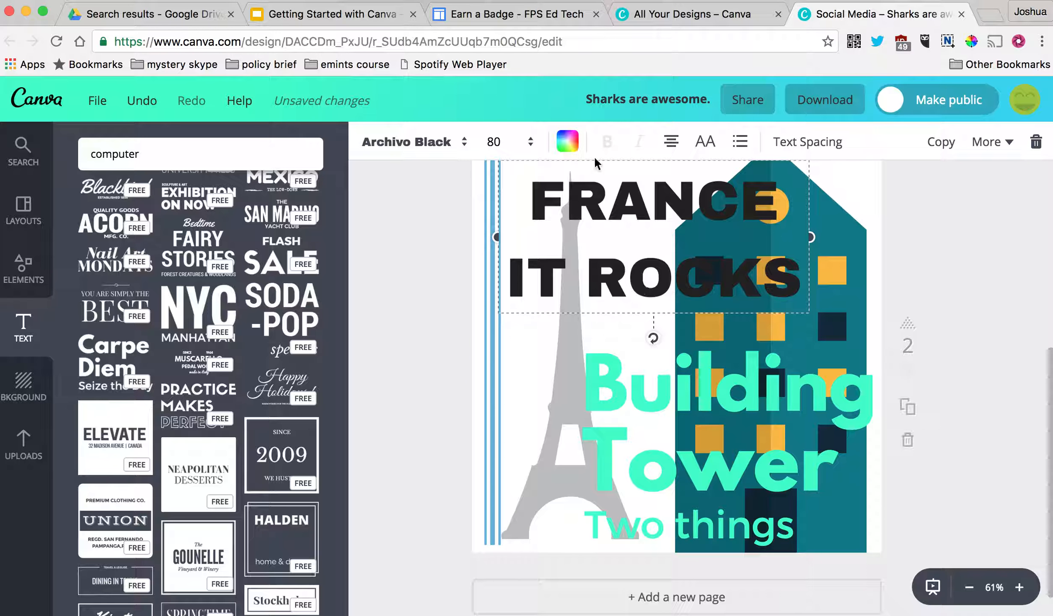
- Colour the heading light green and align it left
click(567, 141)
click(569, 384)
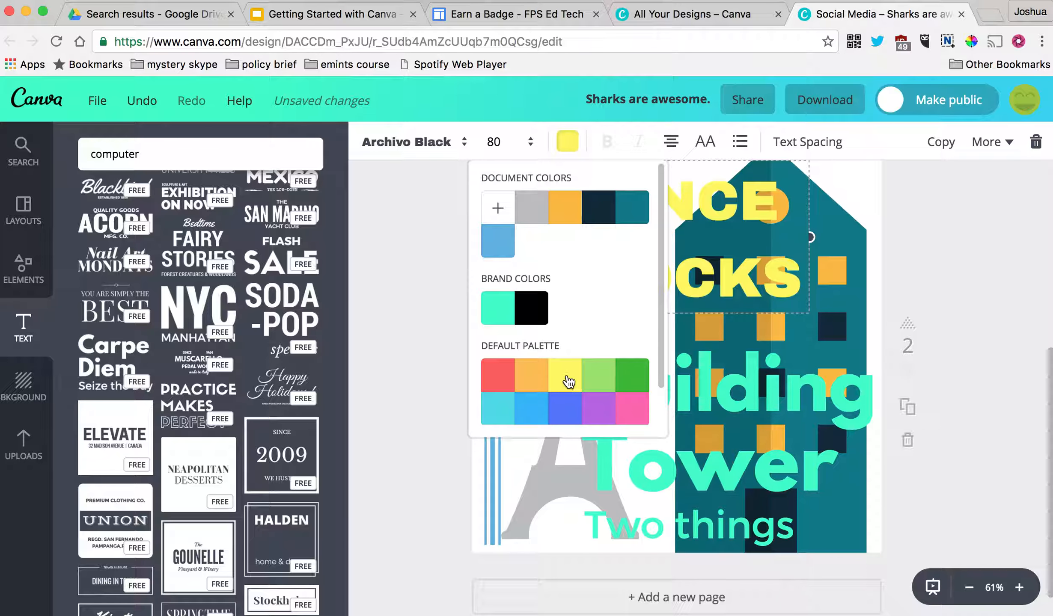
click(608, 375)
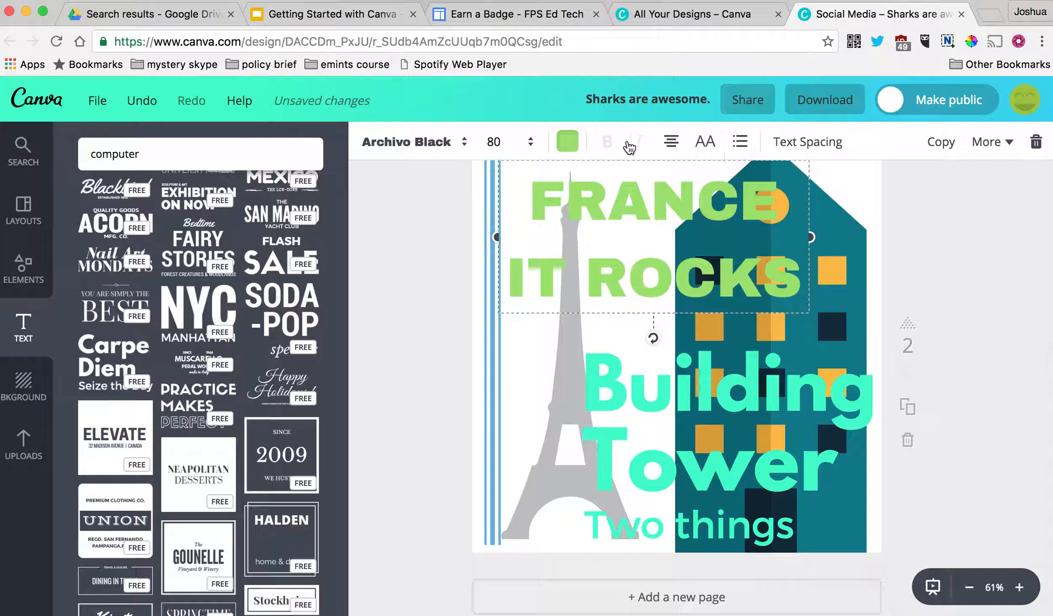
click(670, 144)
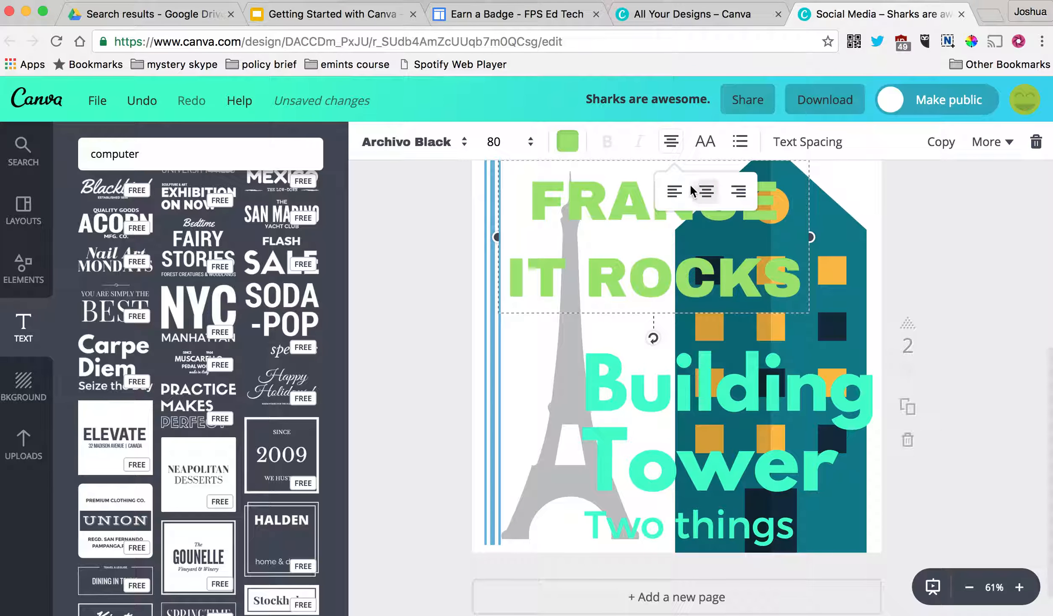
click(674, 191)
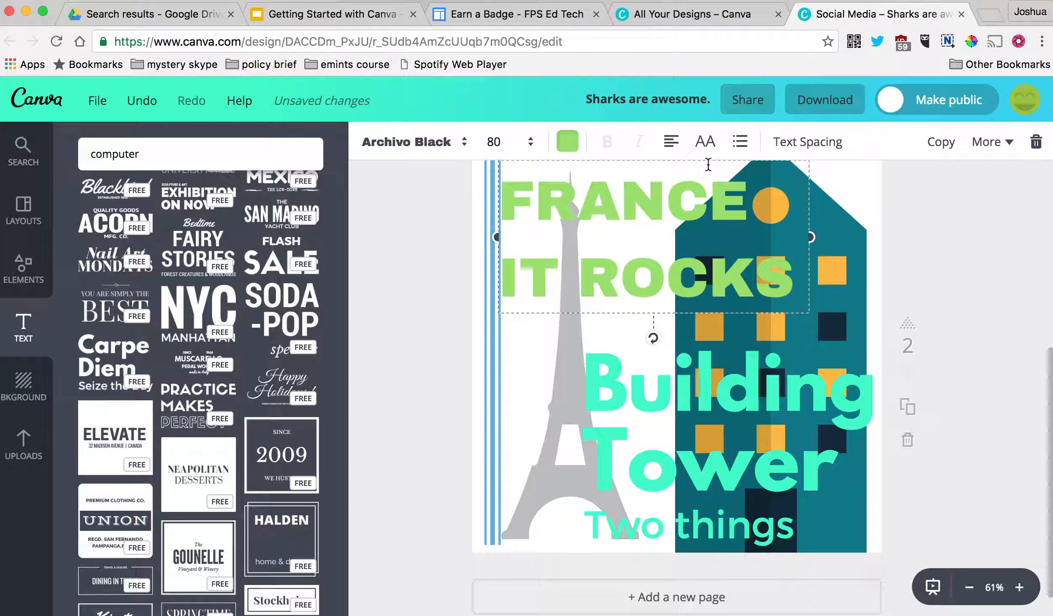
- Set the heading's letter spacing to -130 and line height to 0.78
click(740, 143)
click(741, 143)
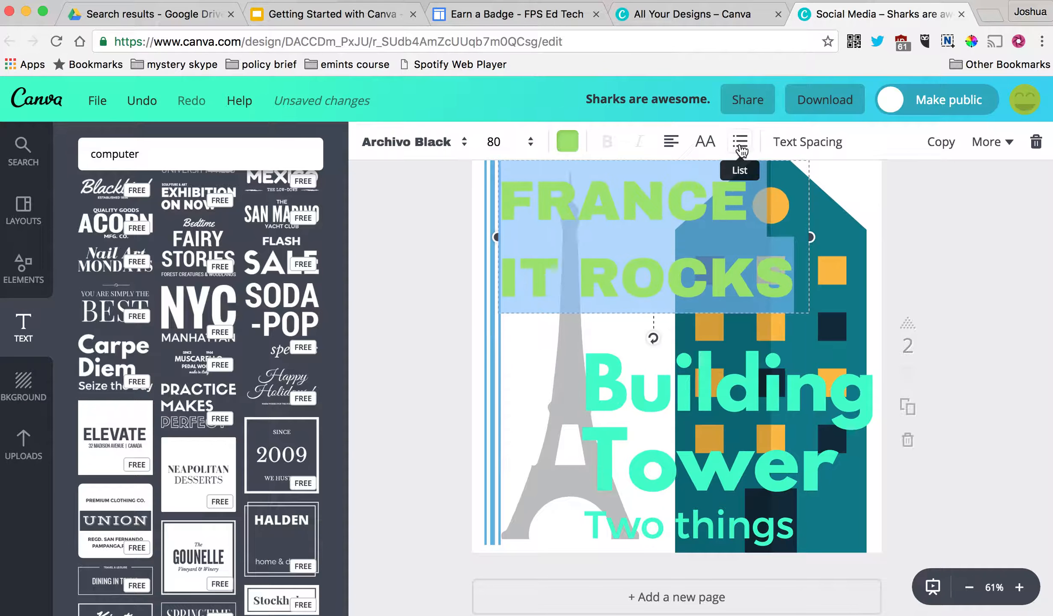
click(791, 147)
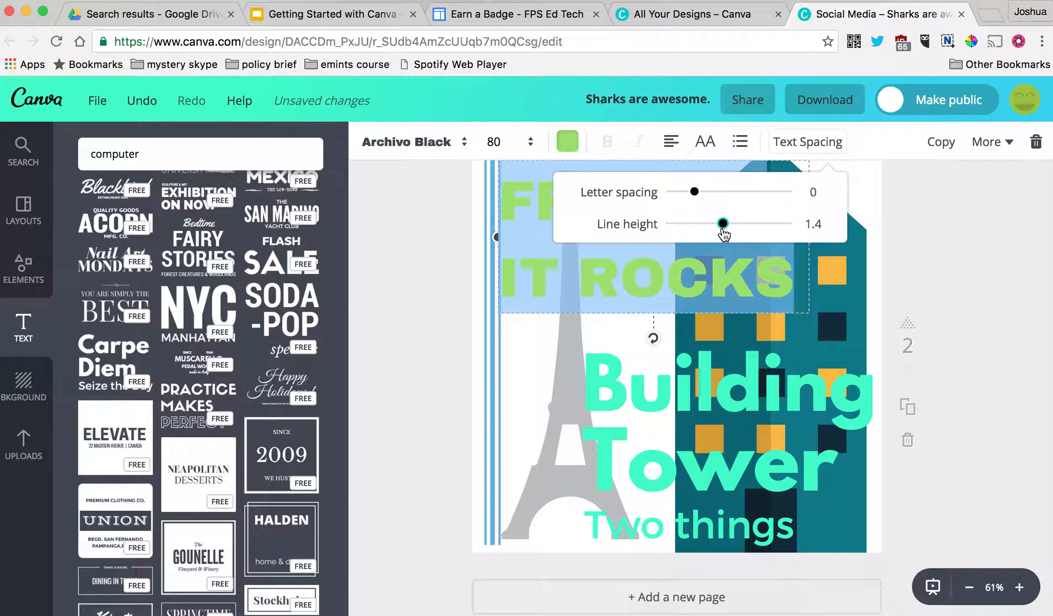
drag(724, 230, 687, 230)
click(932, 301)
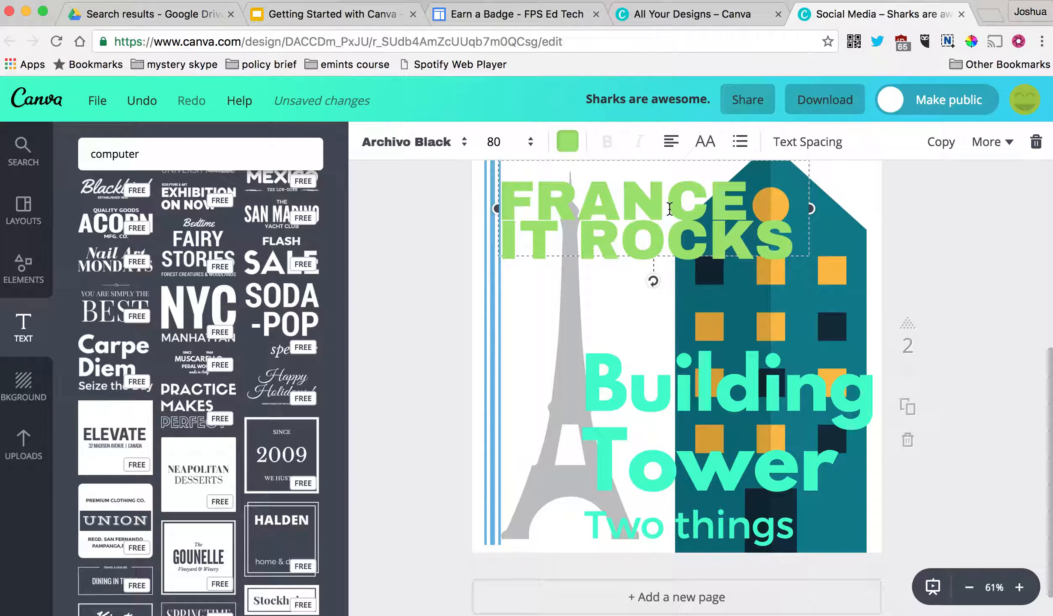
click(809, 142)
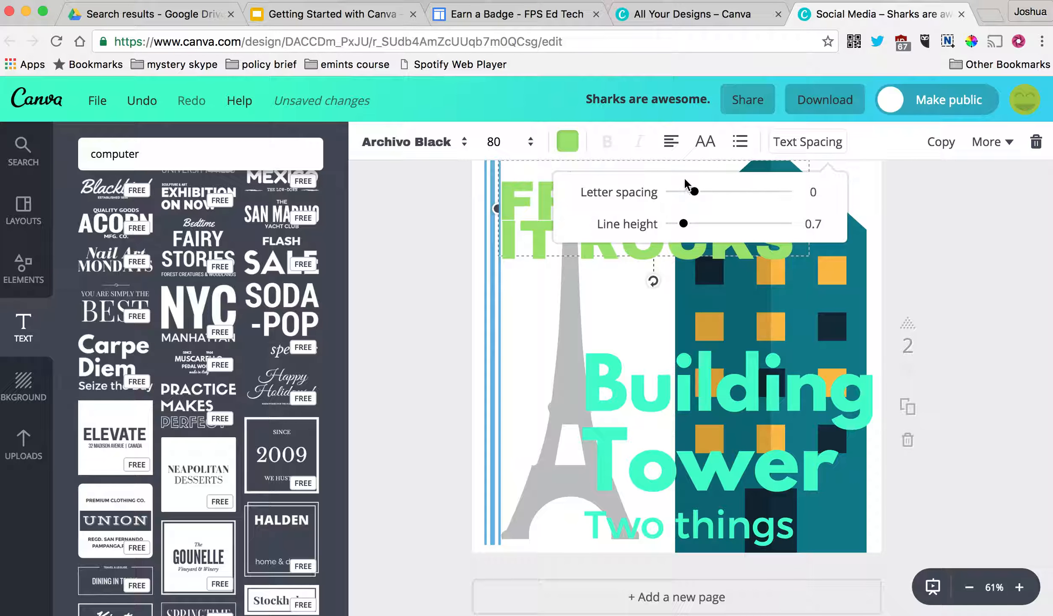
drag(685, 182, 685, 222)
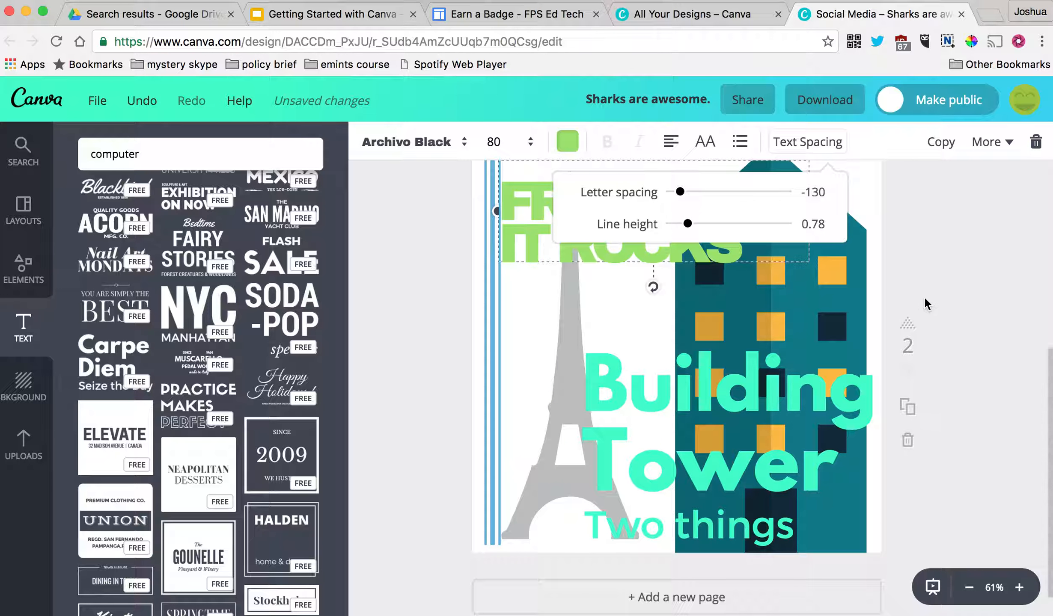
click(949, 299)
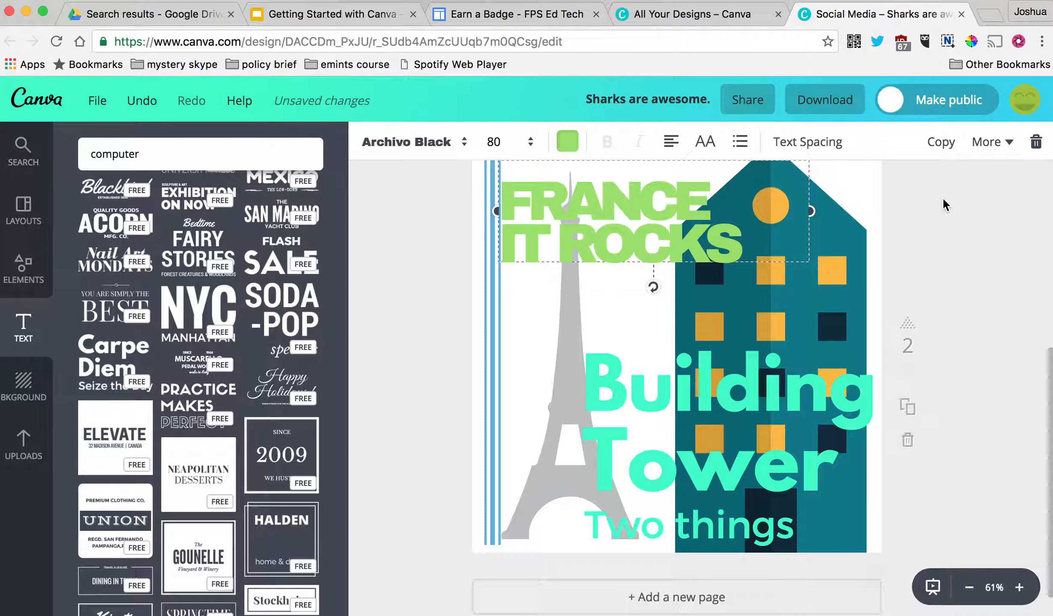
click(938, 328)
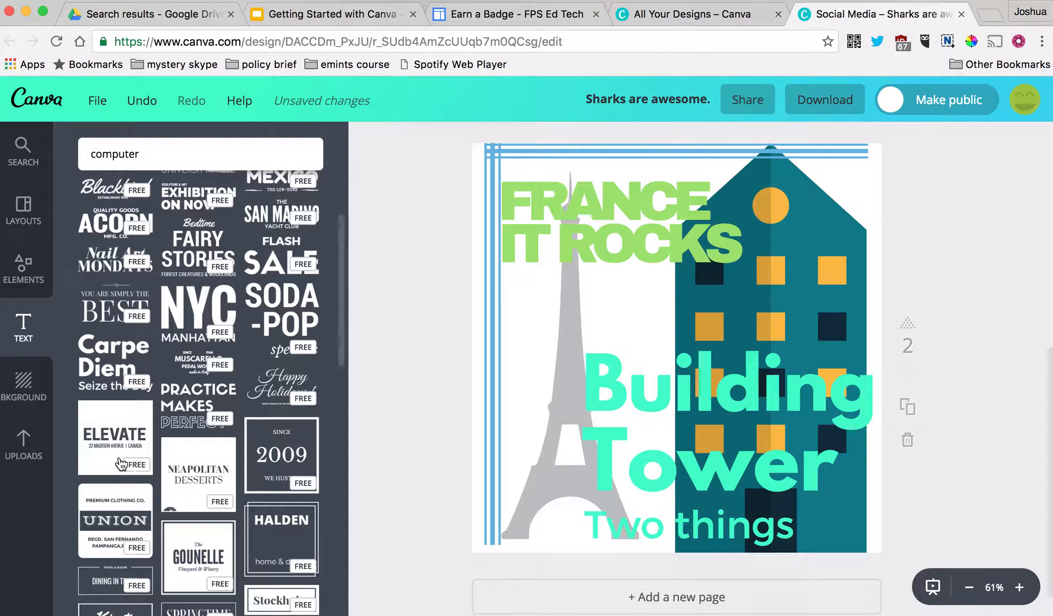
click(26, 385)
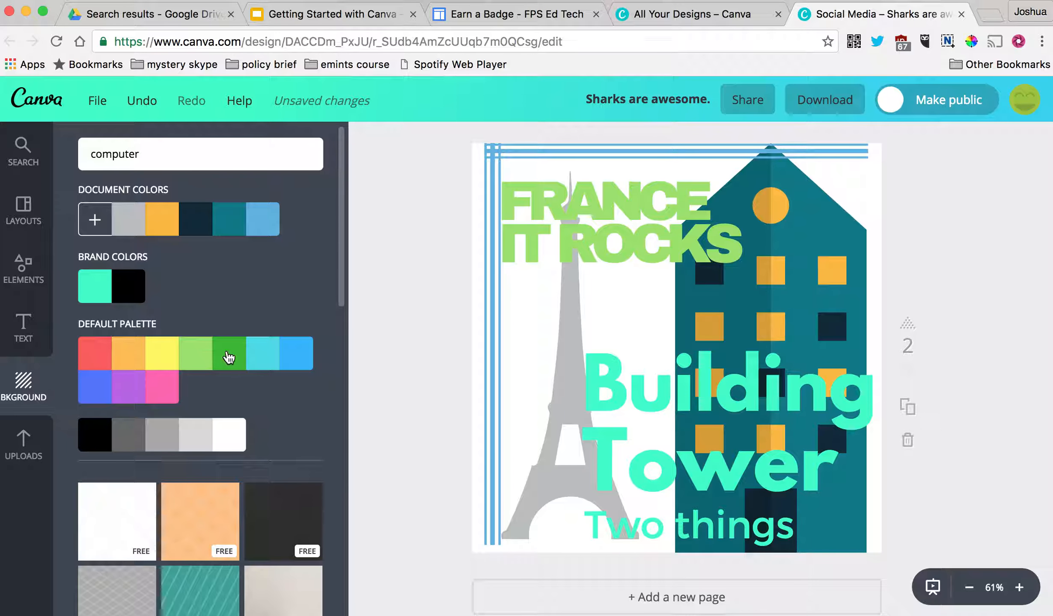
- Try bright blue, navy, orange, grey, purple, red and cream page backgrounds
click(284, 355)
click(195, 222)
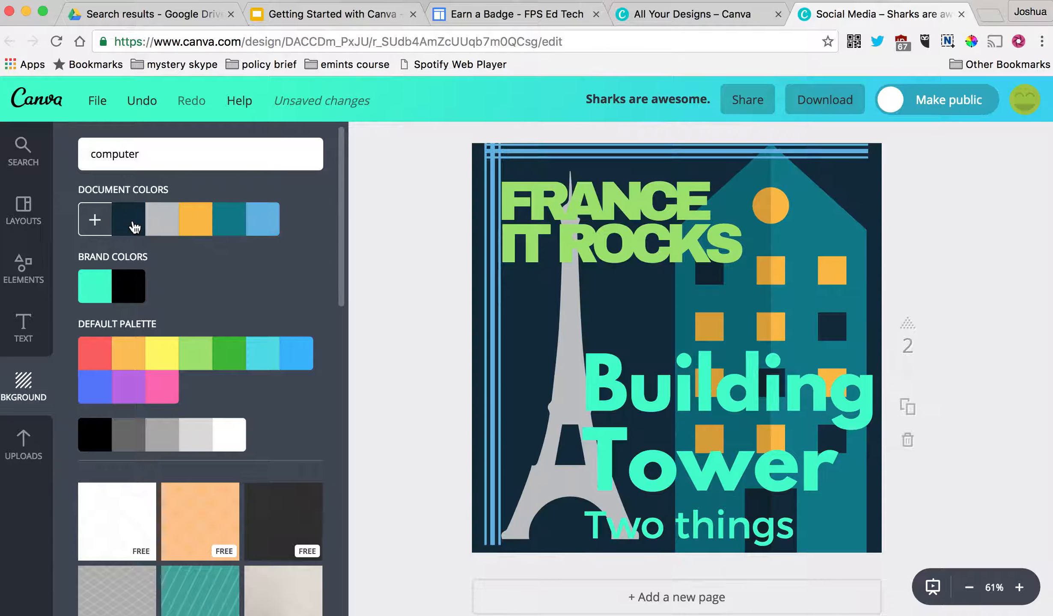
click(128, 361)
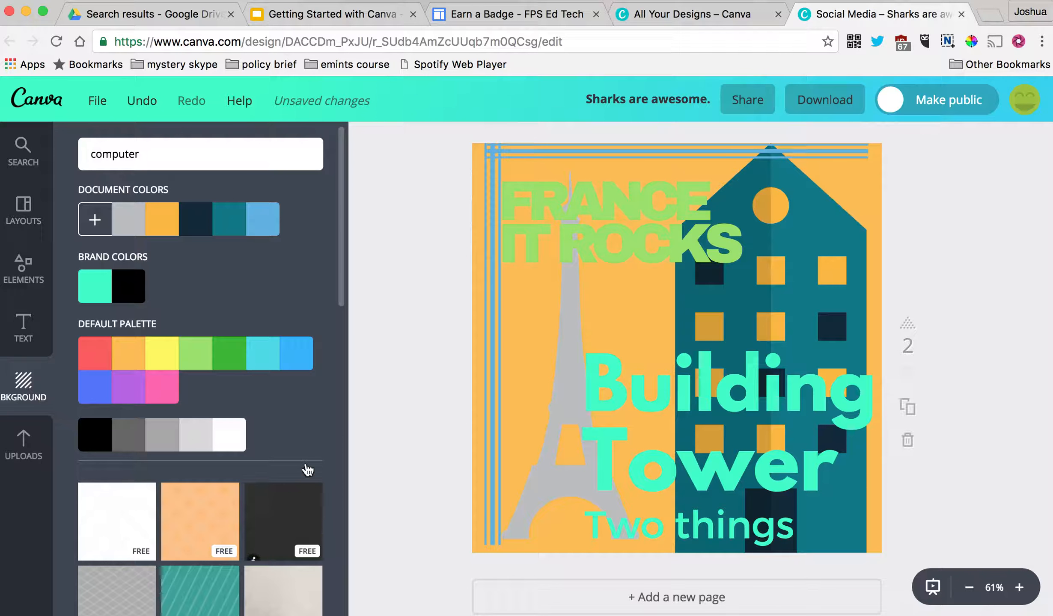
click(342, 307)
drag(341, 286, 360, 442)
click(291, 355)
click(278, 489)
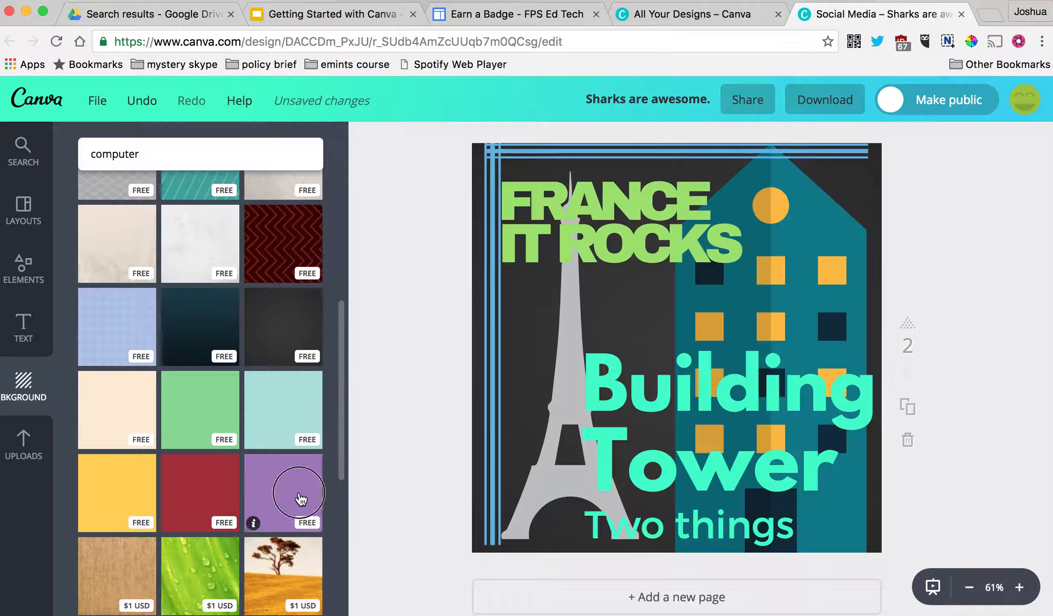
click(221, 489)
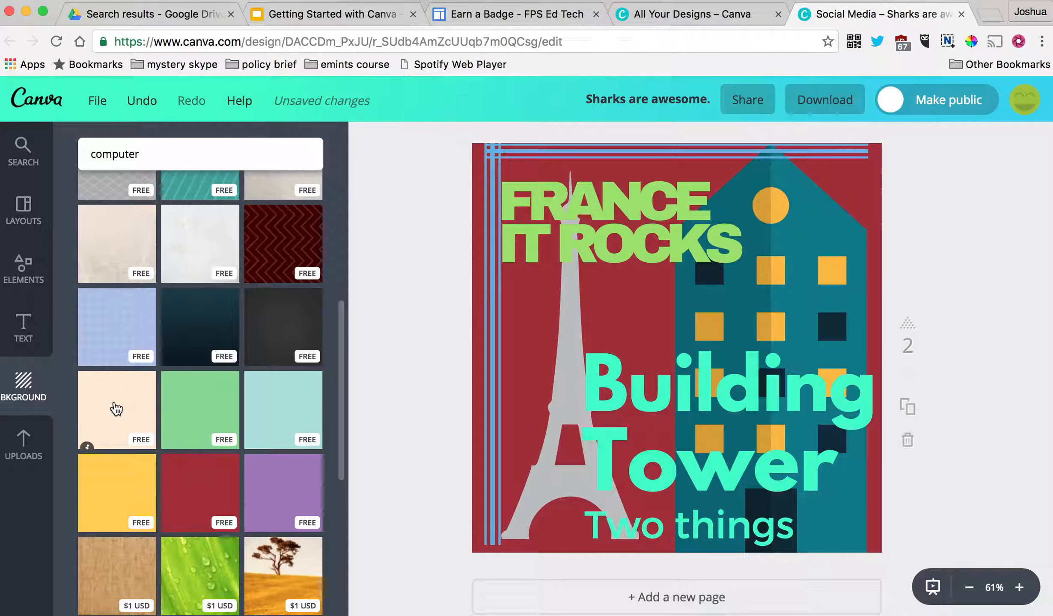
click(113, 409)
- Browse the free backgrounds and apply the dark charcoal one to page 2
drag(347, 317, 338, 441)
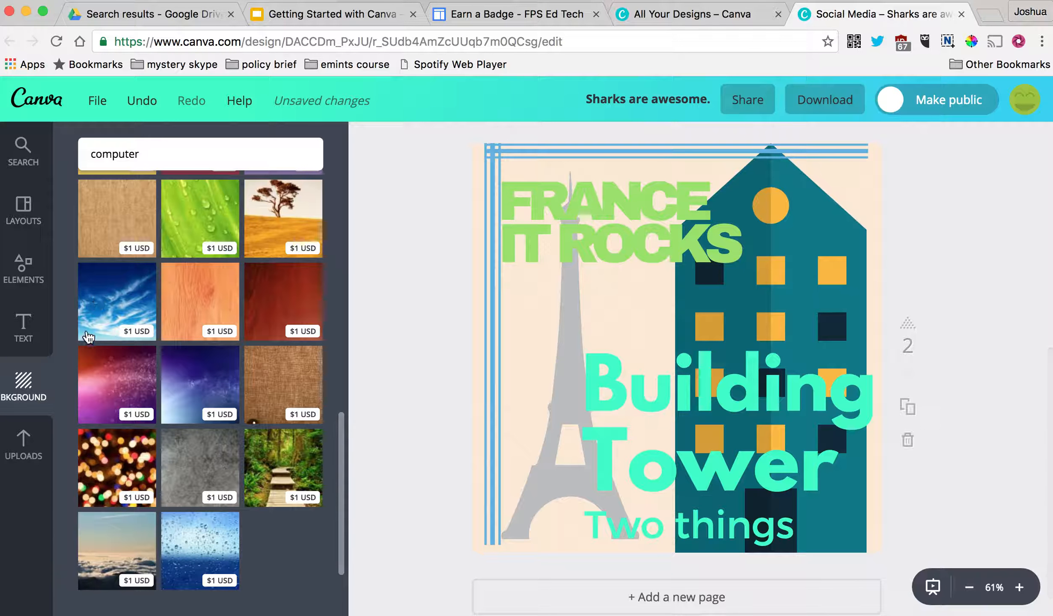
drag(341, 399, 341, 257)
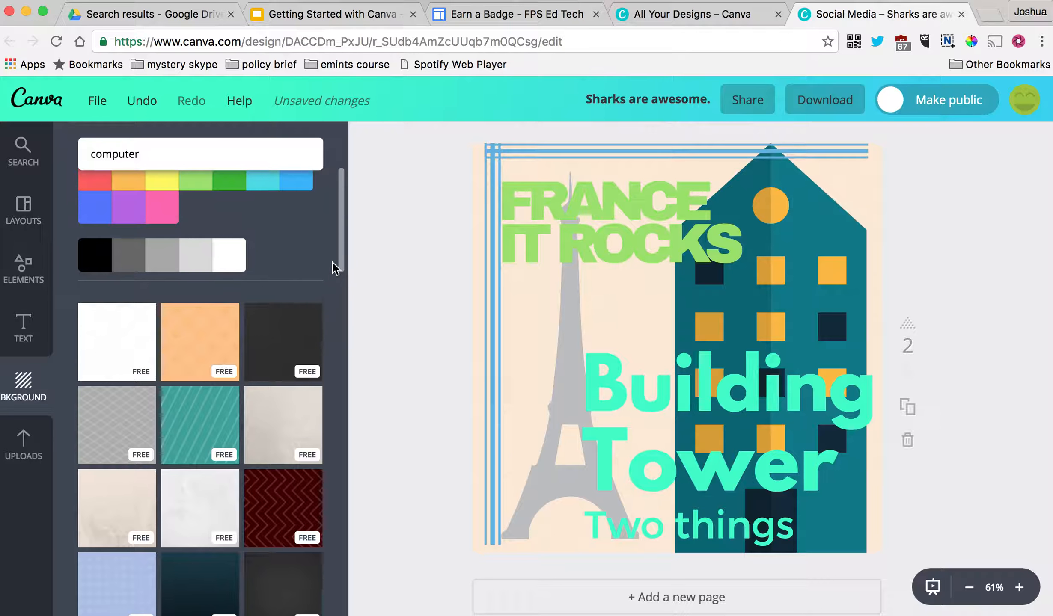
click(273, 332)
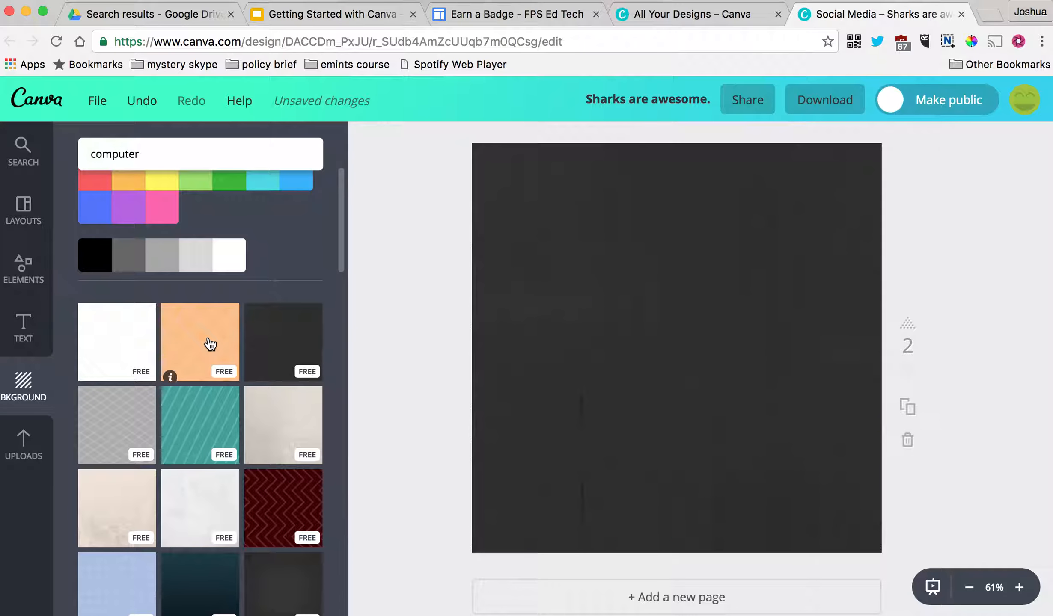
click(210, 344)
click(304, 353)
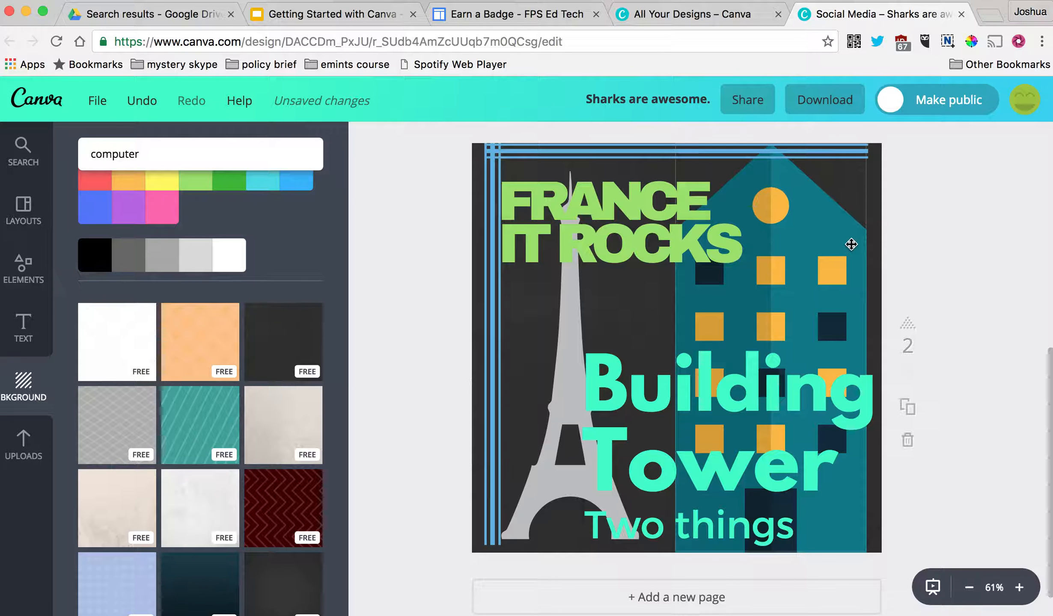
scroll(968, 331, down, 2)
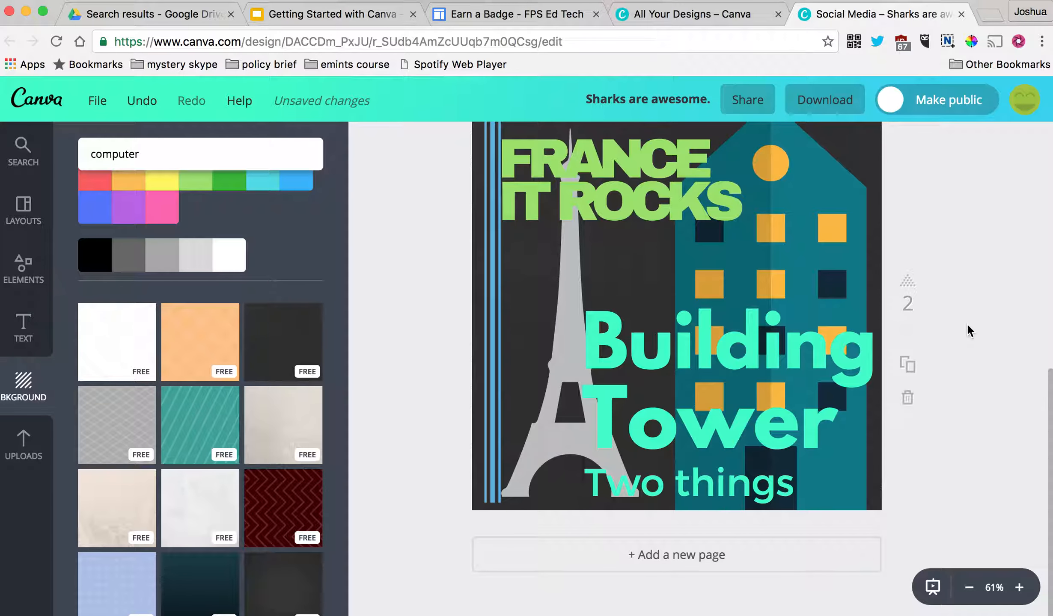
- Add page 3, show the uploaded images, and delete its dark background to leave it white
click(711, 555)
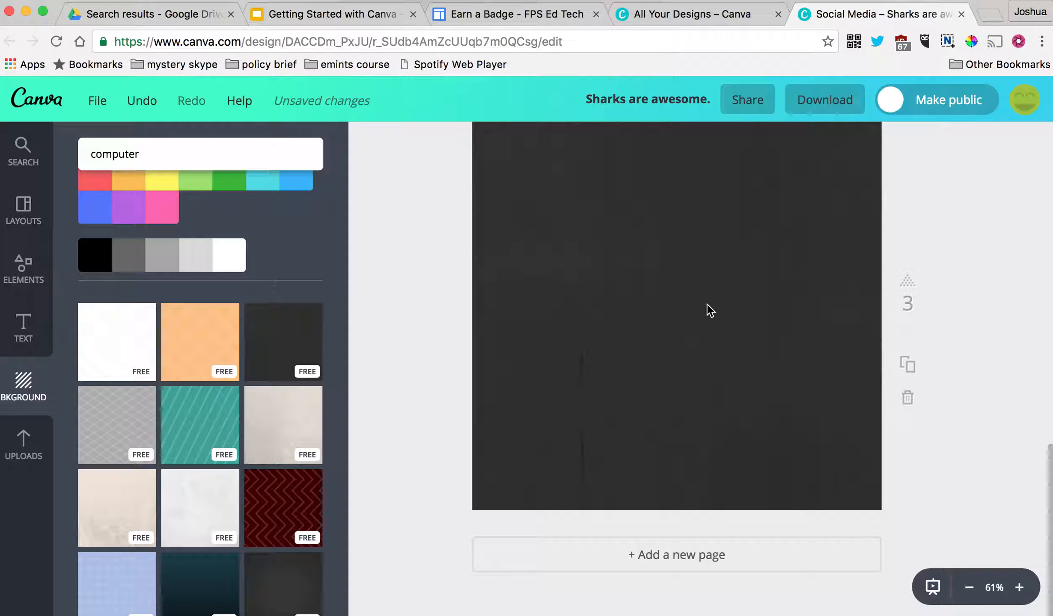
click(30, 446)
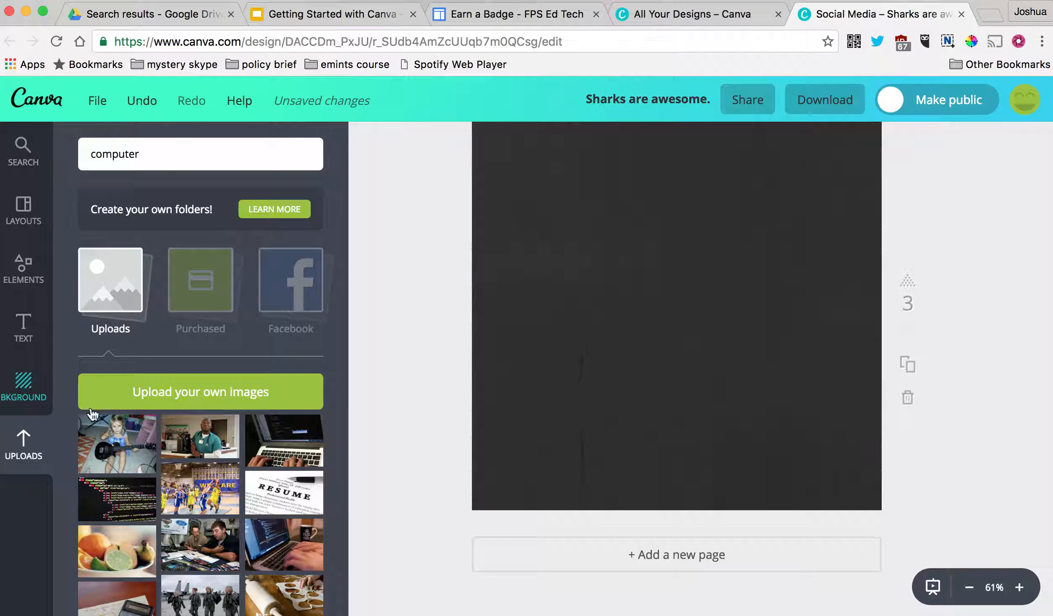
click(28, 395)
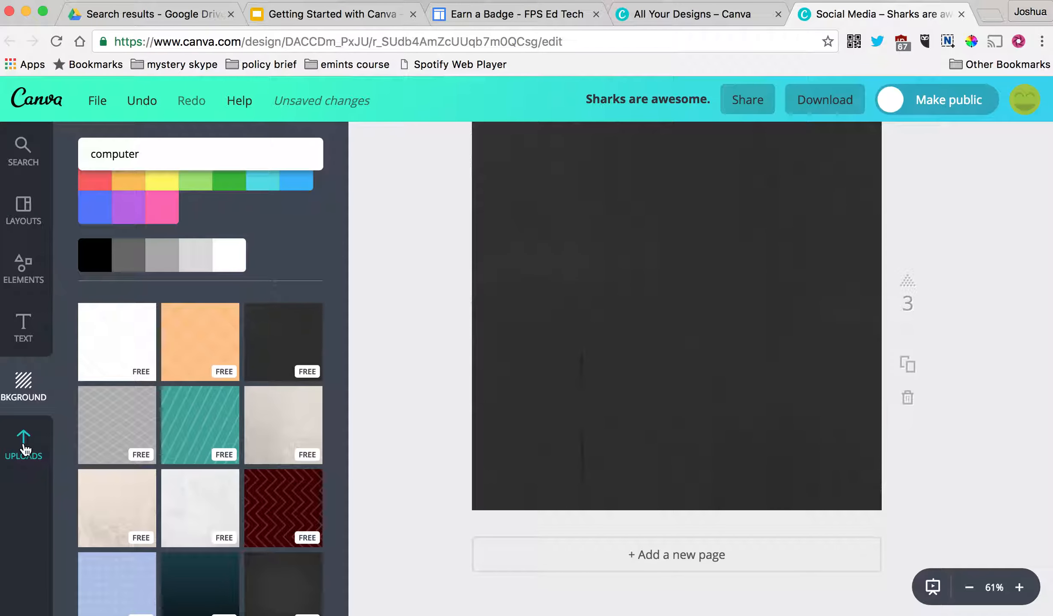
click(26, 449)
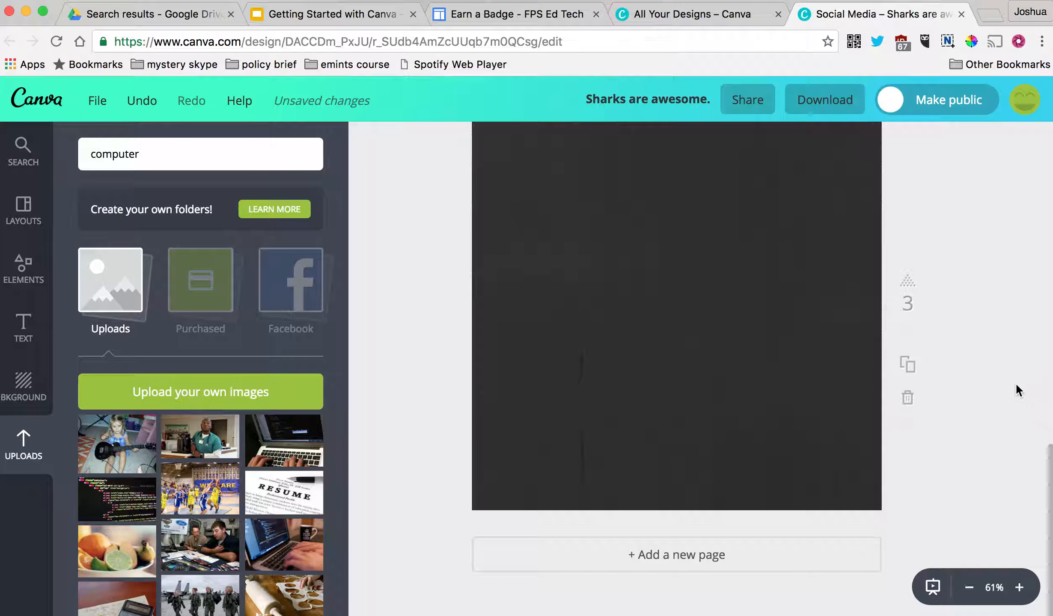
click(795, 368)
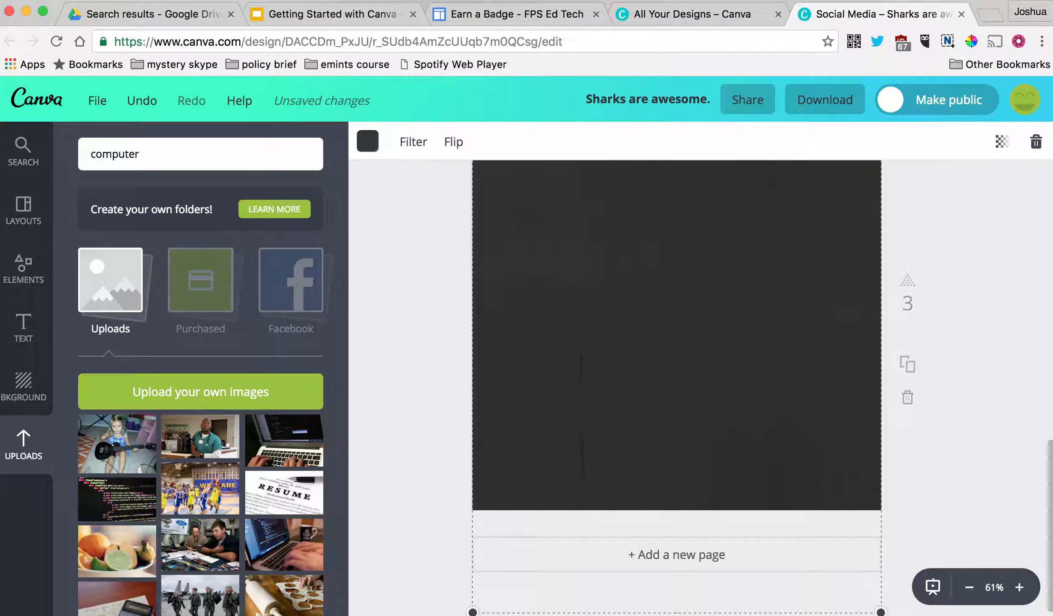
key(Delete)
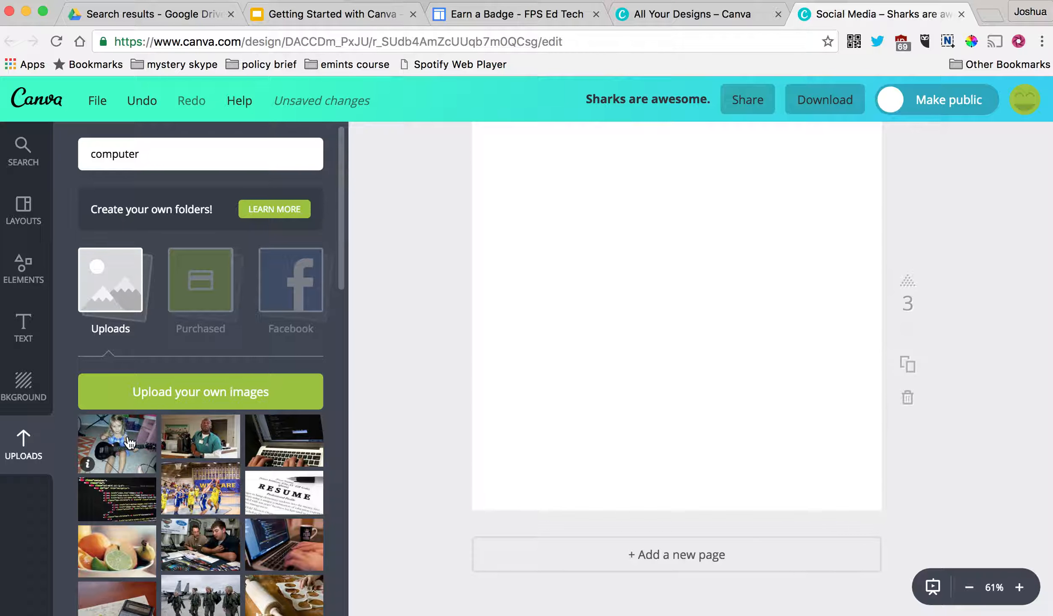
- Drop the girl-with-guitar photo on page 3, enlarge it past the edges, and slide it left
drag(130, 443, 700, 223)
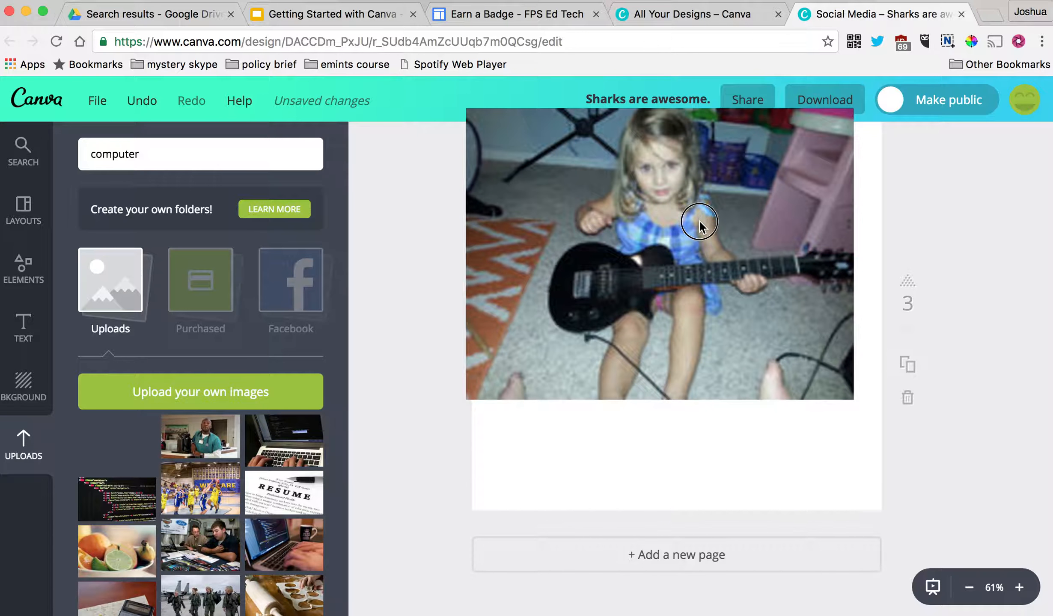
drag(855, 399, 994, 504)
mouse_move(663, 285)
mouse_down()
mouse_move(670, 298)
mouse_move(666, 282)
mouse_up()
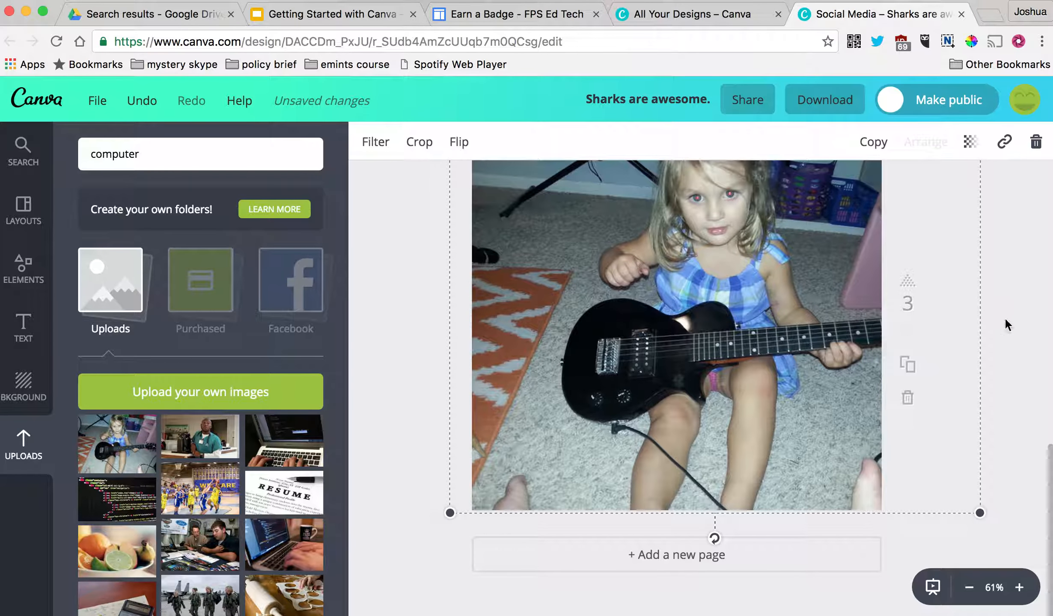
drag(660, 180, 592, 183)
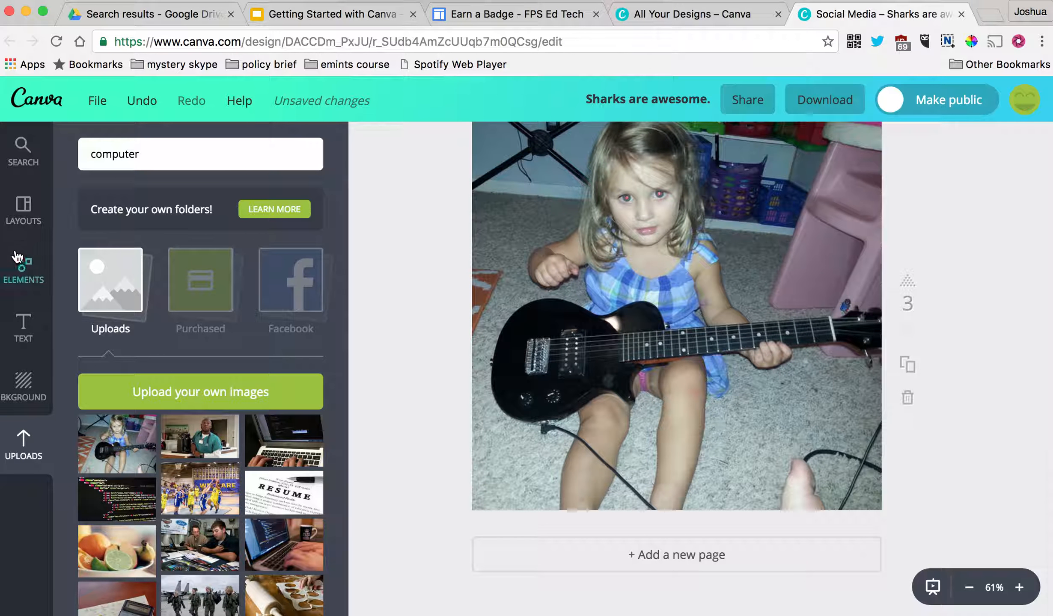
click(31, 325)
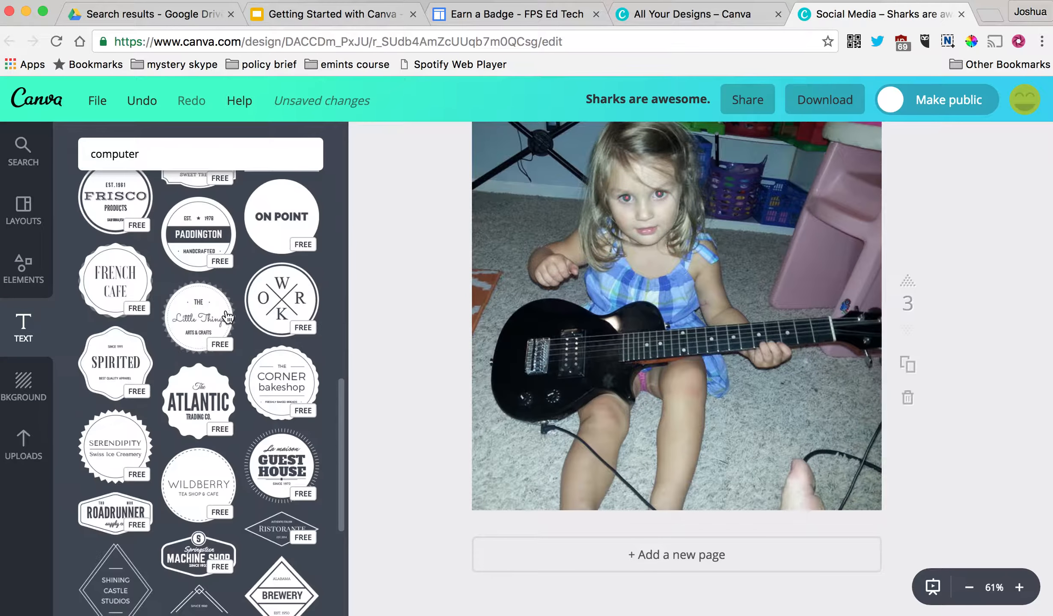
drag(210, 256, 679, 161)
- Widen the new heading box and enter the 'ROCK IT GIRL!' wording
scroll(839, 236, up, 5)
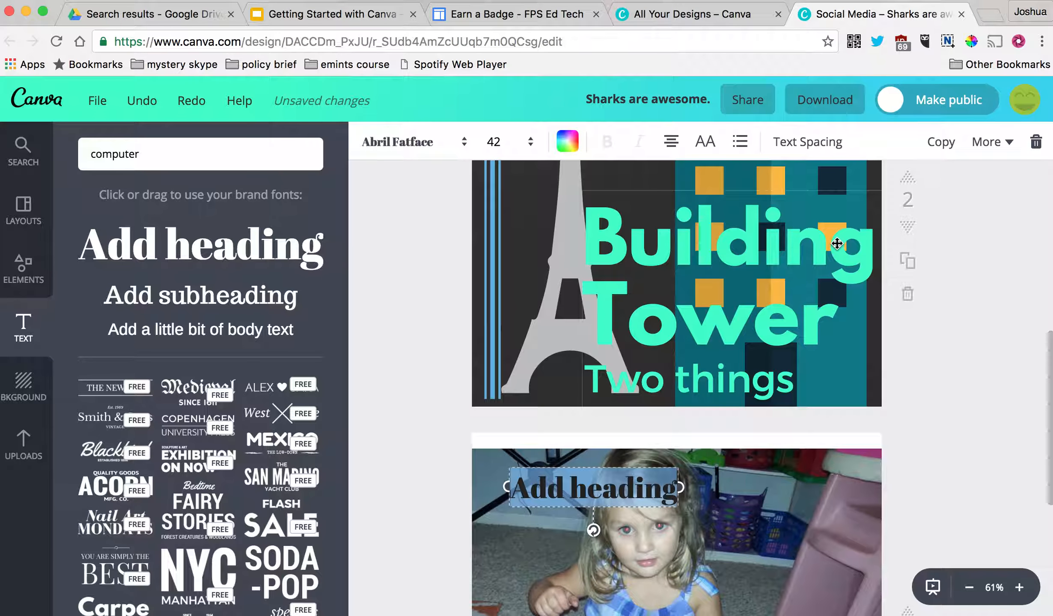
scroll(840, 242, down, 3)
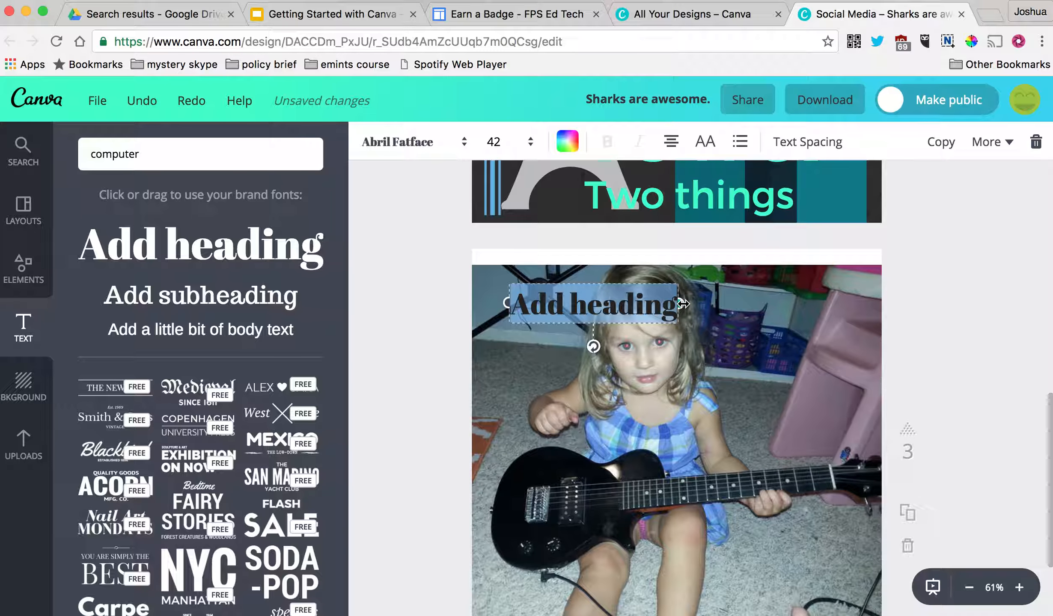
drag(683, 303, 837, 303)
click(766, 306)
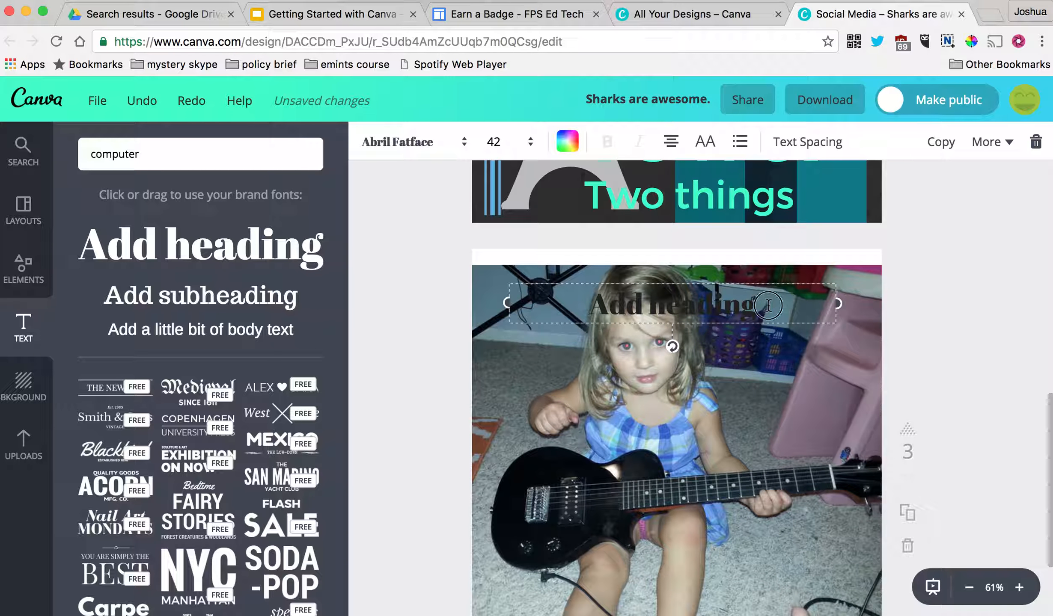
drag(769, 305, 575, 288)
text(ROCKING G)
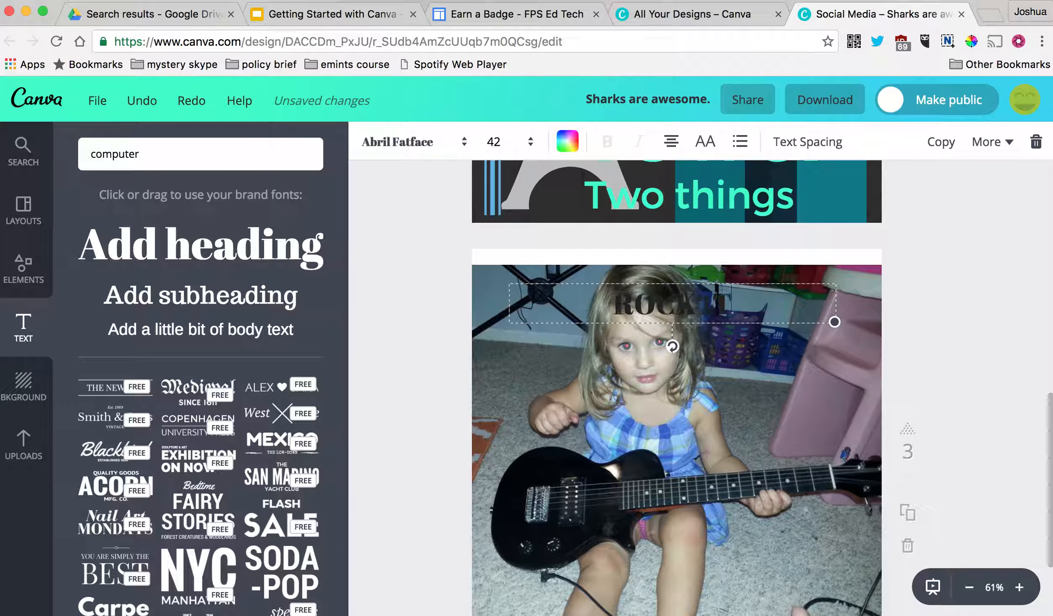
text(IRL!)
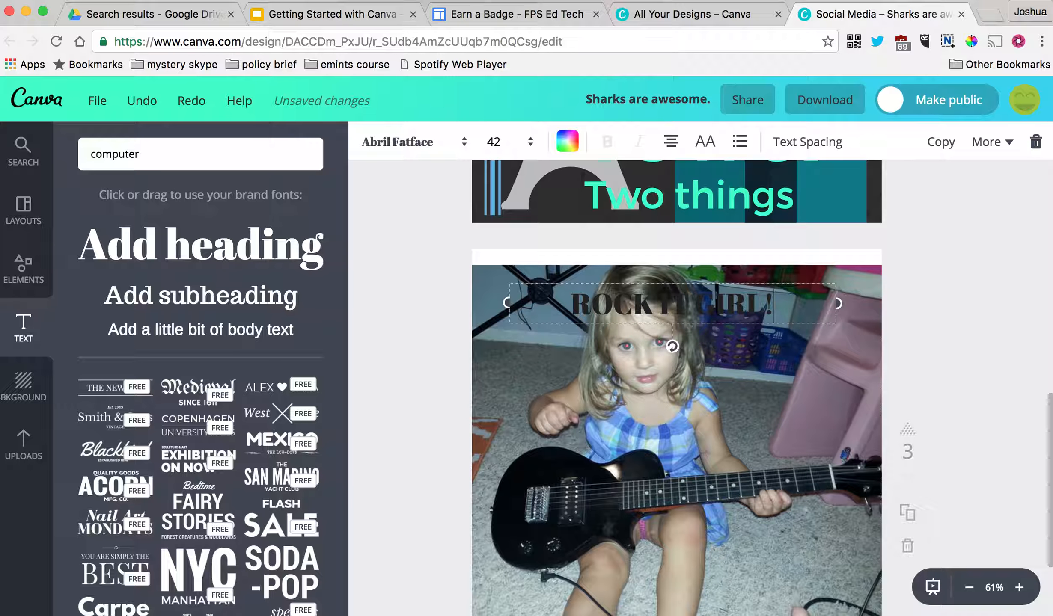
click(776, 304)
- Style the heading as orange Alfa Slab One at size 56
click(531, 143)
click(505, 401)
click(465, 142)
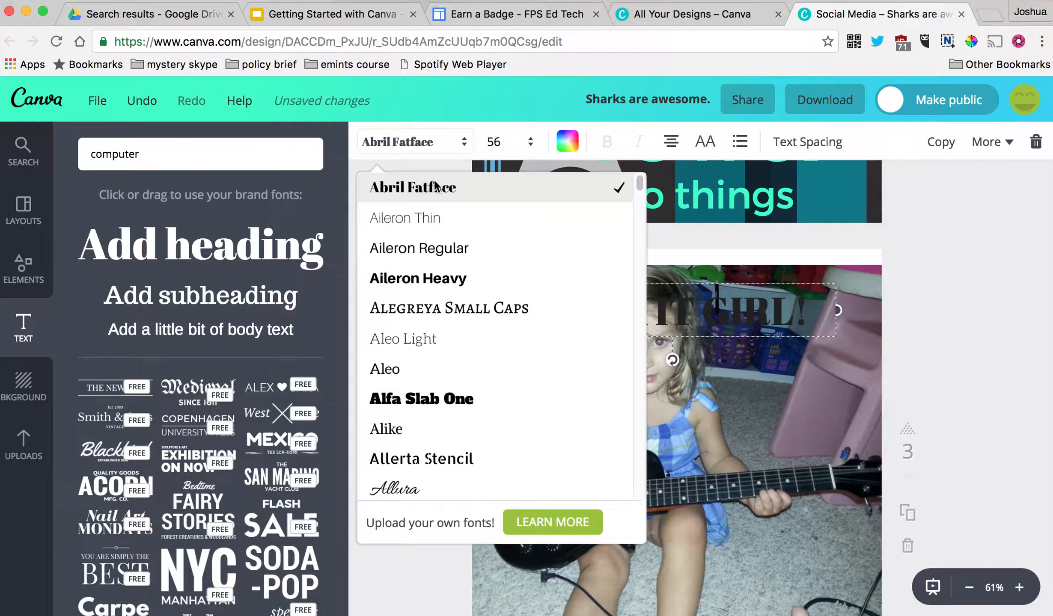
click(445, 407)
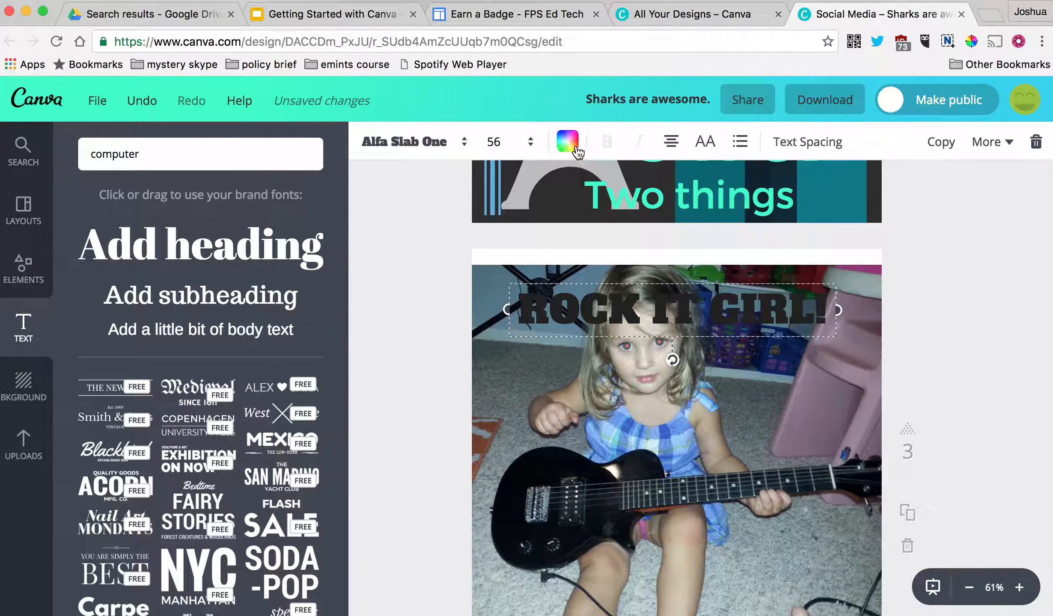
click(568, 141)
click(602, 206)
click(957, 369)
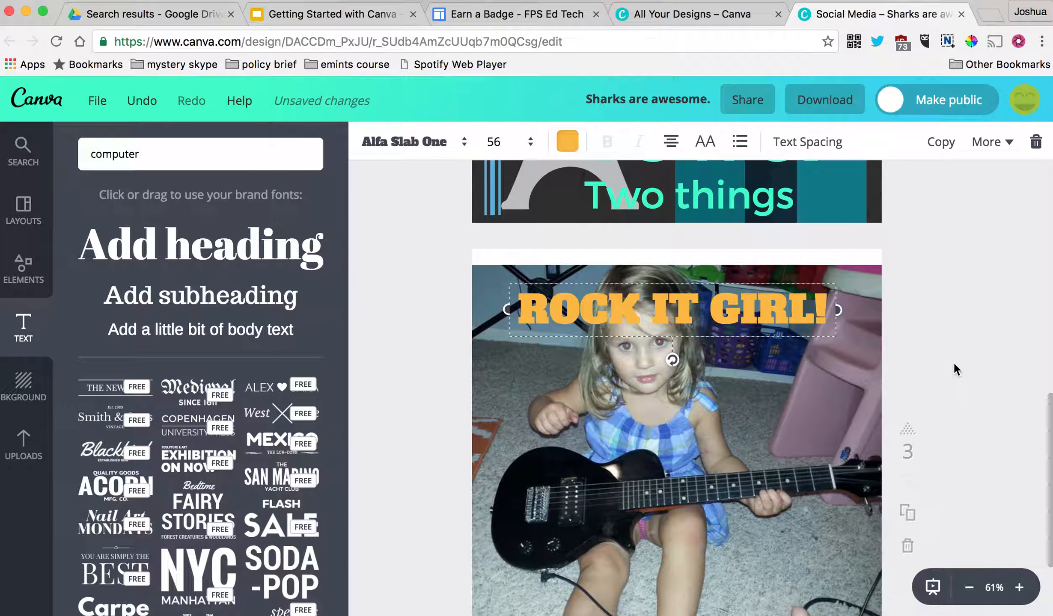
- Move the heading near the photo's bottom and add an offset dark navy copy as its shadow
scroll(732, 346, down, 3)
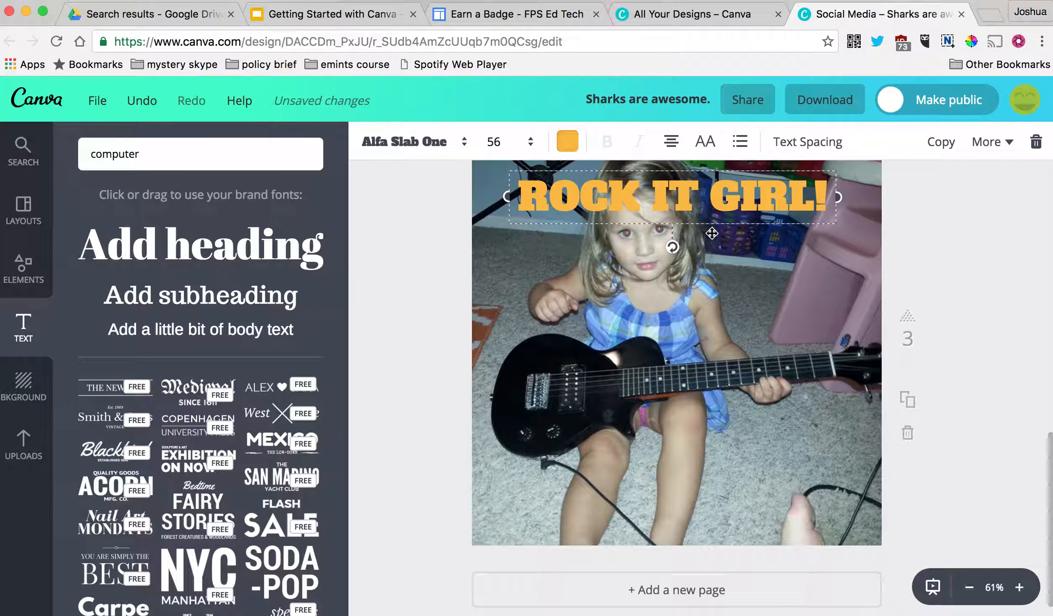
drag(716, 353, 712, 512)
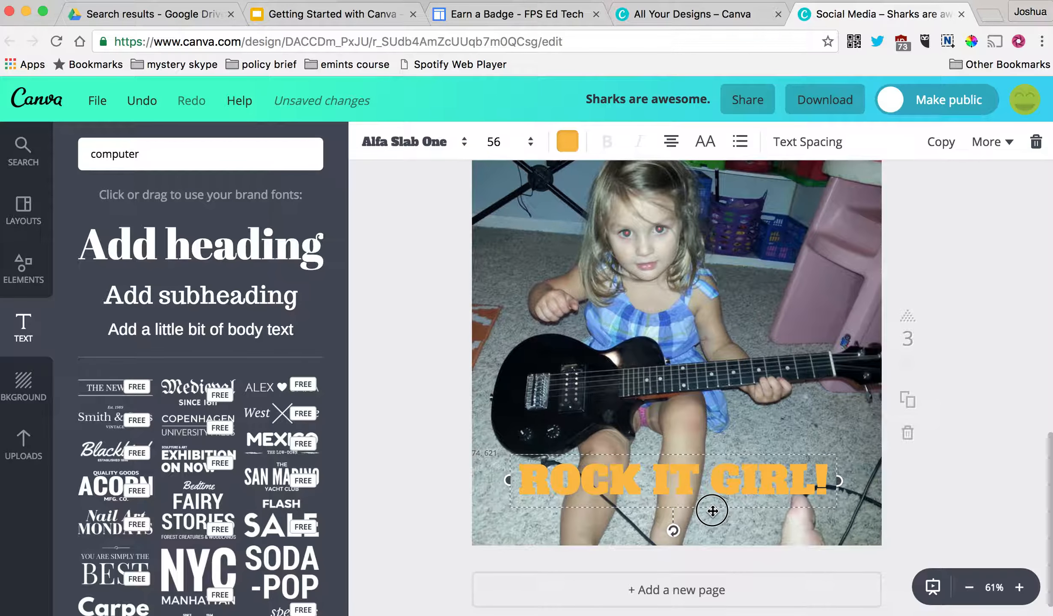
drag(701, 453, 715, 468)
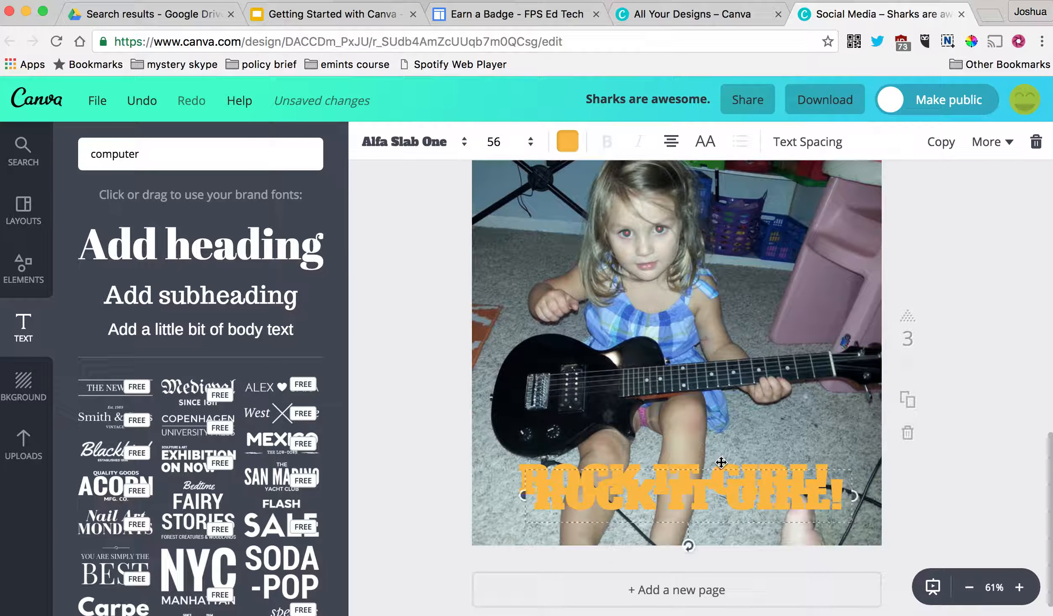
click(568, 141)
click(632, 207)
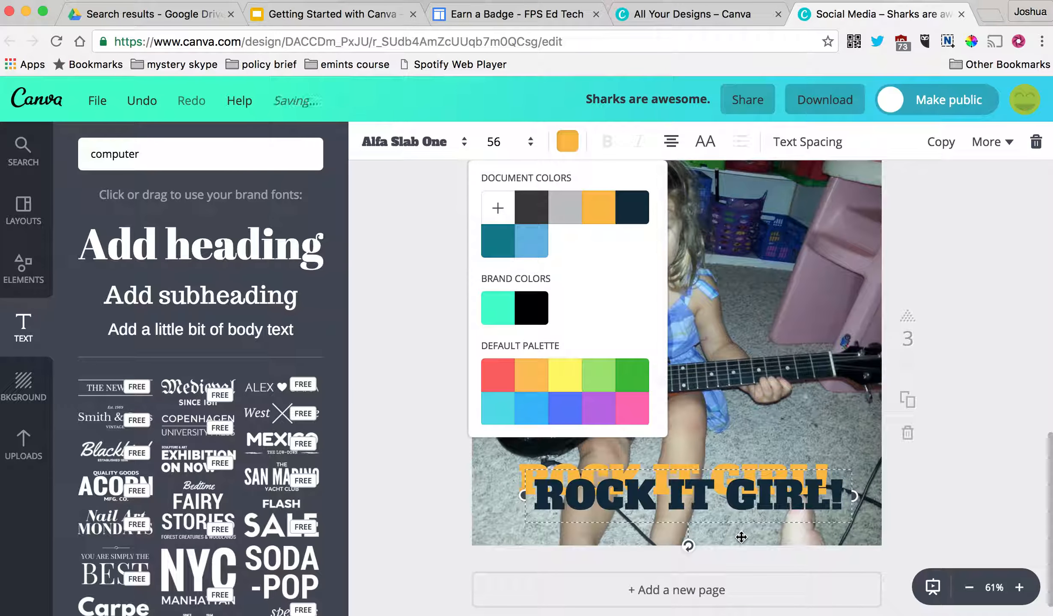
click(735, 492)
drag(745, 470, 729, 459)
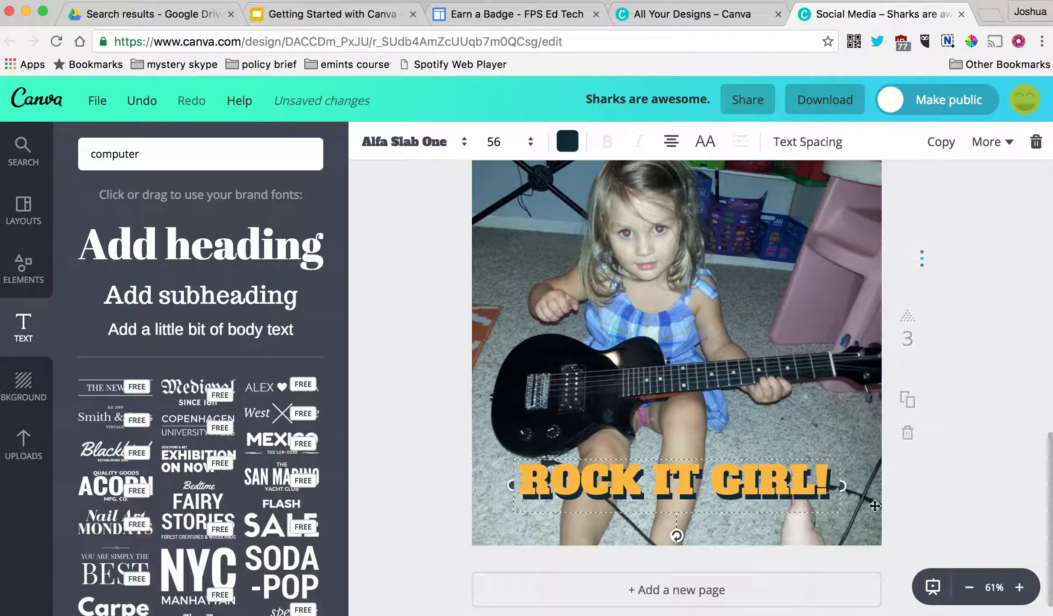
click(955, 482)
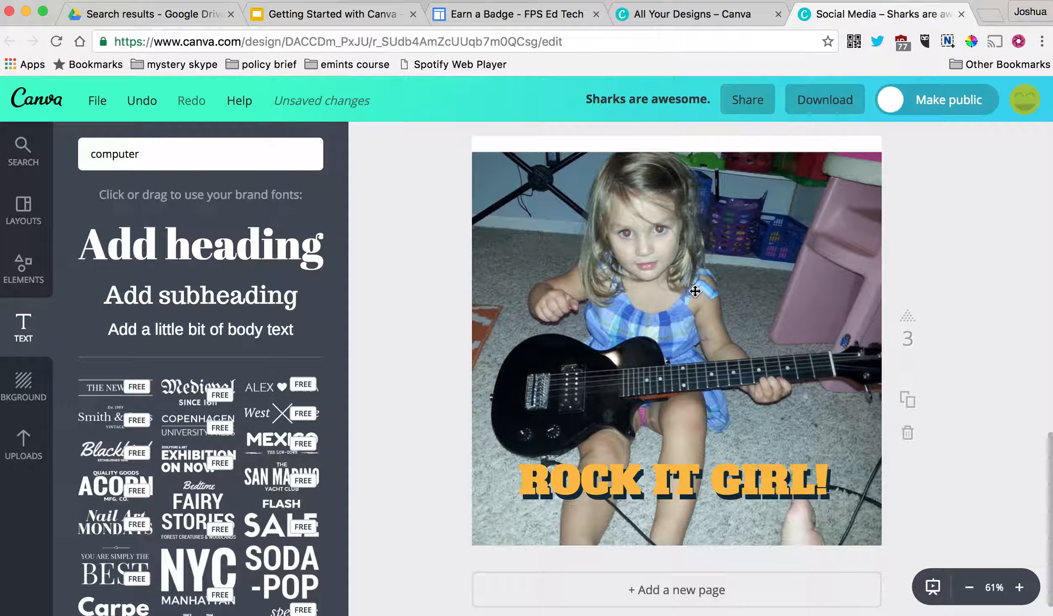
- Move the guitar photo up and enlarge it to fill page 3
drag(695, 291, 777, 209)
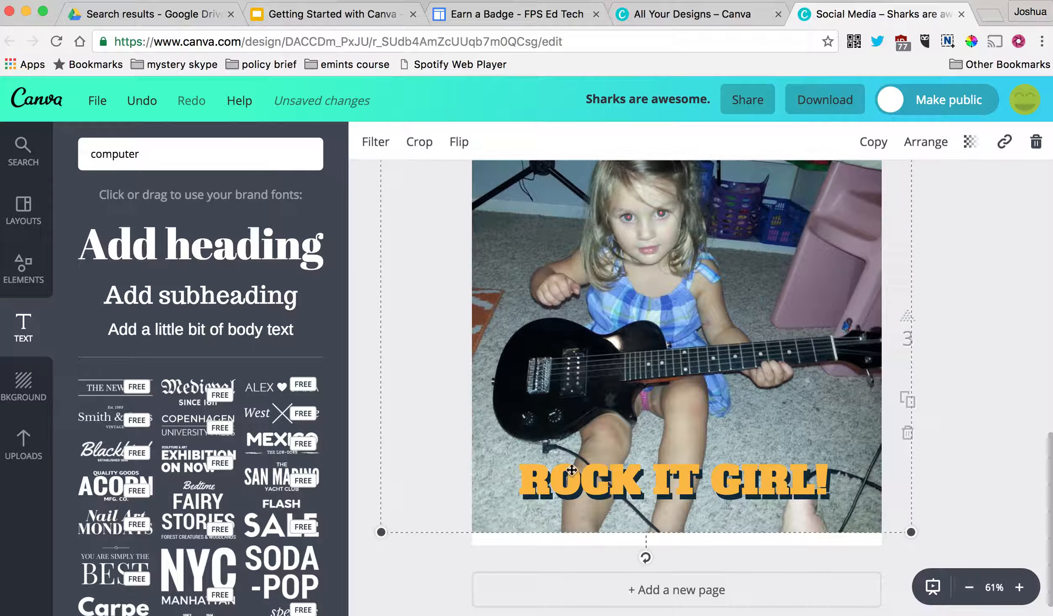
drag(378, 535, 446, 505)
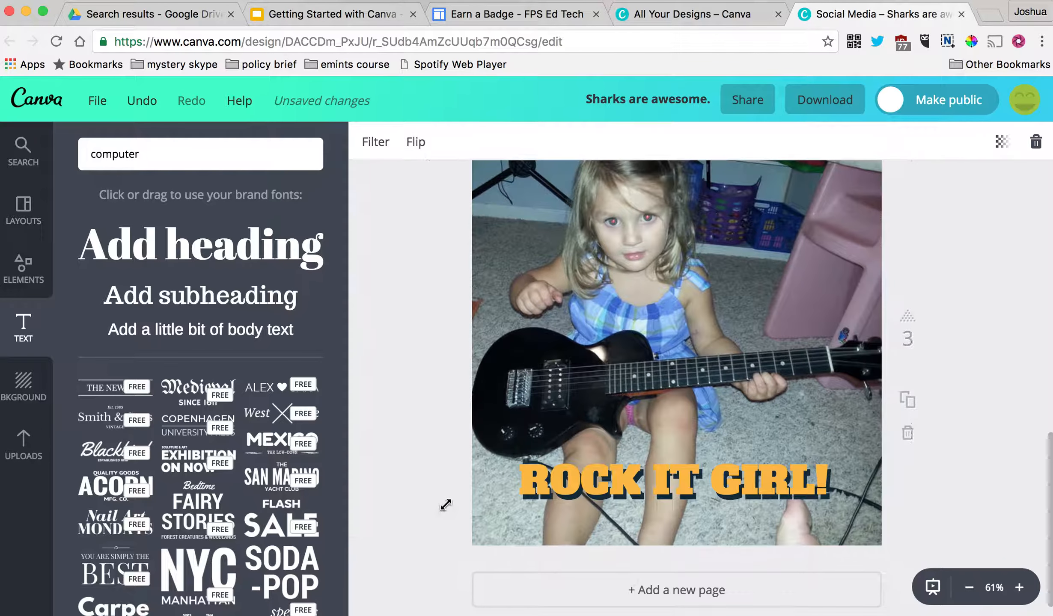
click(1004, 333)
click(842, 208)
scroll(773, 288, down, 1)
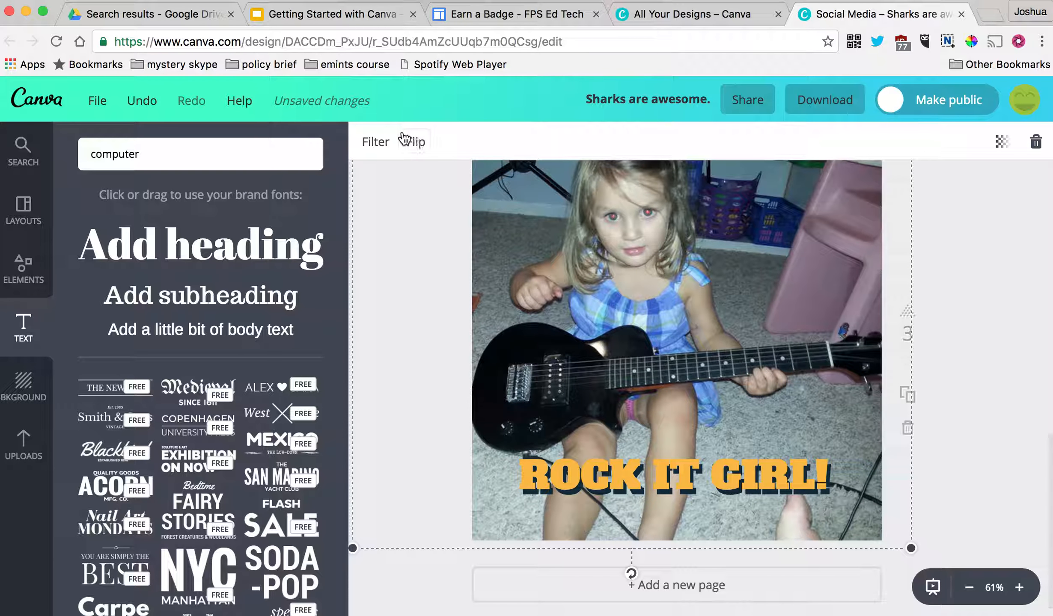
- Compare the Drama, Epic and Nordic filters, then apply the Edge filter to the photo
click(376, 142)
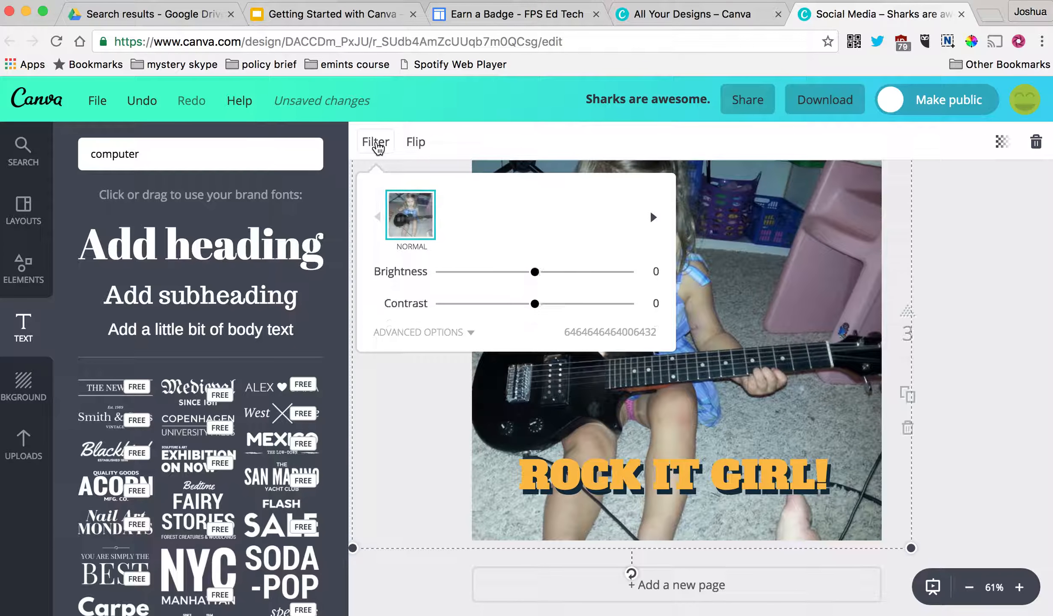
click(518, 216)
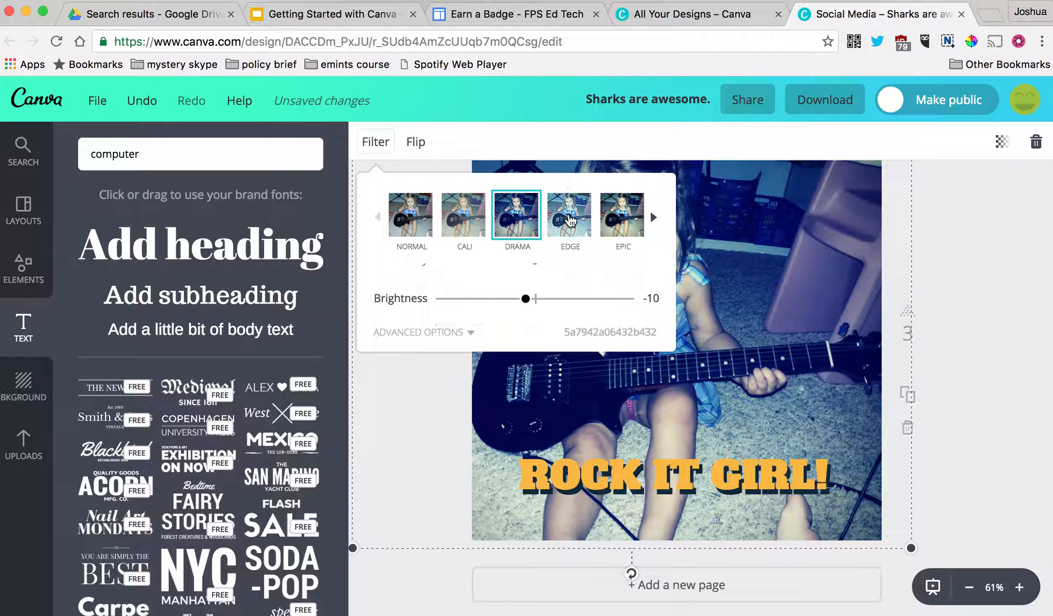
click(570, 216)
click(621, 215)
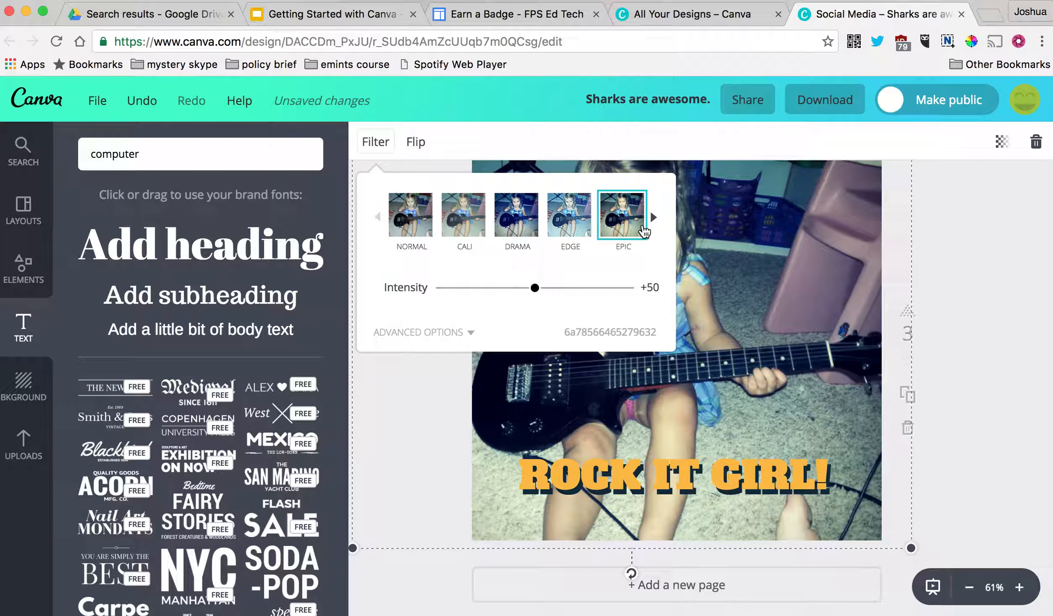
click(654, 217)
click(647, 225)
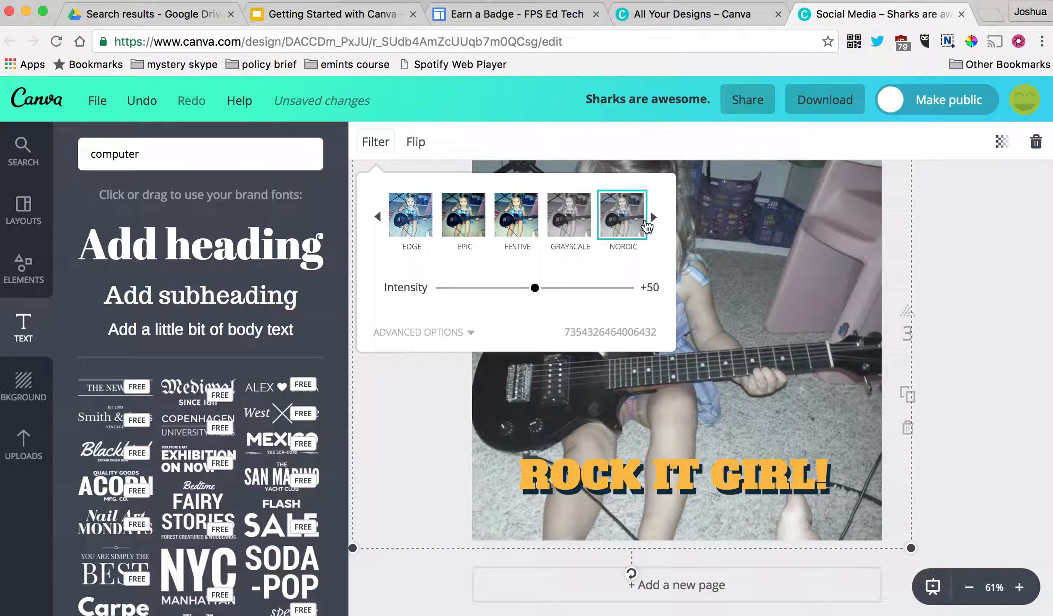
click(477, 222)
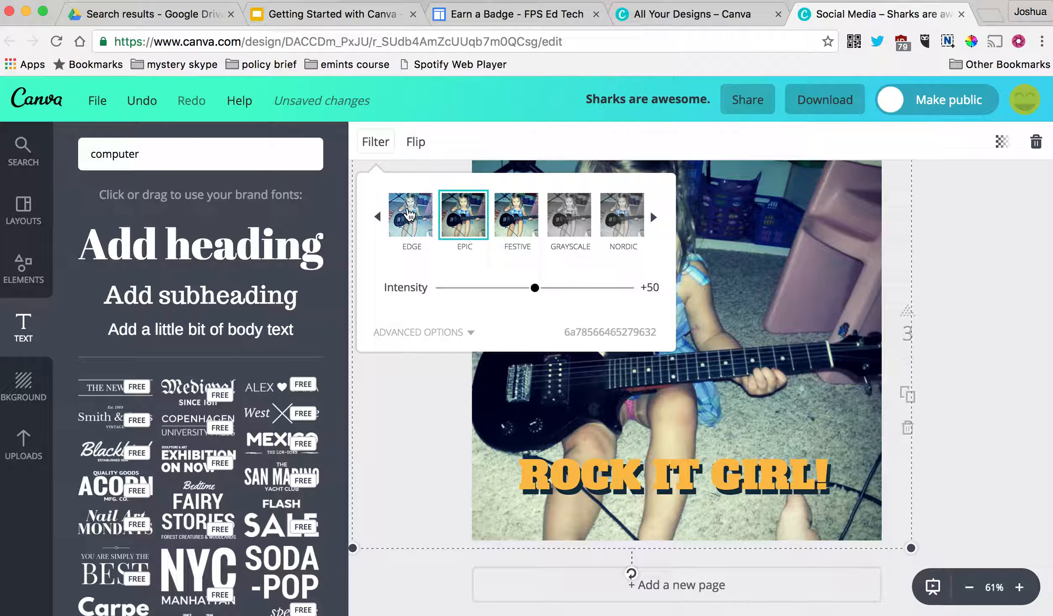
click(410, 214)
click(993, 278)
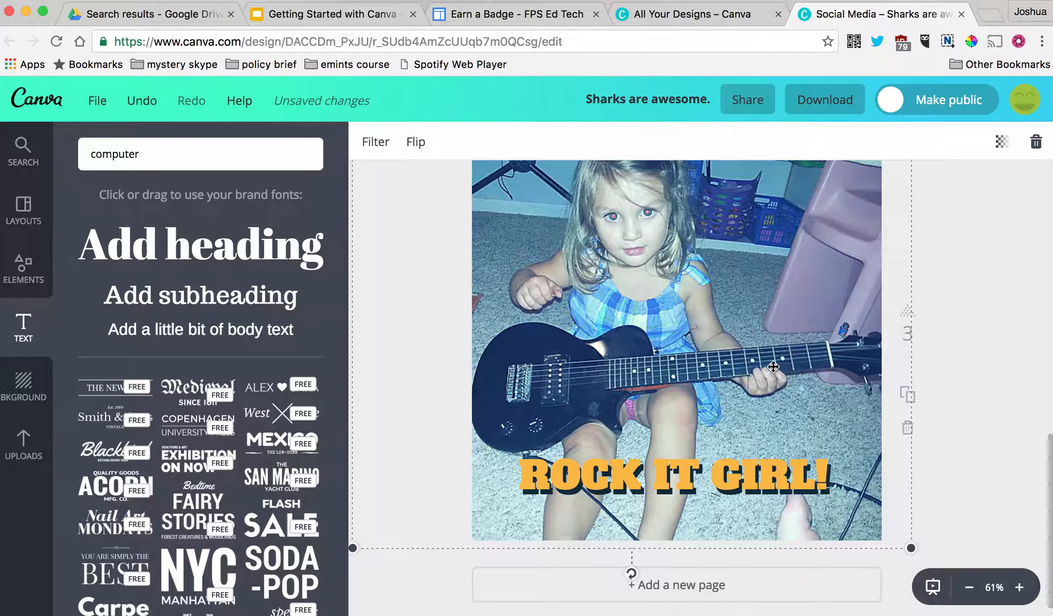
- Test horizontal and vertical flips on the photo, leaving it in its original orientation
click(596, 479)
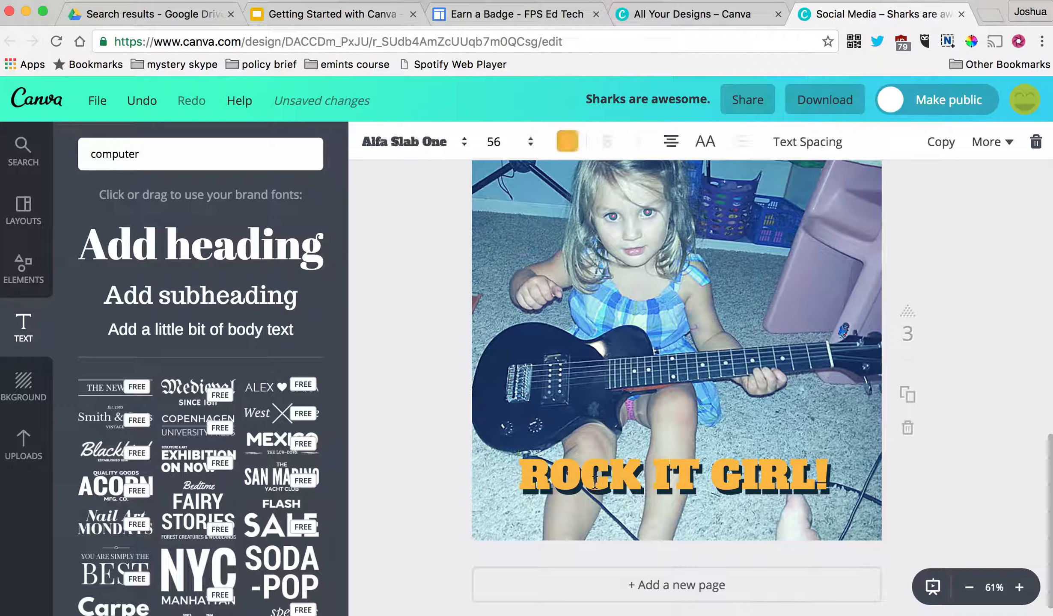
click(551, 351)
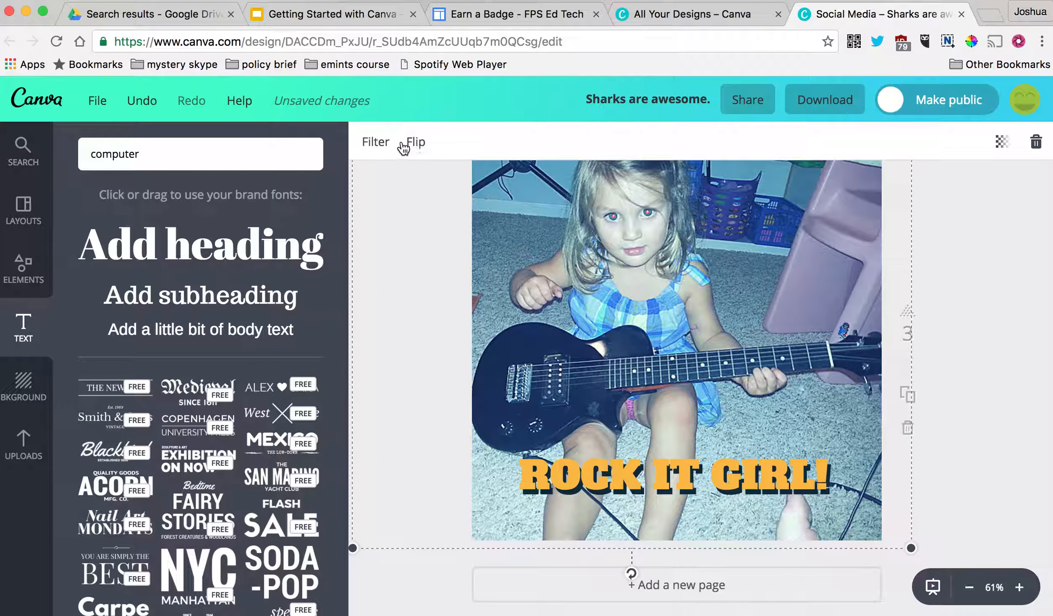
click(416, 144)
click(432, 192)
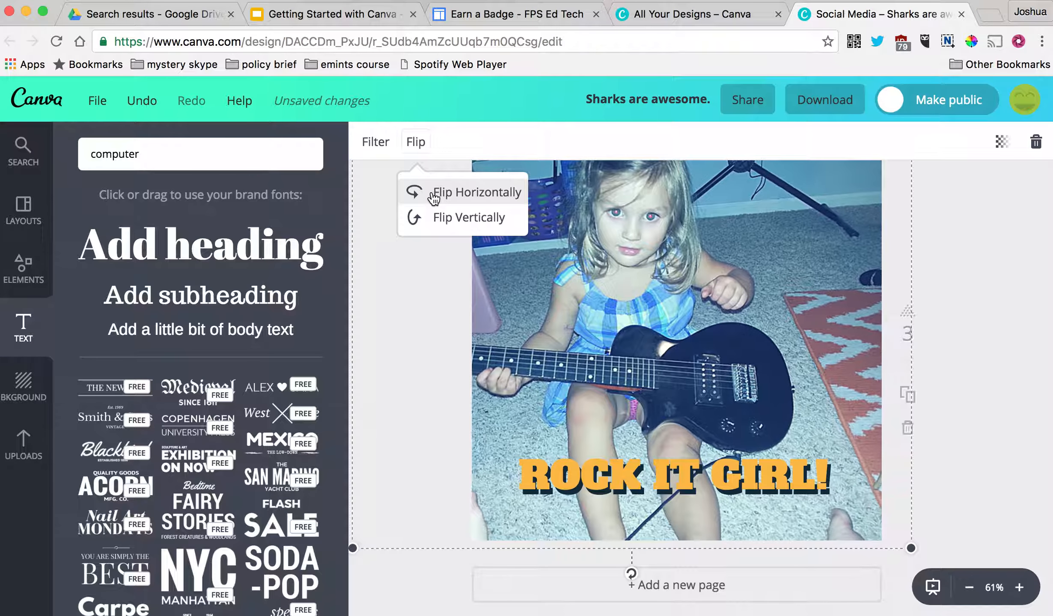
click(433, 195)
click(432, 193)
click(432, 193)
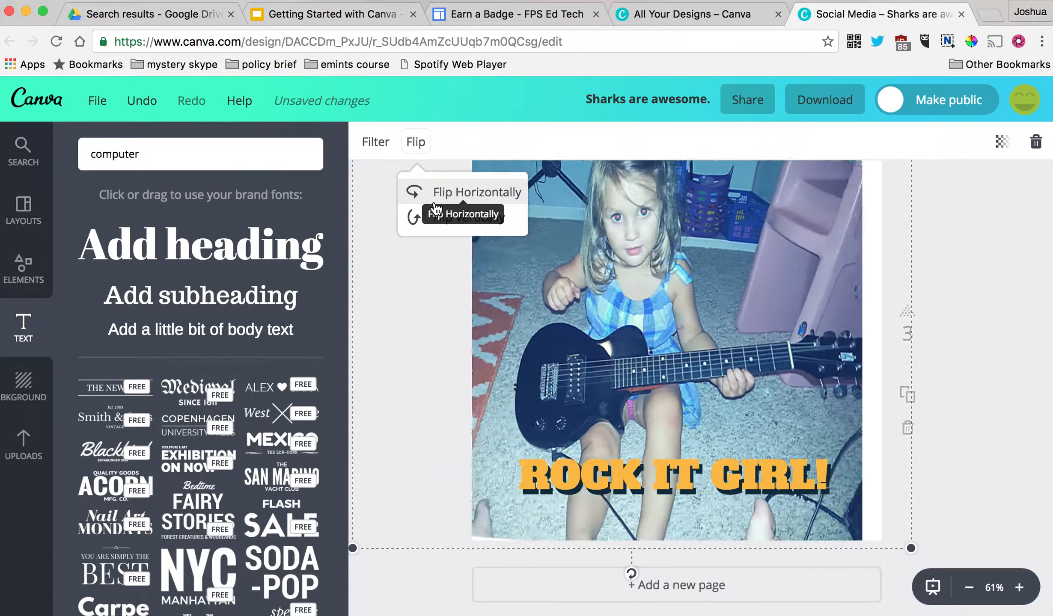
click(440, 220)
click(438, 219)
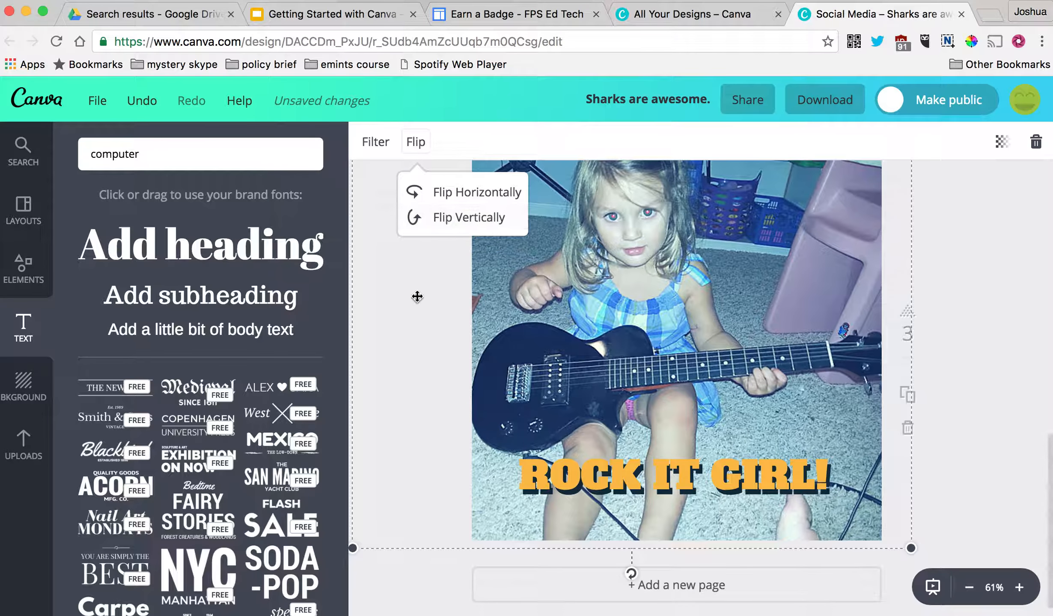
click(541, 295)
- Bring up the uploaded images library and scroll through it
click(23, 445)
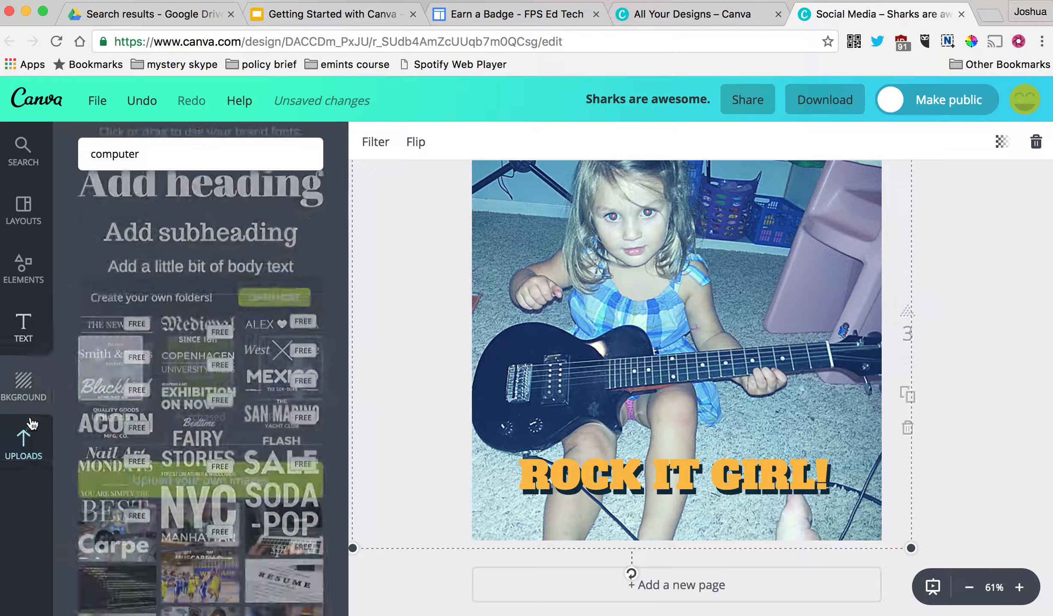
scroll(342, 223, down, 1)
scroll(209, 378, down, 15)
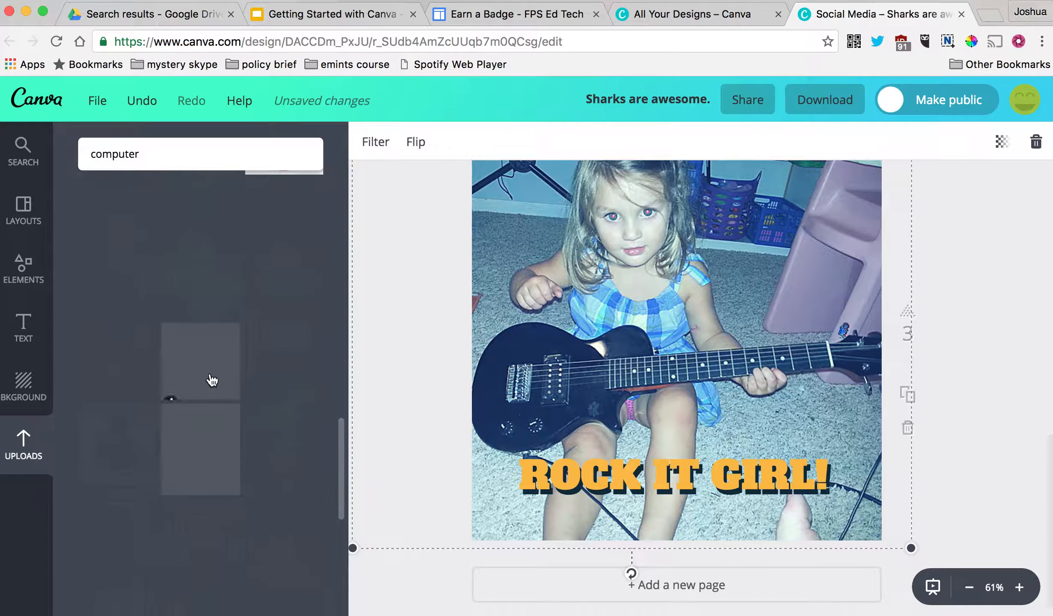
- Place the lightning bolt at the photo's top right and duplicate it four times
scroll(213, 380, down, 1)
drag(113, 419, 806, 191)
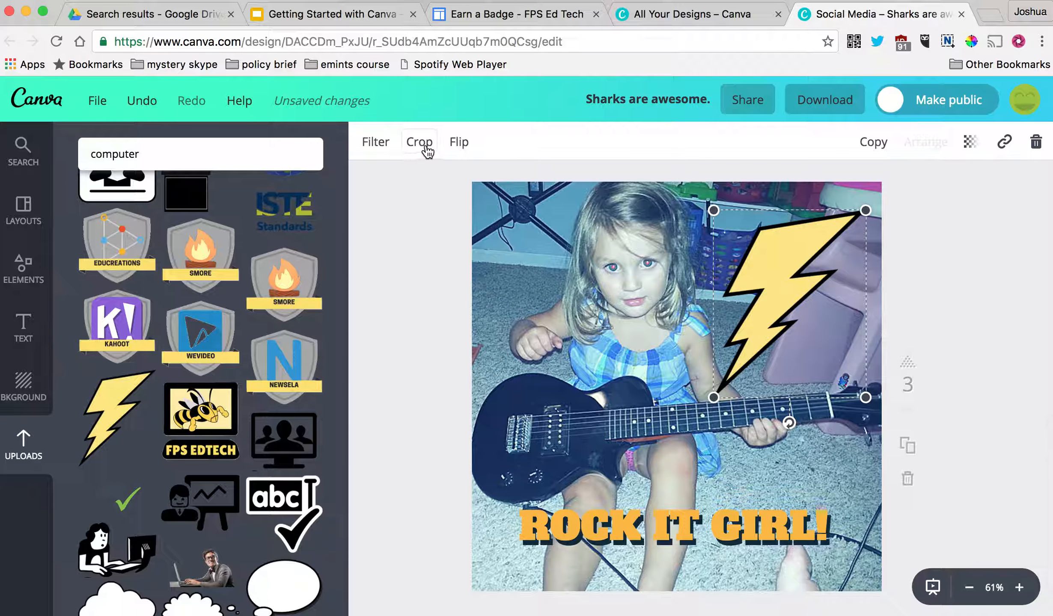
drag(801, 258, 808, 235)
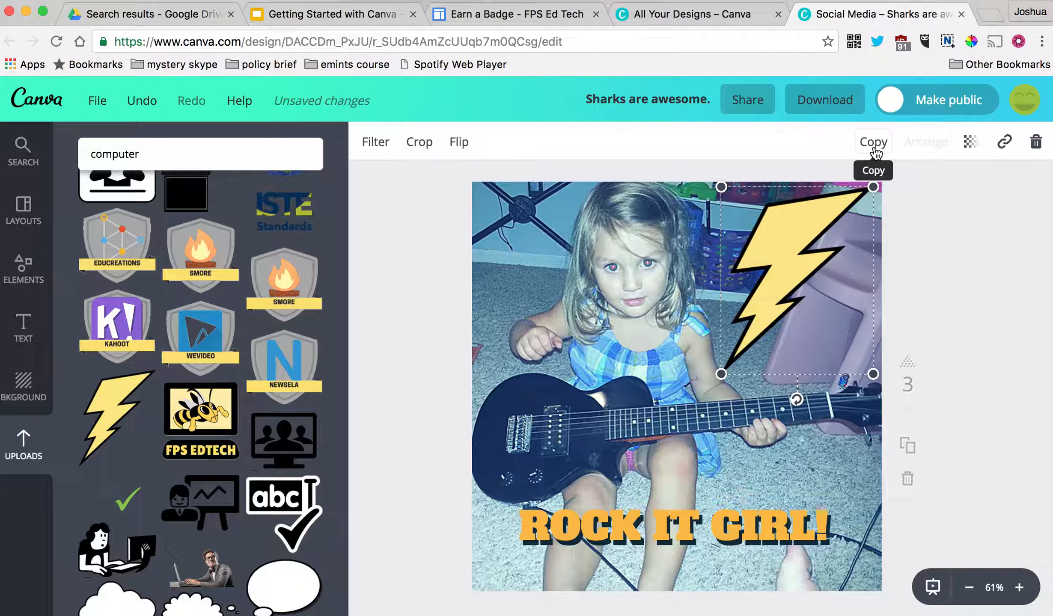
click(874, 146)
click(874, 146)
click(874, 145)
click(874, 146)
click(874, 146)
click(874, 146)
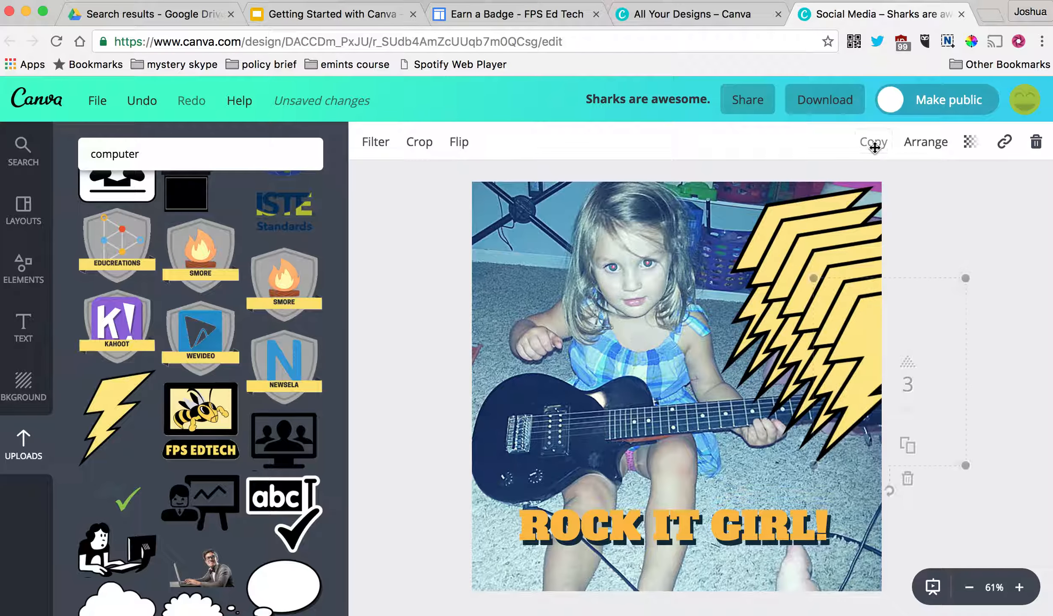
click(873, 146)
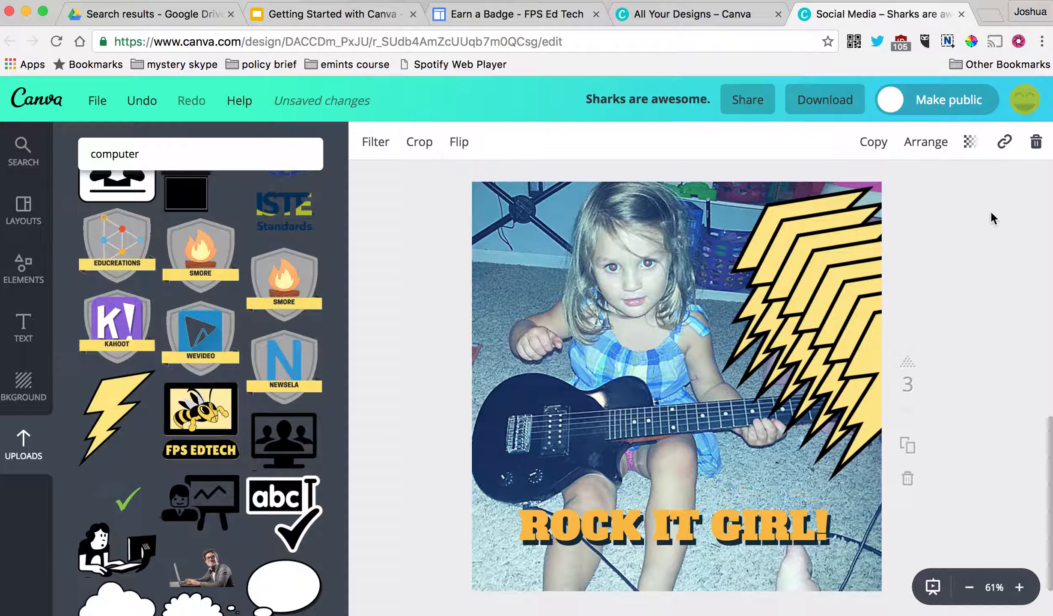
- Select all the stacked bolts, shift them left, and group them
drag(990, 208, 747, 443)
drag(844, 268, 756, 259)
click(820, 143)
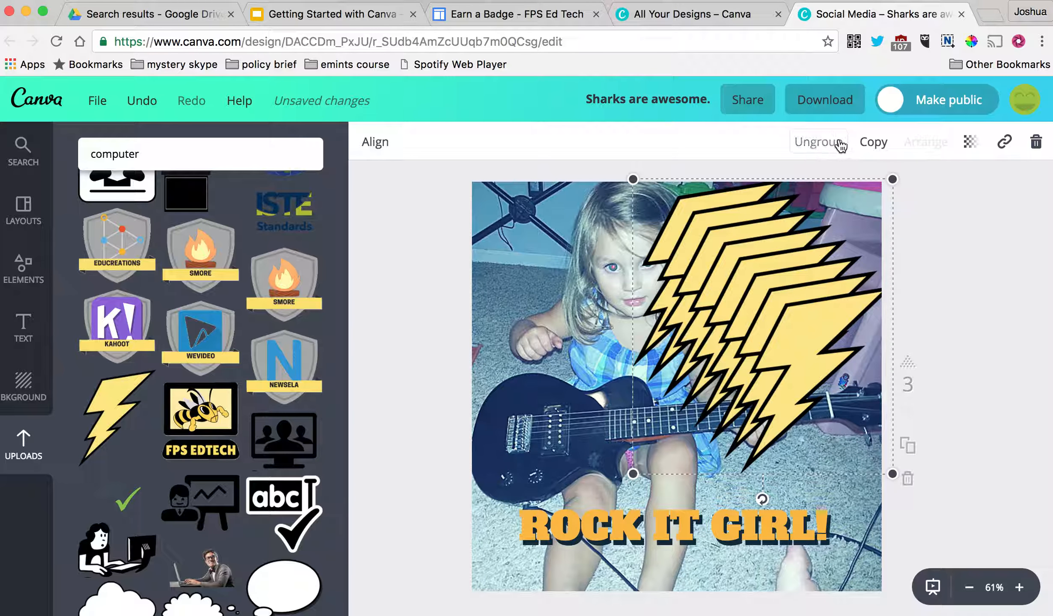
click(822, 146)
- Regroup the lightning bolts and nudge the group slightly right and down
click(824, 144)
click(826, 146)
click(825, 146)
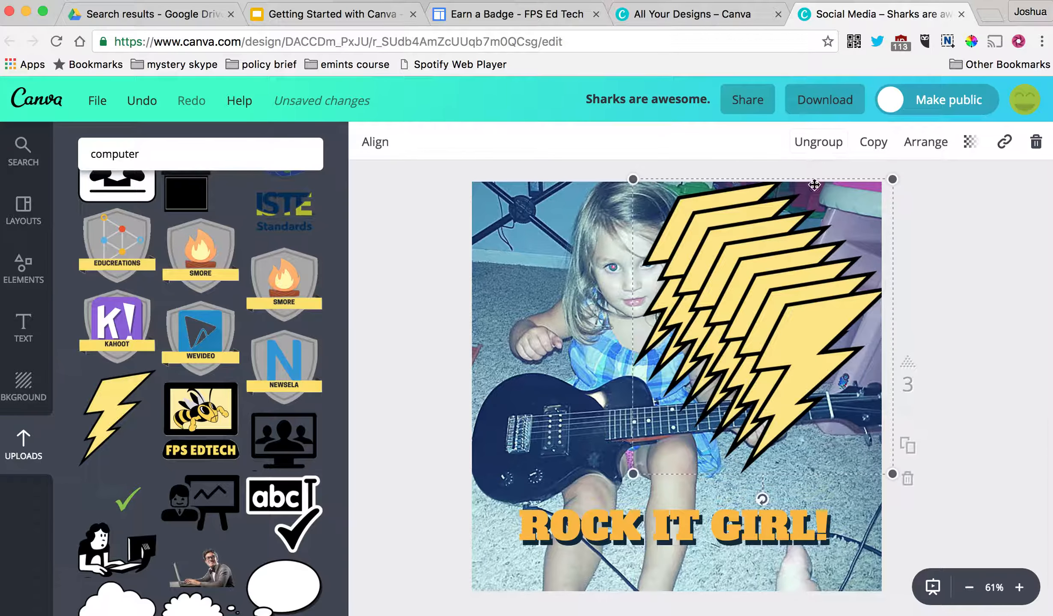
mouse_move(788, 269)
mouse_down()
mouse_move(803, 270)
mouse_move(788, 271)
mouse_up()
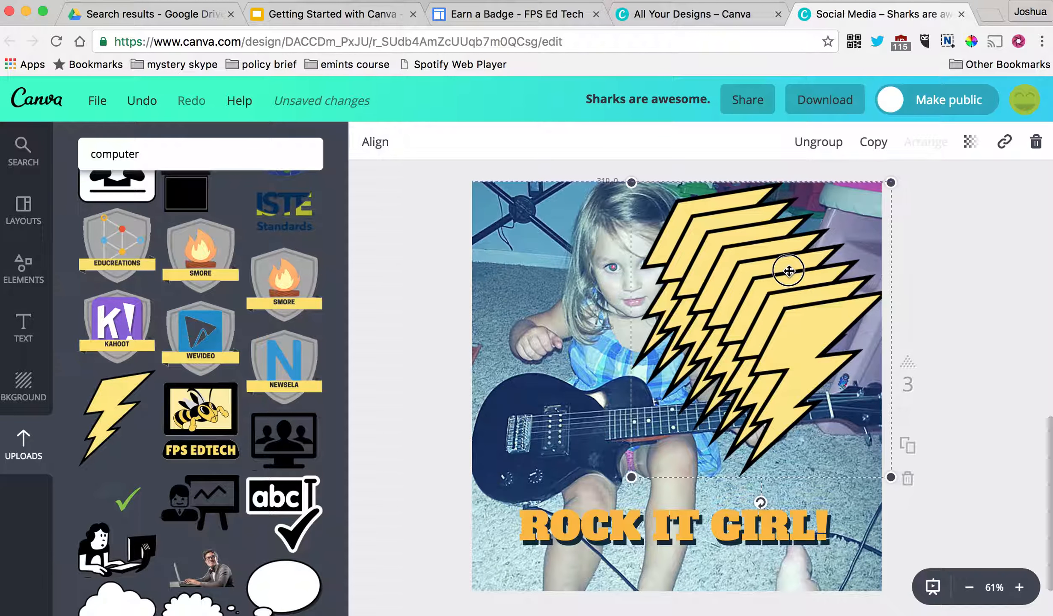
- Fade the bolt group's transparency to 85, then down to 18
click(976, 145)
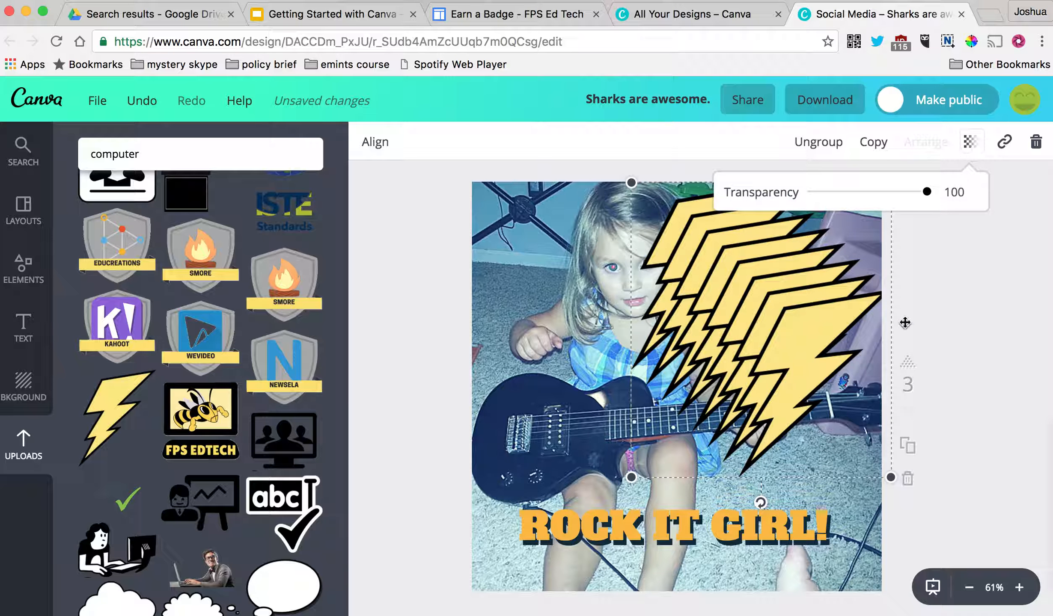
drag(925, 193, 833, 192)
drag(742, 275, 767, 270)
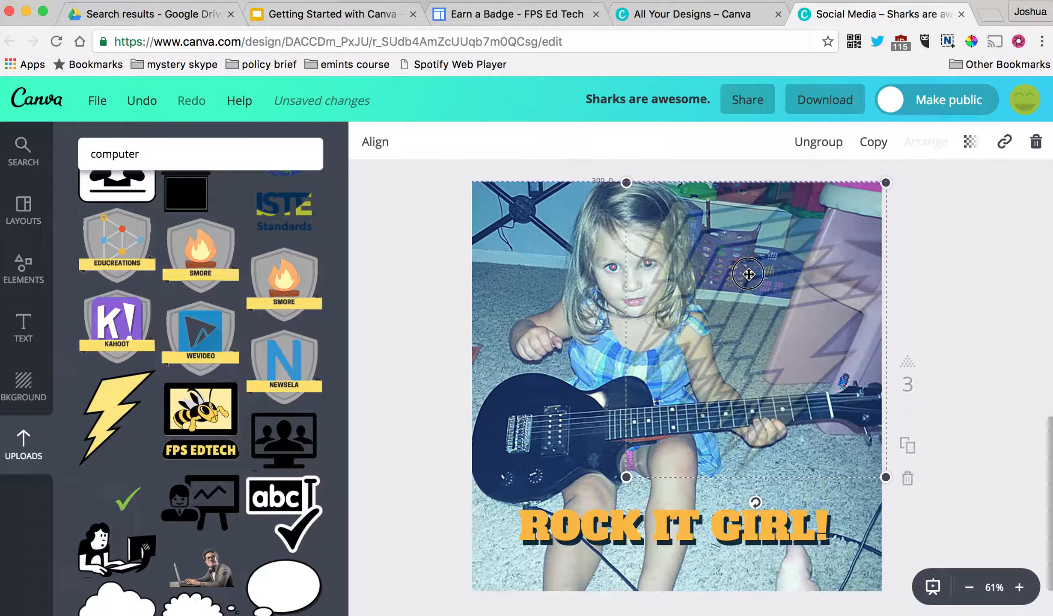
click(932, 279)
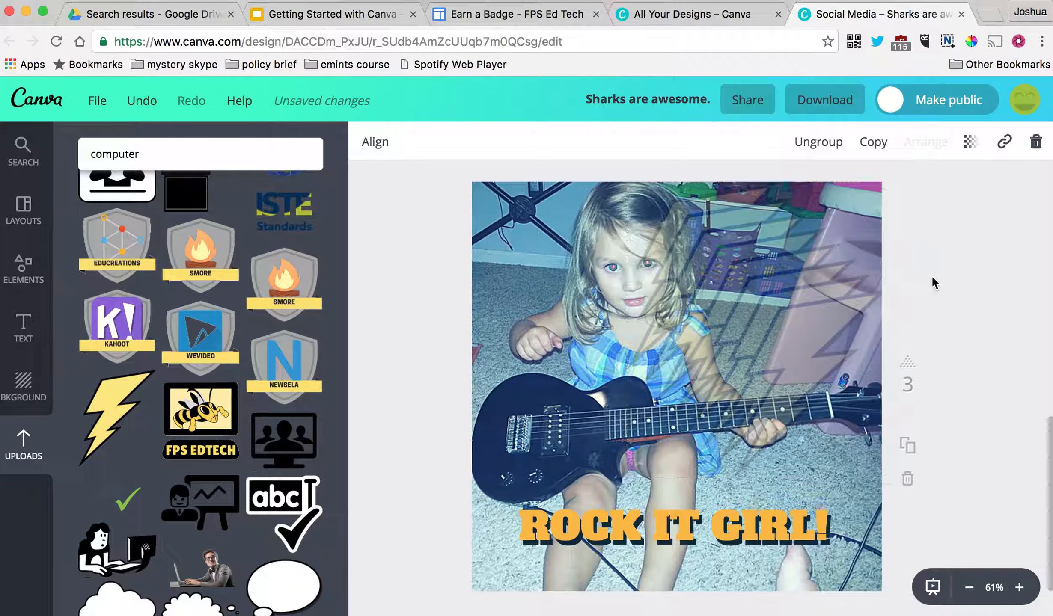
click(732, 288)
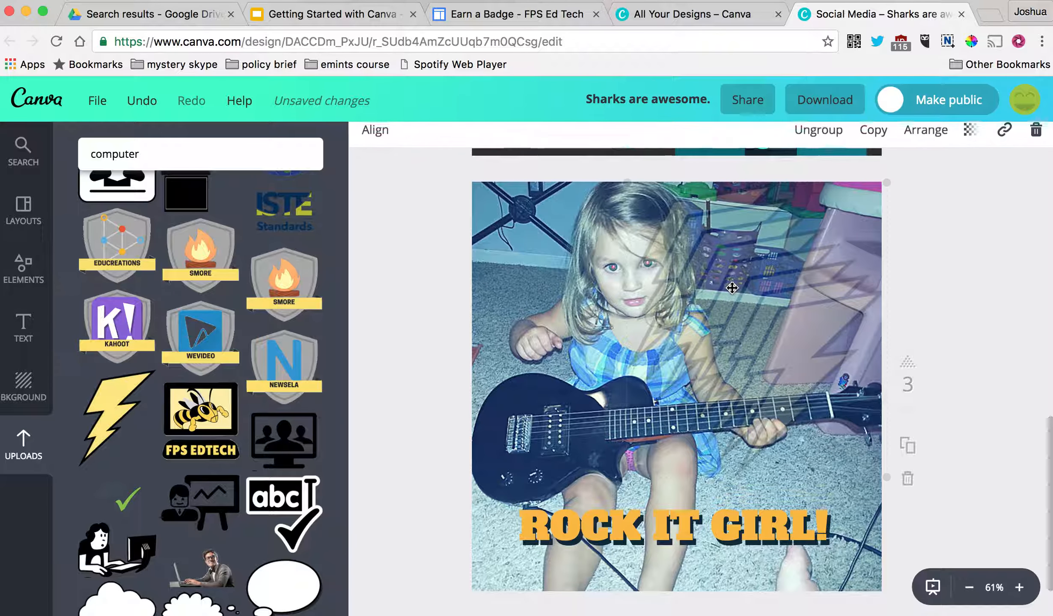
- Try aligning the bolt group horizontally centred, at the page bottom, and vertically centred
click(379, 143)
click(402, 193)
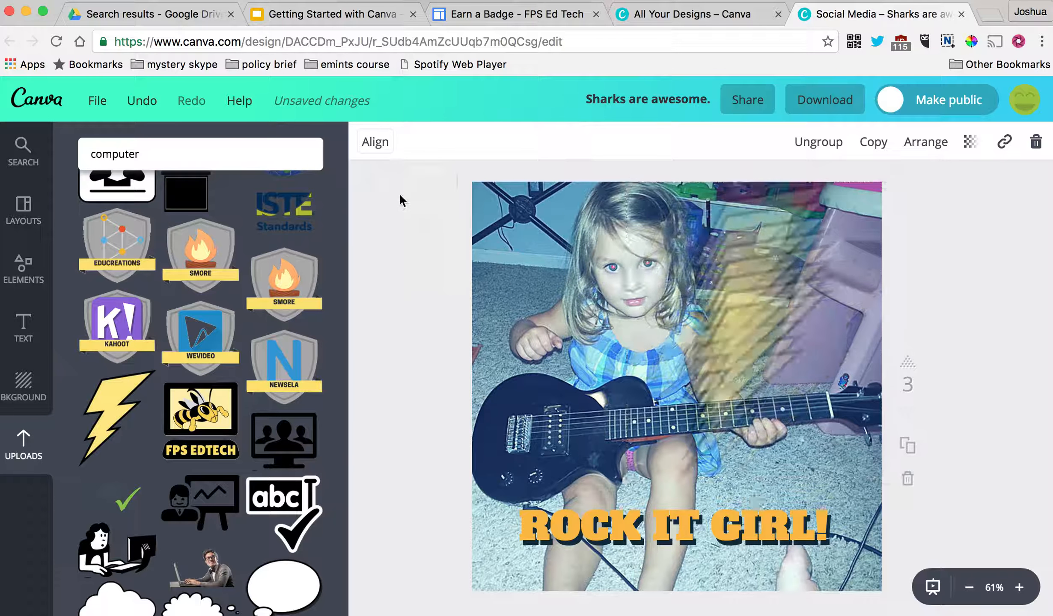
click(385, 146)
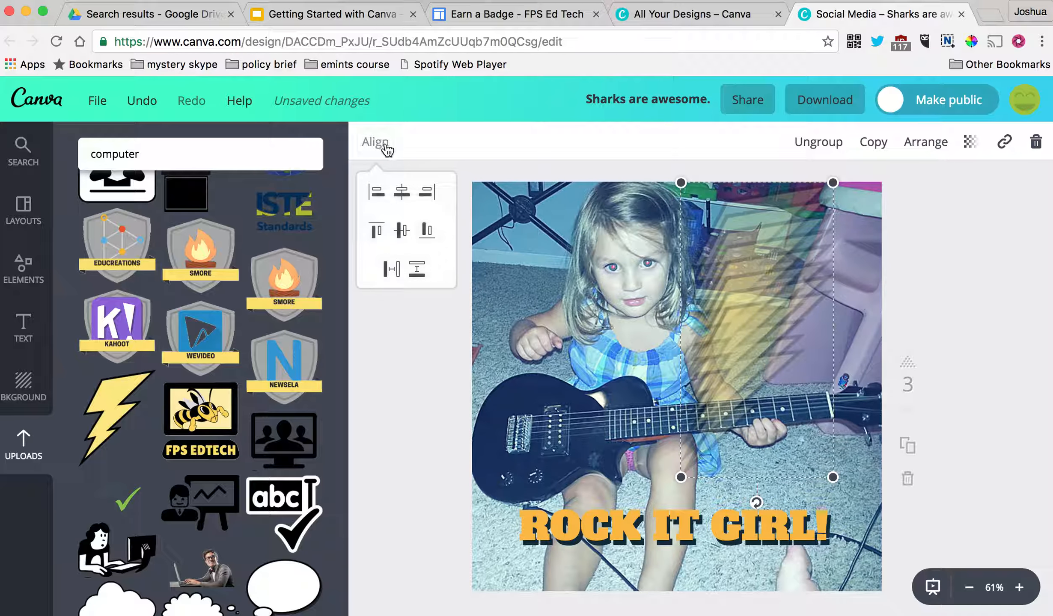
click(426, 231)
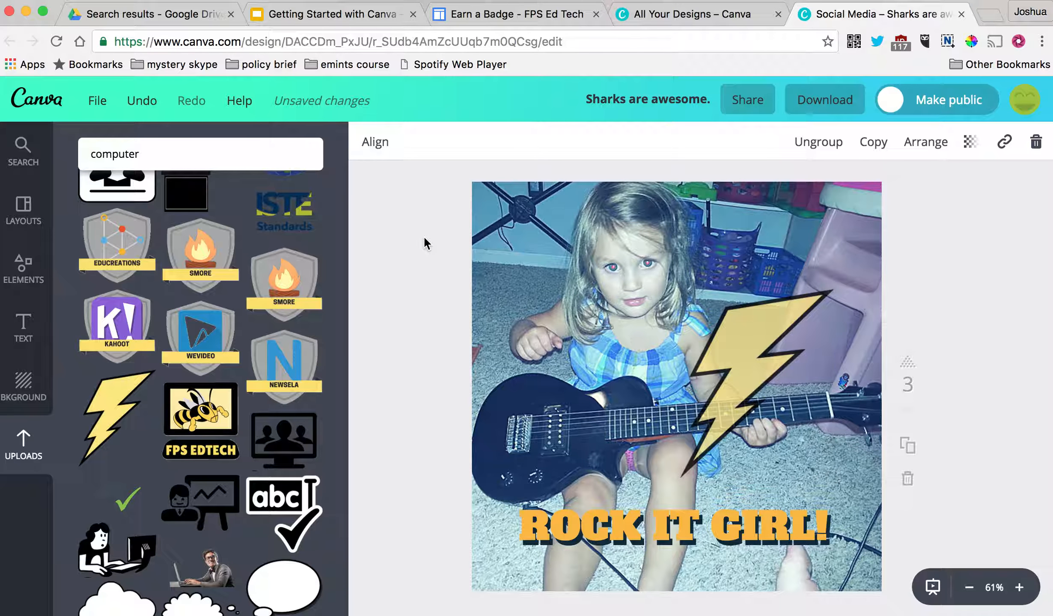
click(380, 145)
click(423, 189)
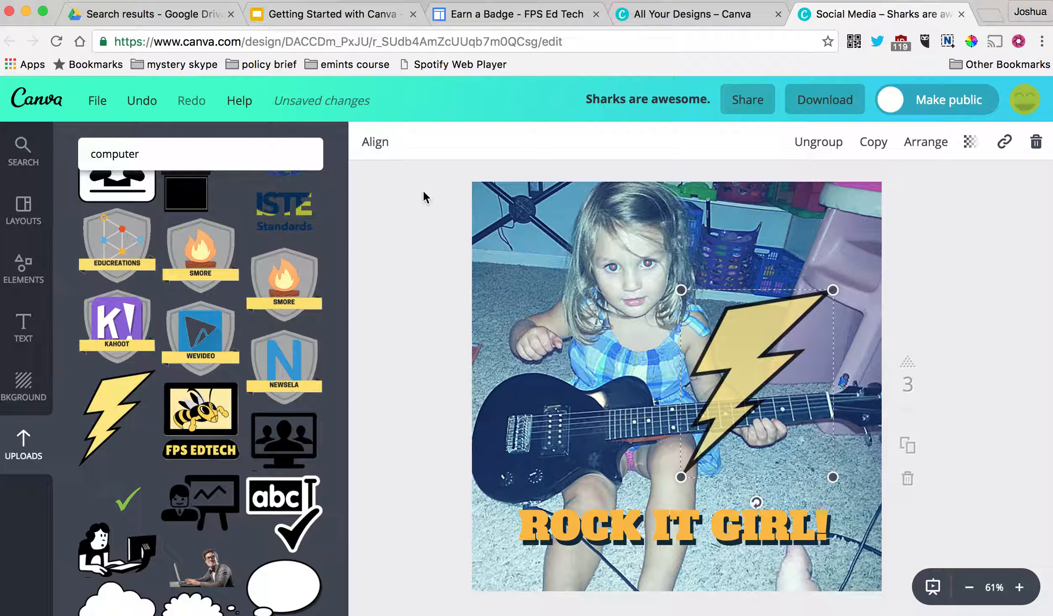
click(378, 144)
click(404, 231)
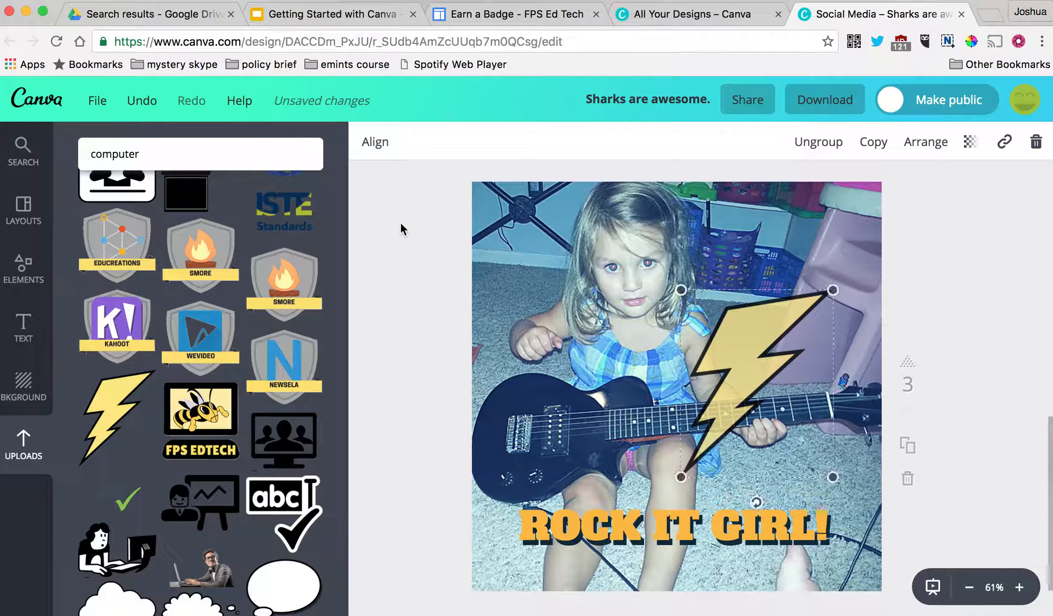
click(380, 143)
- Move the bolt up and right over the photo and test transparency before restoring full opacity
click(770, 338)
drag(771, 338, 792, 267)
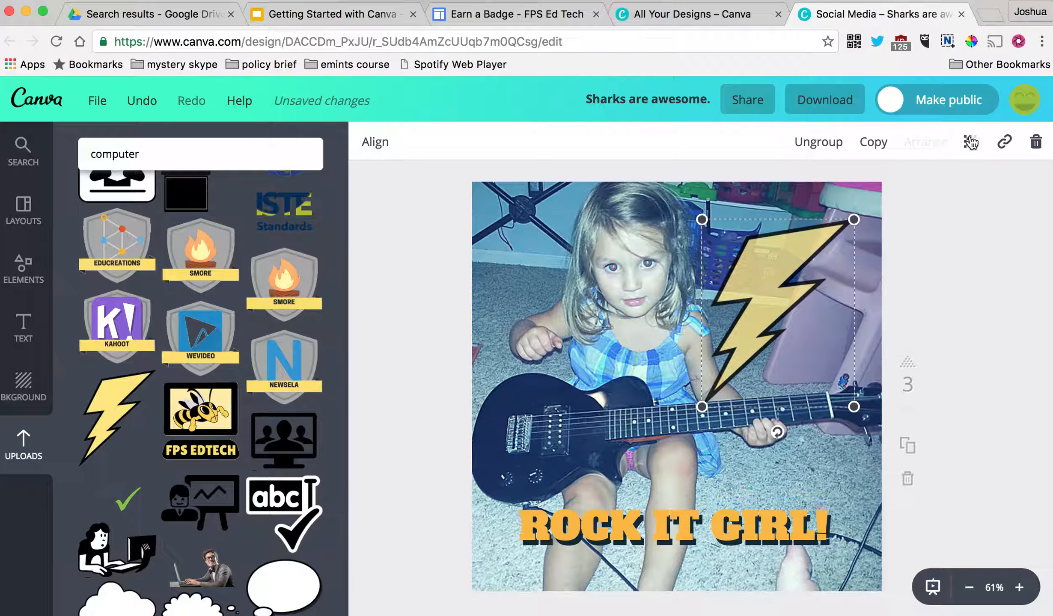
click(970, 142)
drag(927, 195, 1011, 231)
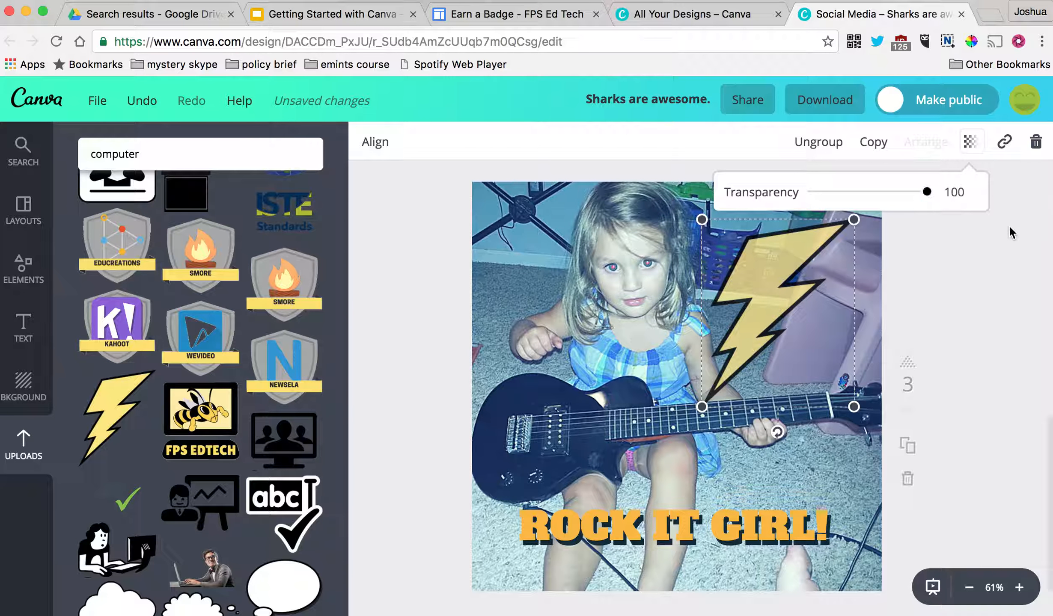
- Delete the lightning bolt and drop a fresh bolt onto the photo's upper right
drag(812, 274, 824, 243)
click(957, 244)
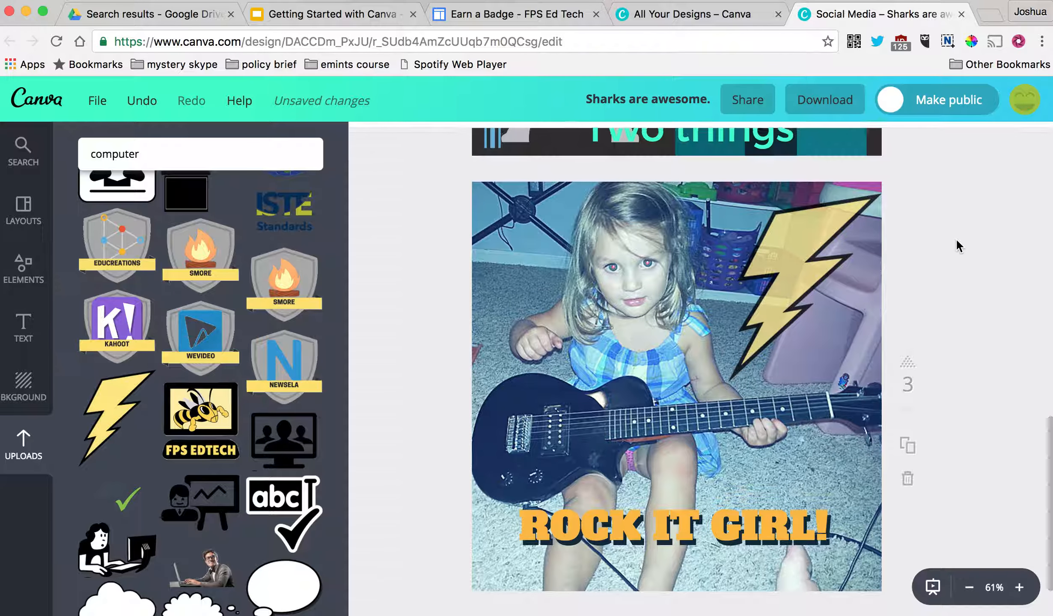
click(818, 243)
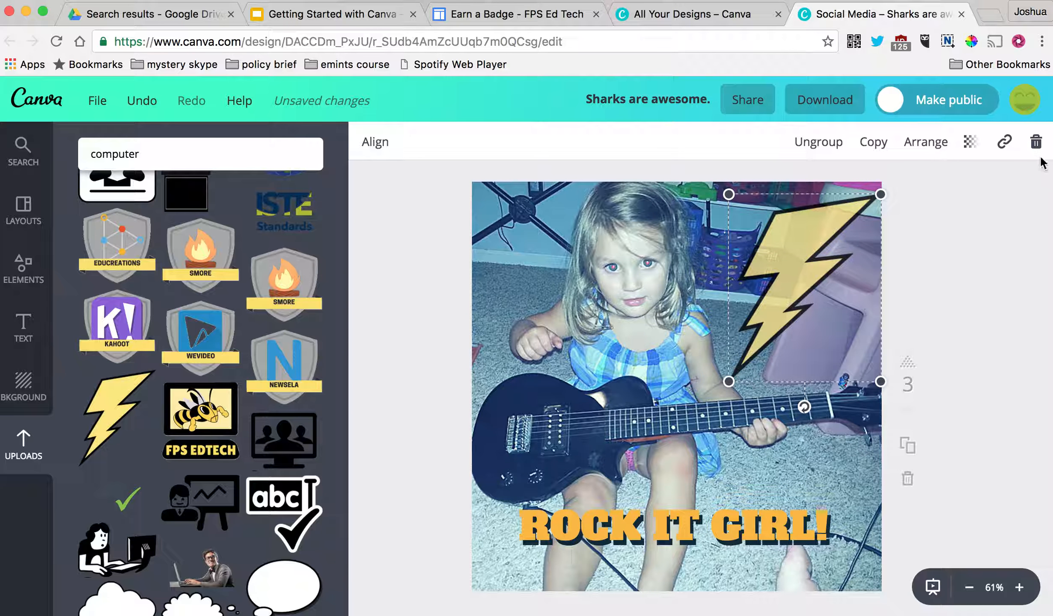
click(1035, 144)
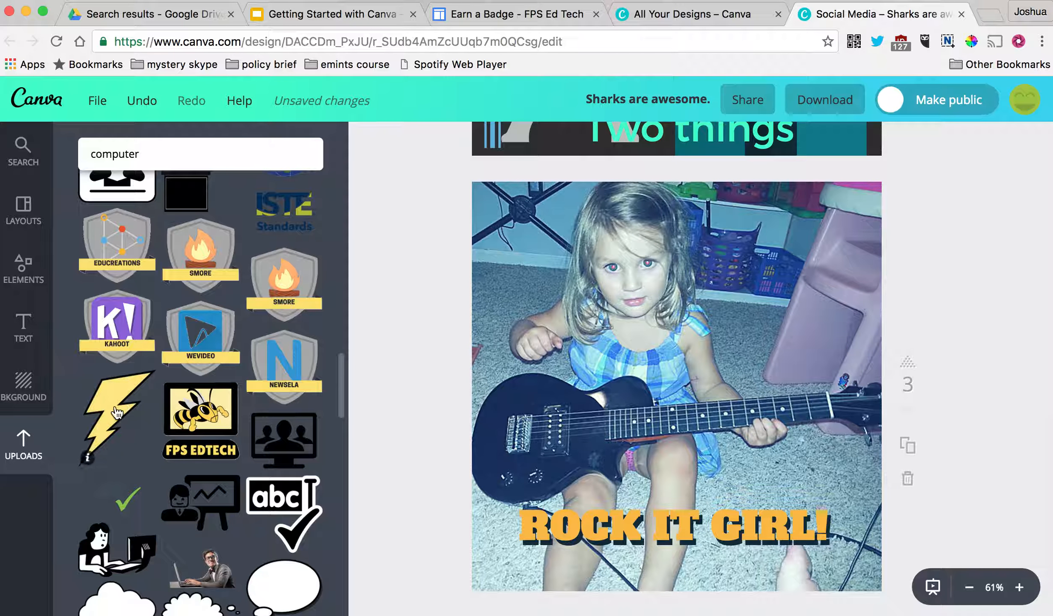
drag(116, 417, 787, 259)
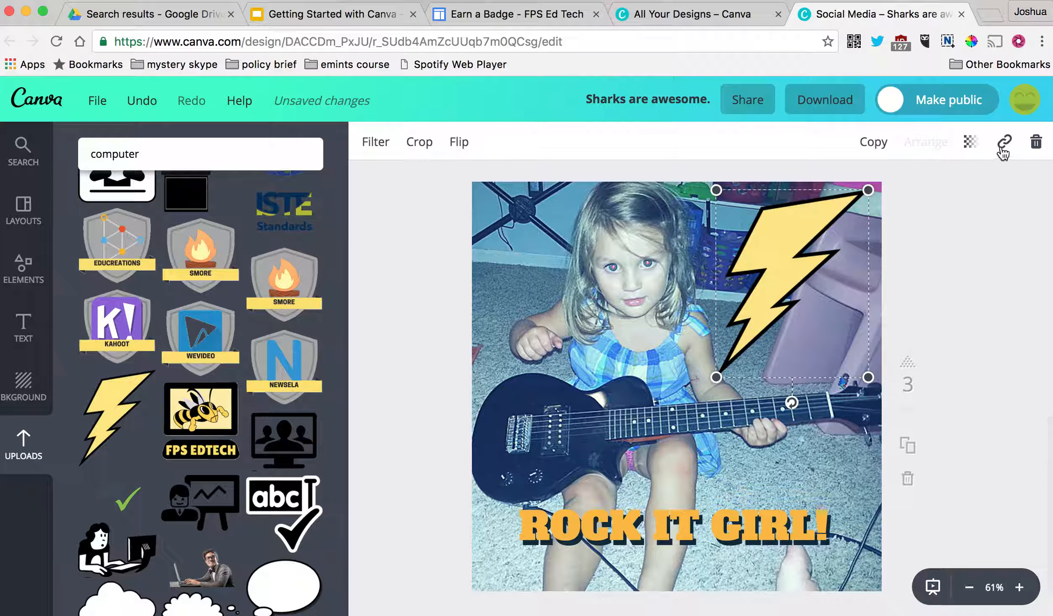
- Nudge the new lightning bolt slightly right and down on the photo
drag(800, 253, 807, 253)
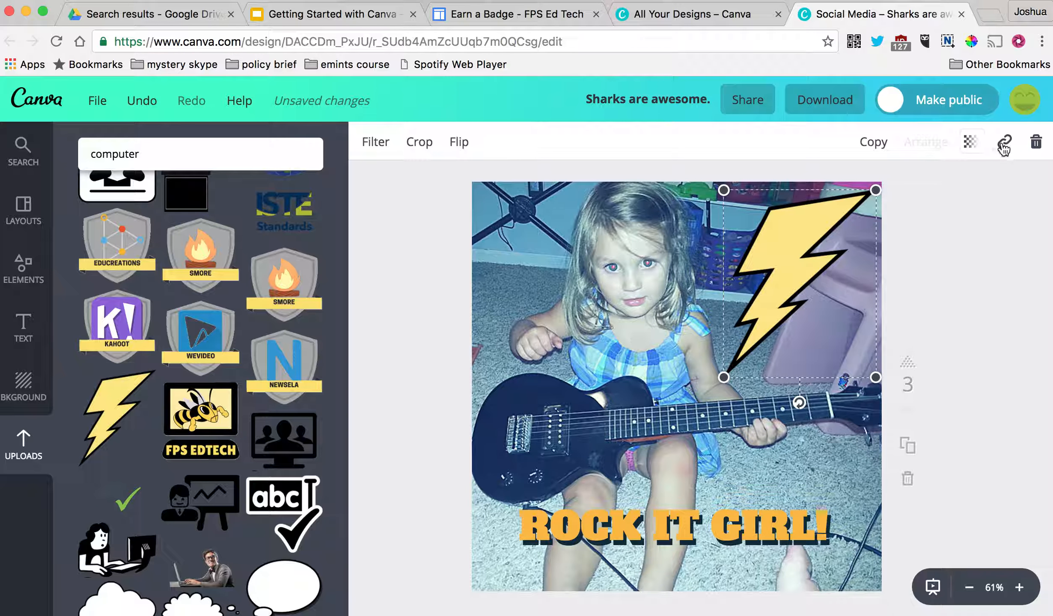
click(786, 264)
mouse_move(798, 261)
mouse_down()
mouse_move(794, 268)
mouse_move(807, 269)
mouse_up()
click(1004, 141)
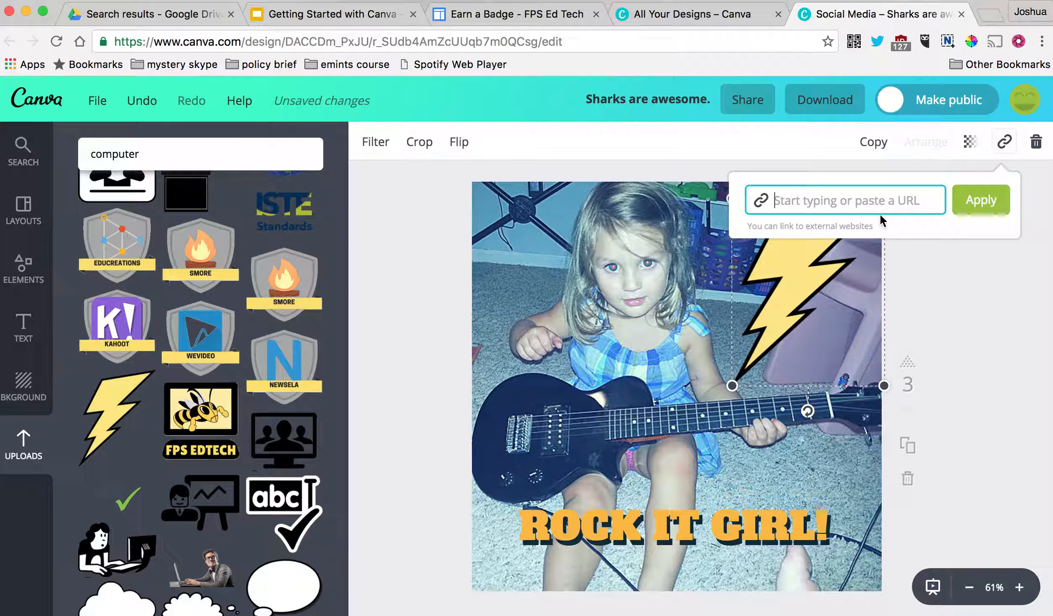
text(www)
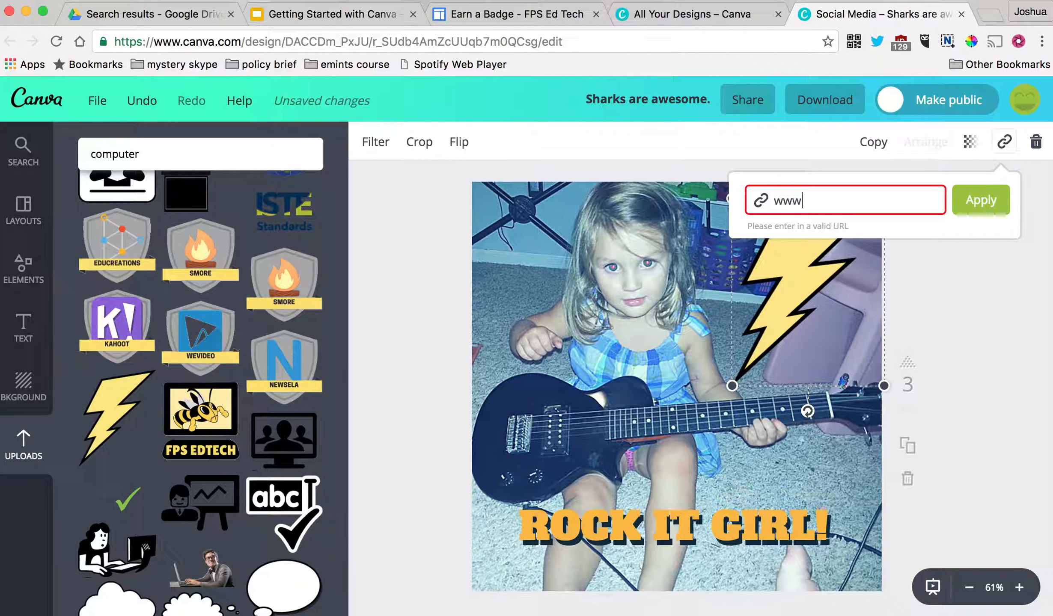
text(wawesomekid.)
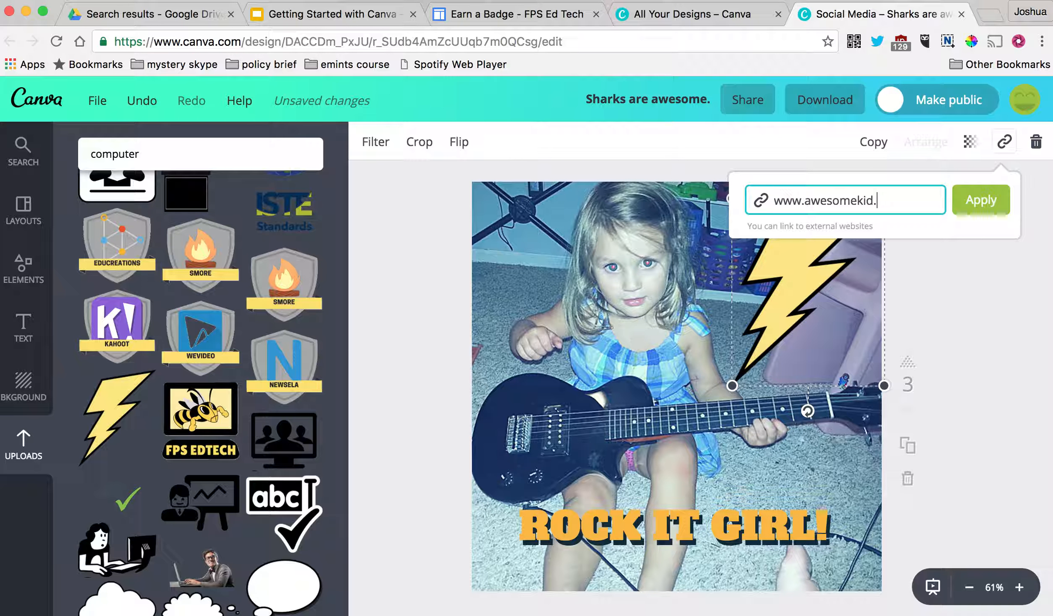
text(com)
click(981, 200)
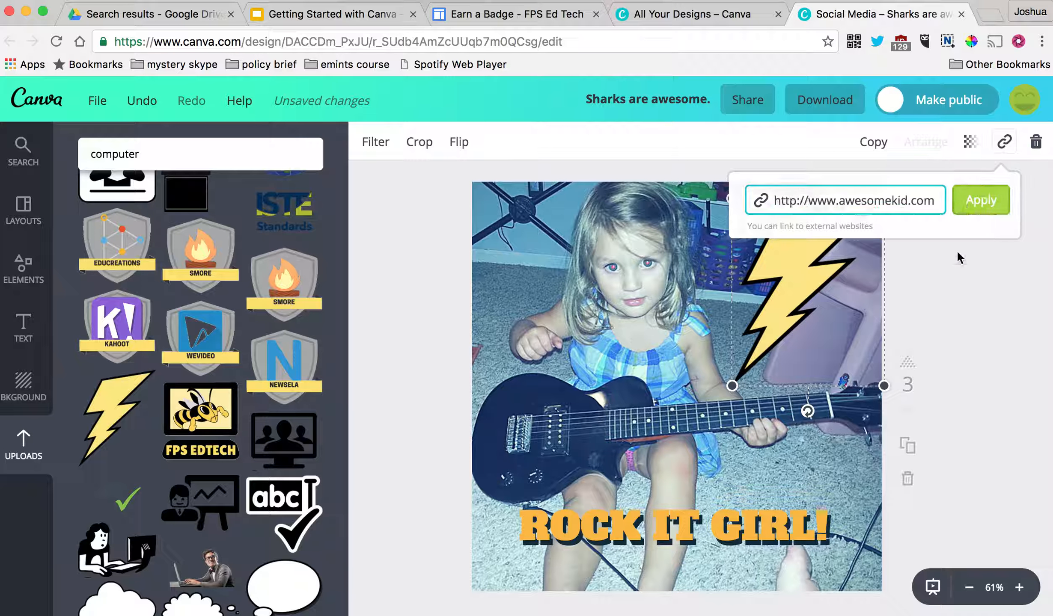
click(962, 271)
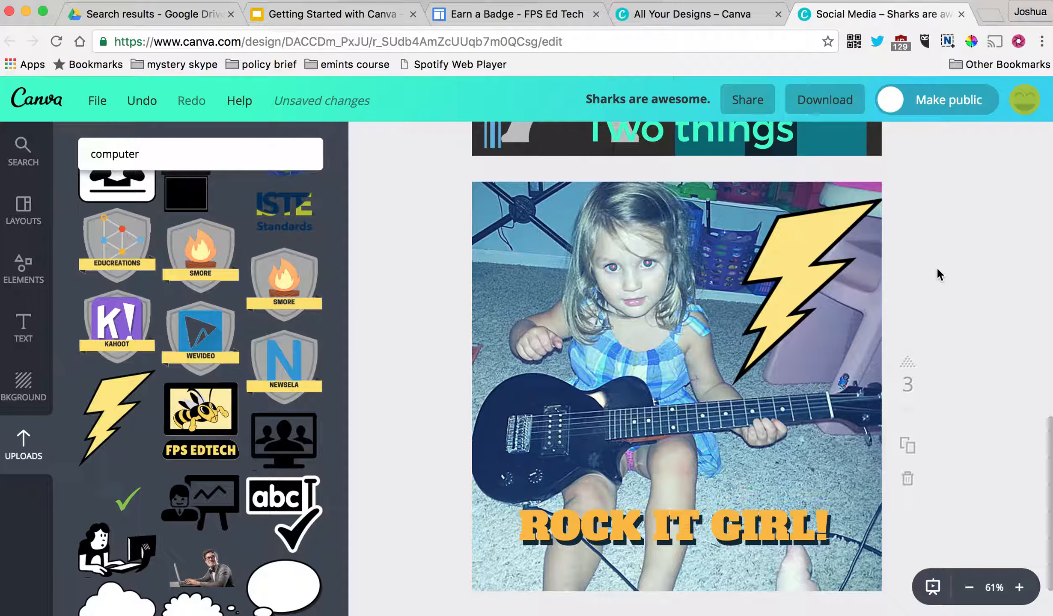
drag(771, 278, 766, 265)
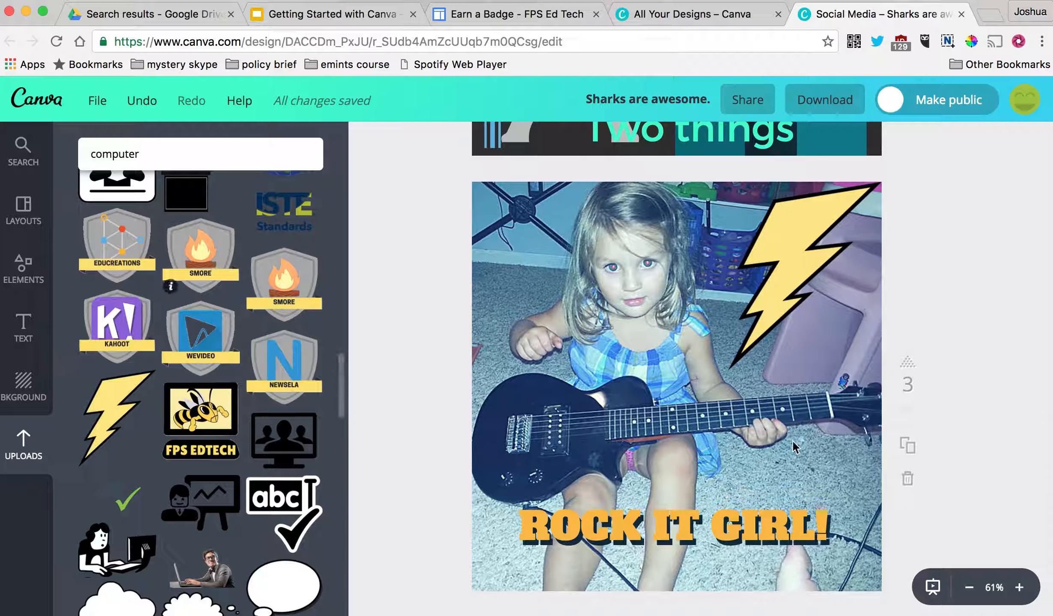
- Zoom in on the guitar page and preview the design full screen, then exit
click(1021, 590)
click(1021, 590)
click(1021, 590)
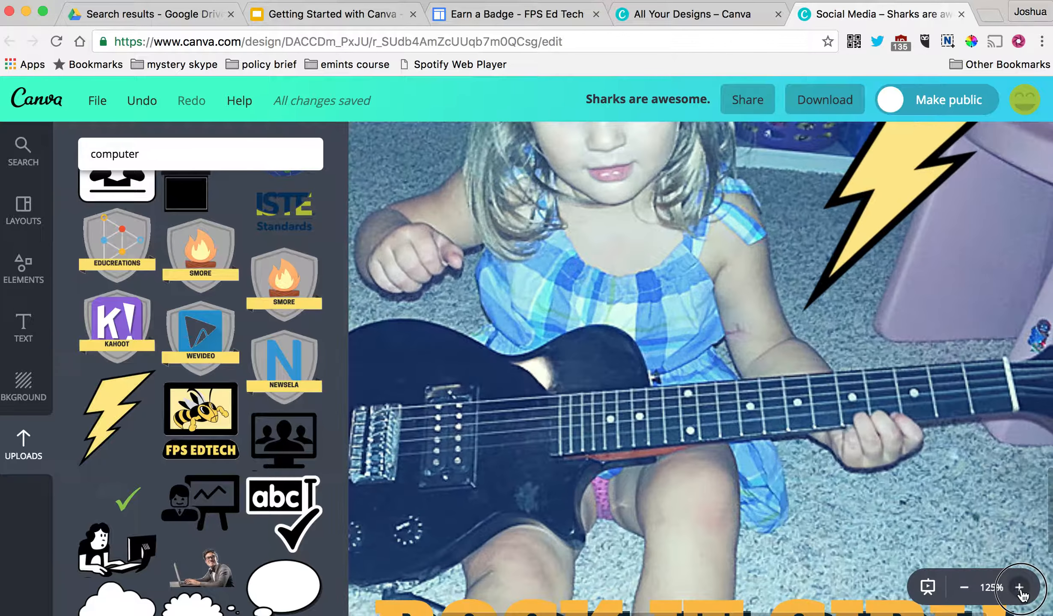
click(1021, 590)
click(1021, 590)
scroll(655, 232, up, 8)
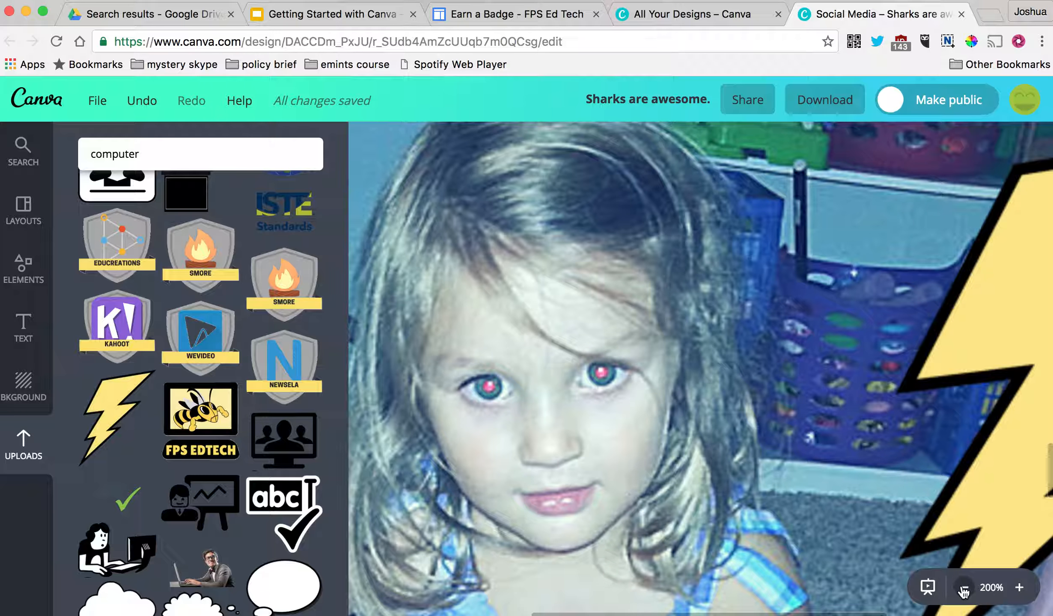
click(929, 588)
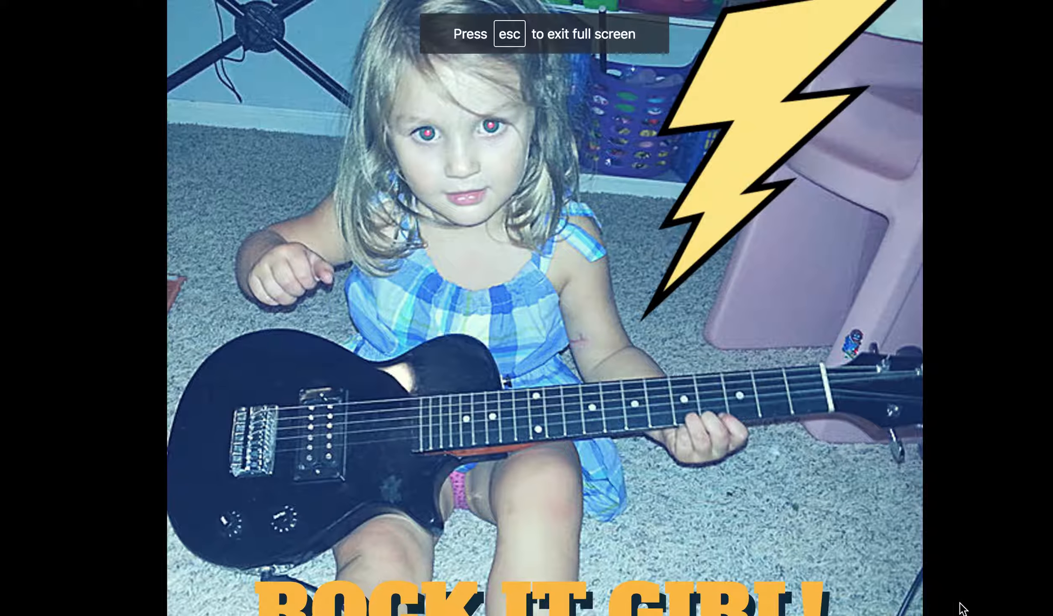
key(Escape)
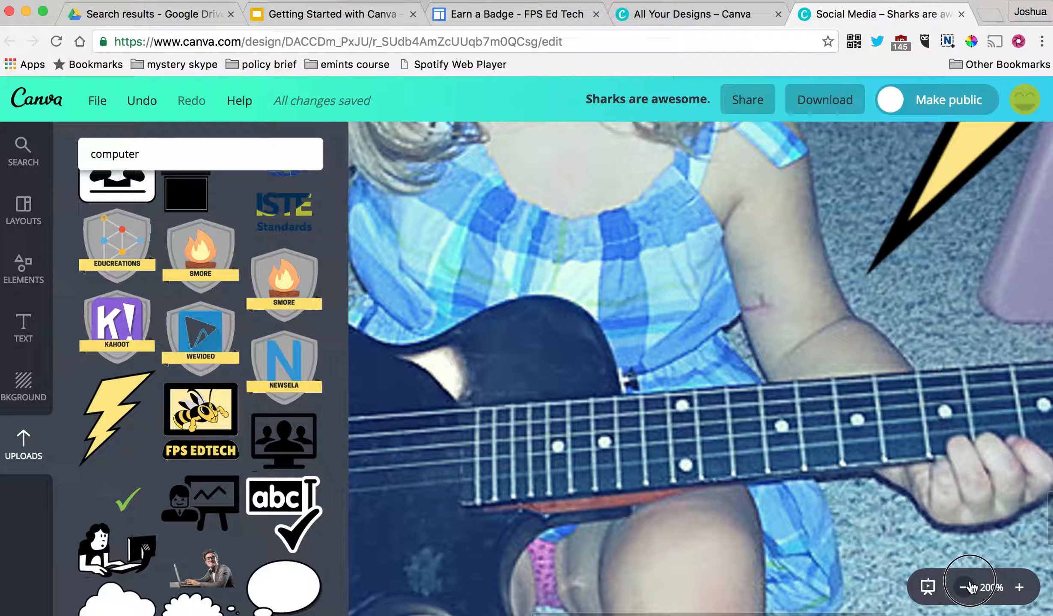
- Zoom back out to show the whole three-page design
click(967, 588)
click(965, 590)
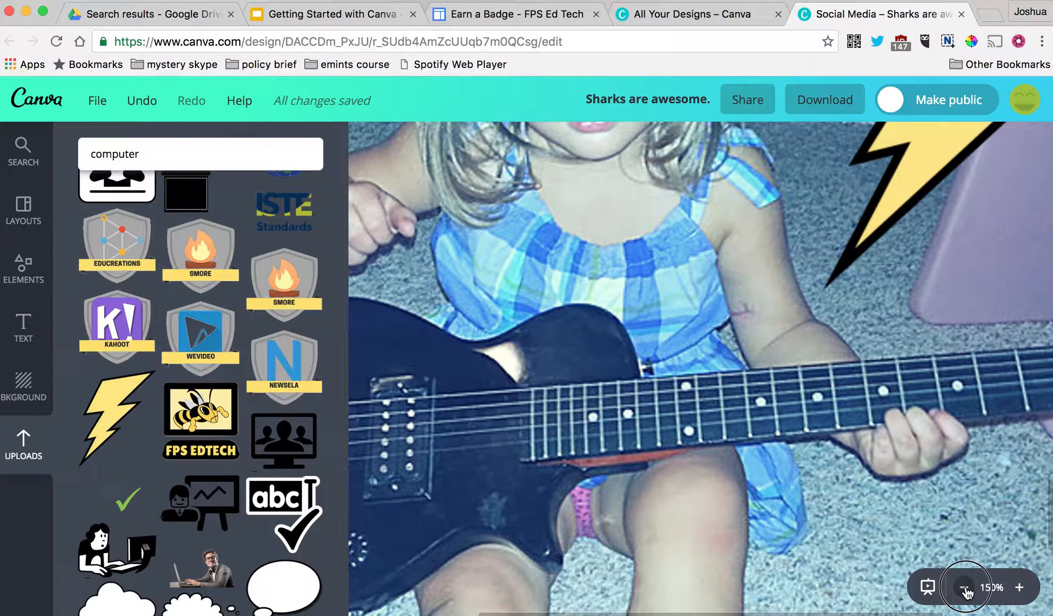
click(966, 590)
click(966, 590)
click(967, 589)
click(968, 588)
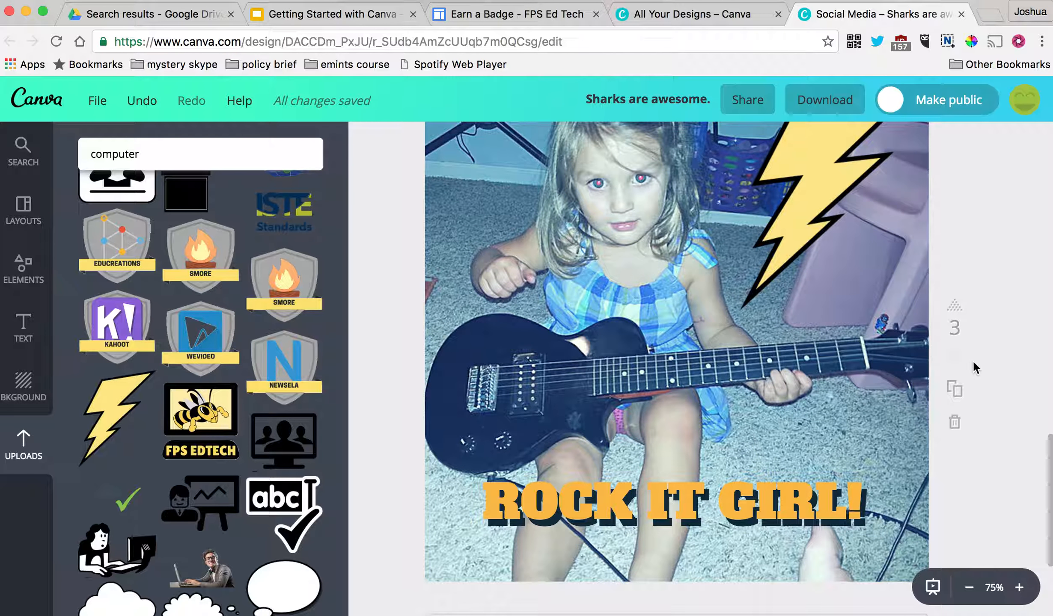
scroll(903, 337, down, 3)
scroll(903, 335, up, 8)
scroll(903, 334, up, 8)
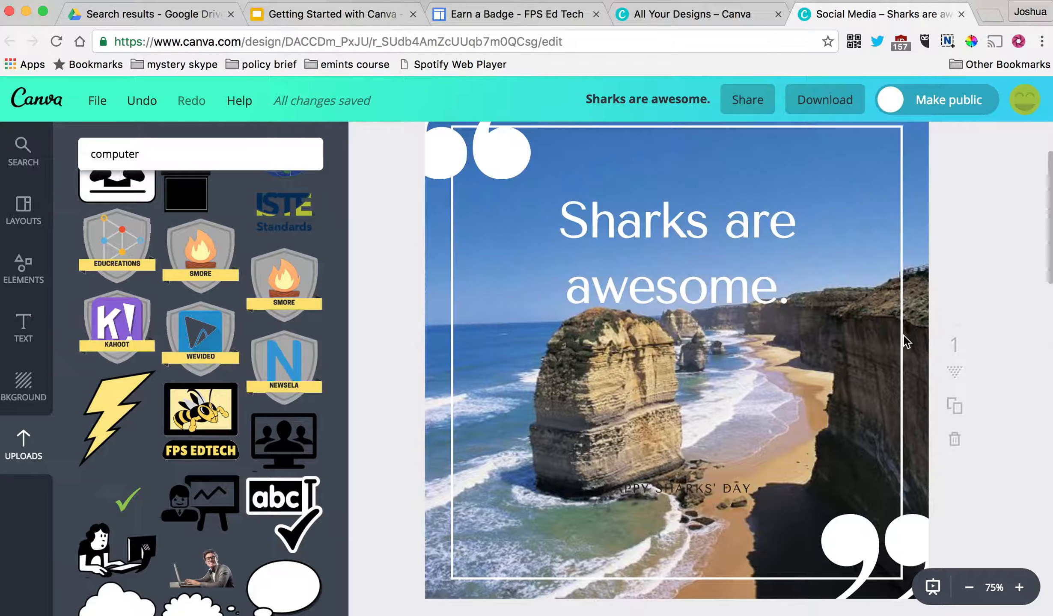
scroll(903, 334, down, 12)
scroll(903, 335, up, 5)
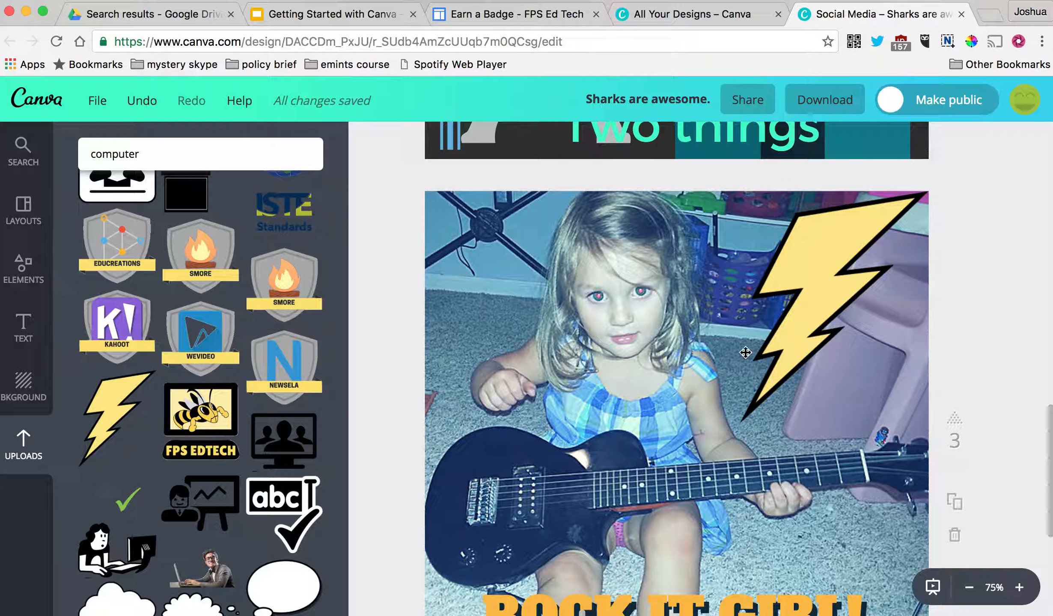
drag(1050, 452, 1046, 476)
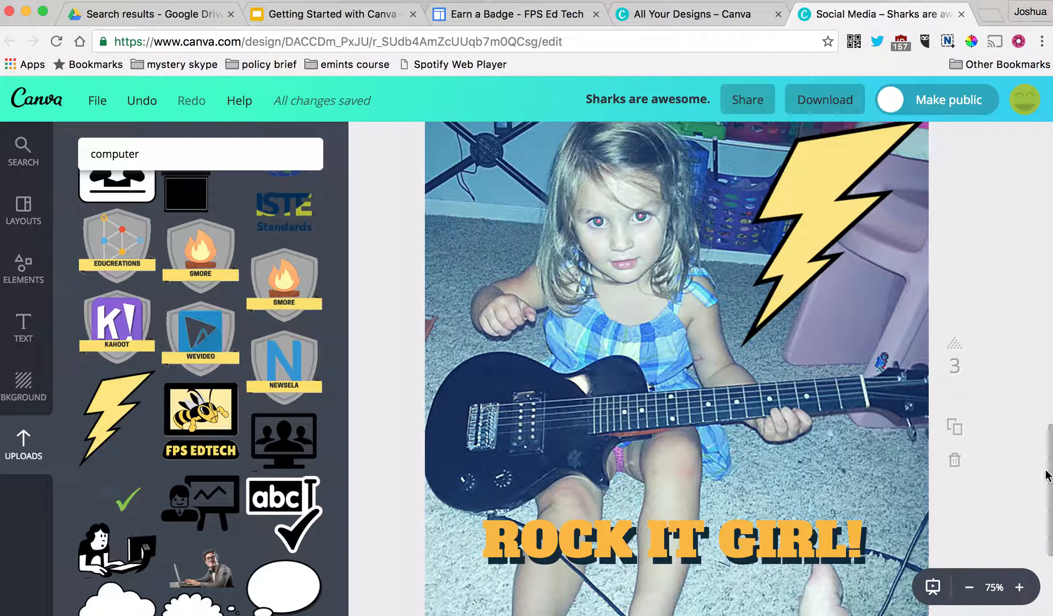